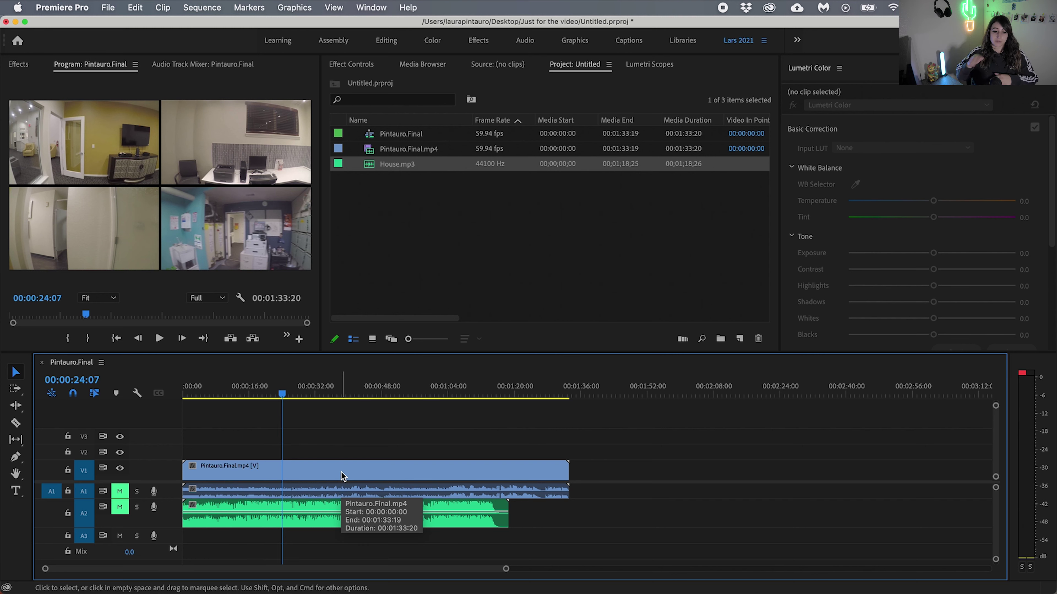
Examine the extent of the Pintauro.Final.mp4 clip and the House.mp3 music clip on the timeline.
{"action": "left_click", "coordinate": [308, 520]}
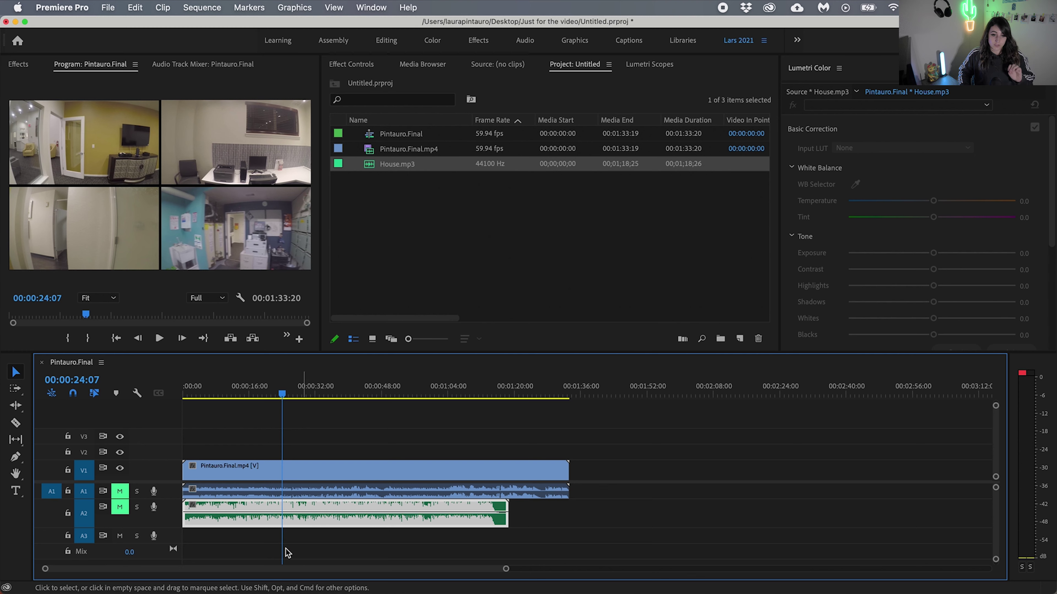
{"action": "left_click", "coordinate": [284, 485]}
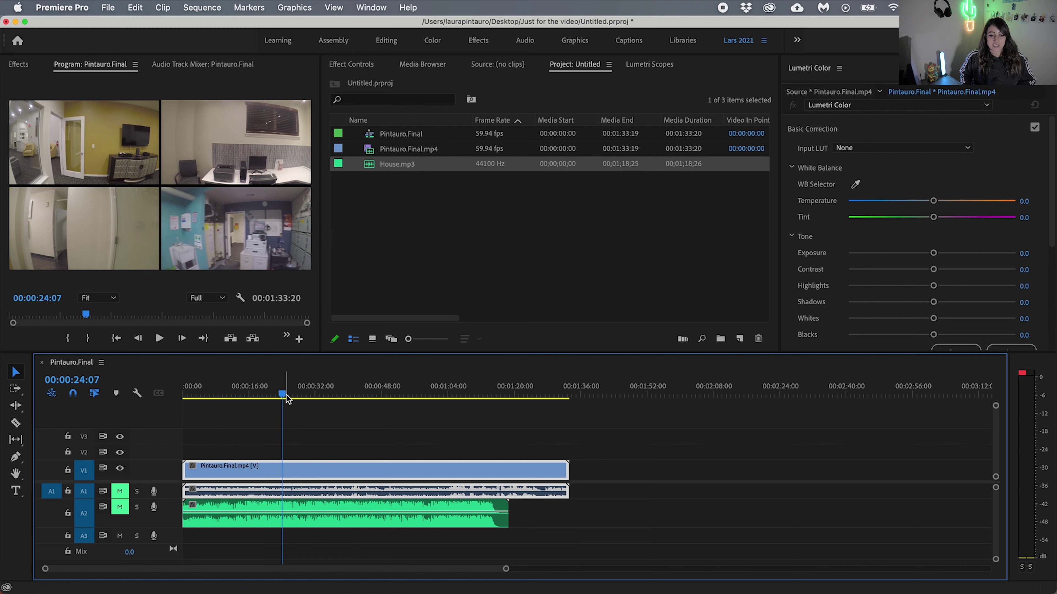
{"action": "mouse_move", "coordinate": [284, 398]}
{"action": "left_mouse_down"}
{"action": "mouse_move", "coordinate": [448, 411]}
{"action": "mouse_move", "coordinate": [283, 403]}
{"action": "left_mouse_up"}
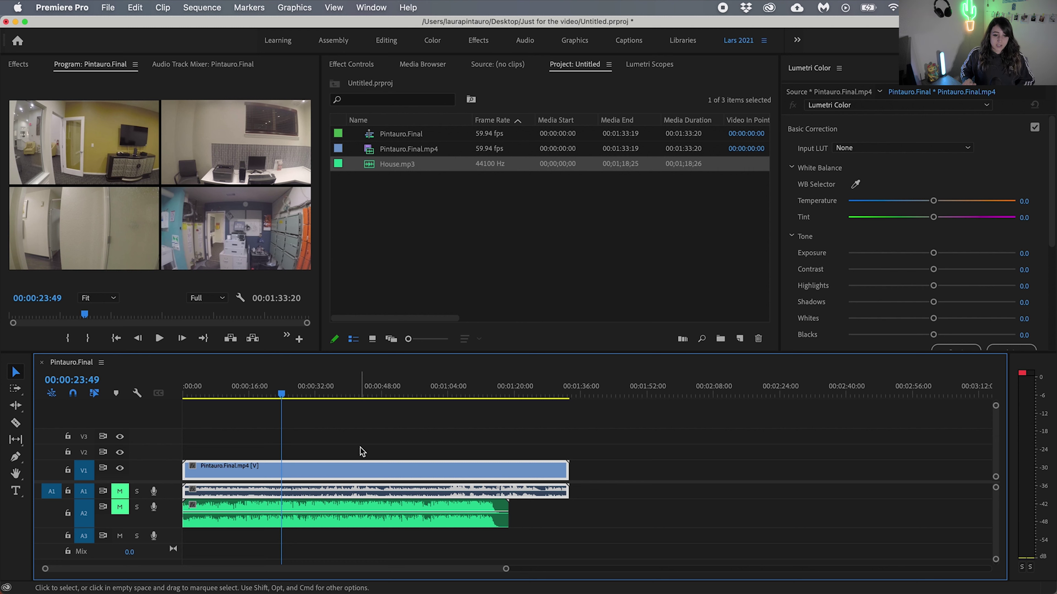
{"action": "left_click", "coordinate": [324, 520]}
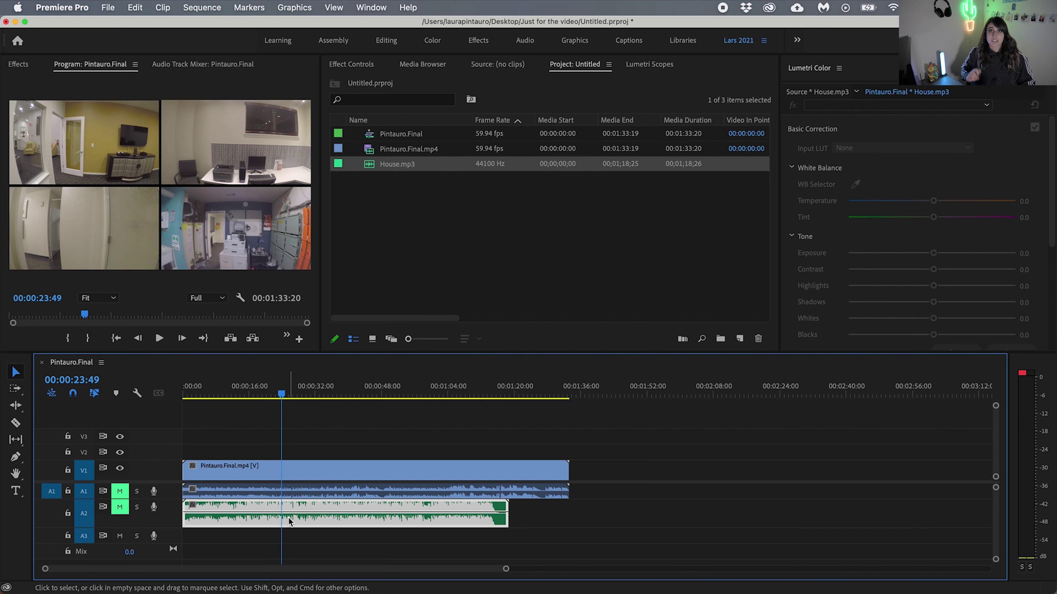
{"action": "key", "text": "super+shift+a"}
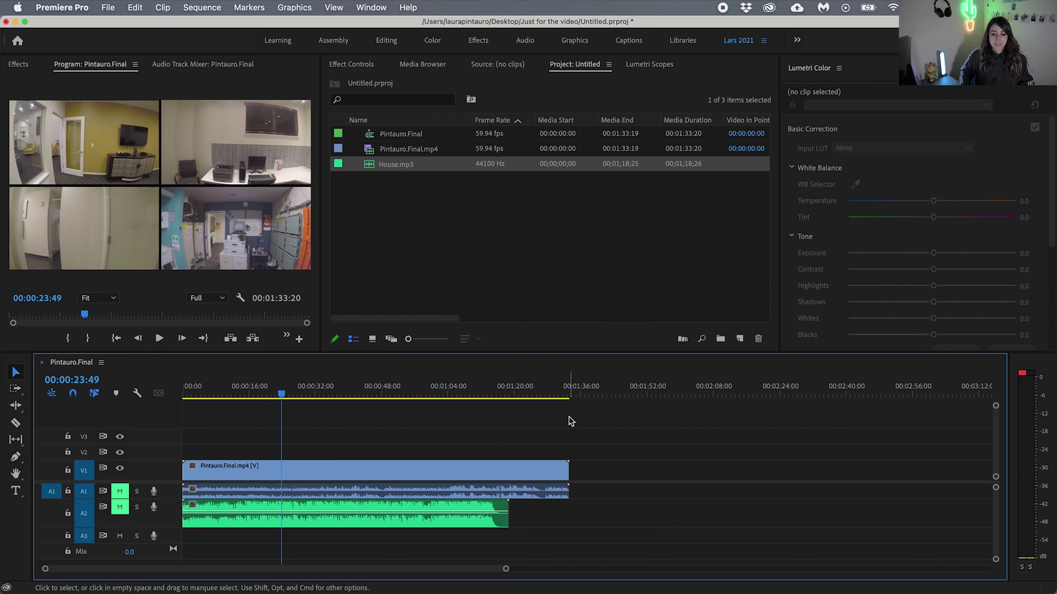
Move the playhead to the end of the Pintauro.Final.mp4 clip to check where the video finishes.
{"action": "left_click", "coordinate": [571, 399]}
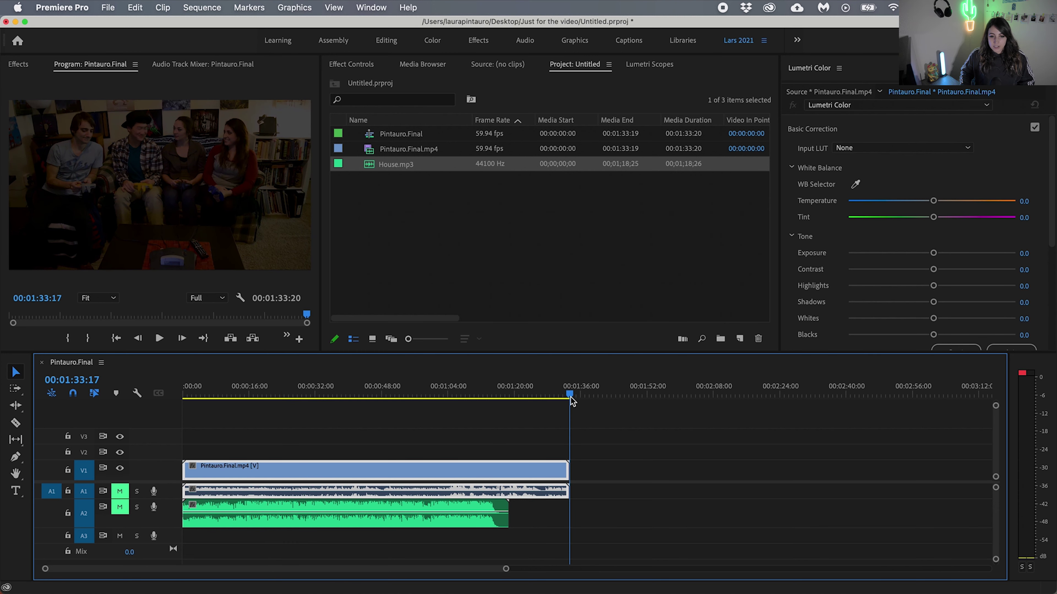
{"action": "key", "text": "equal"}
{"action": "key", "text": "equal"}
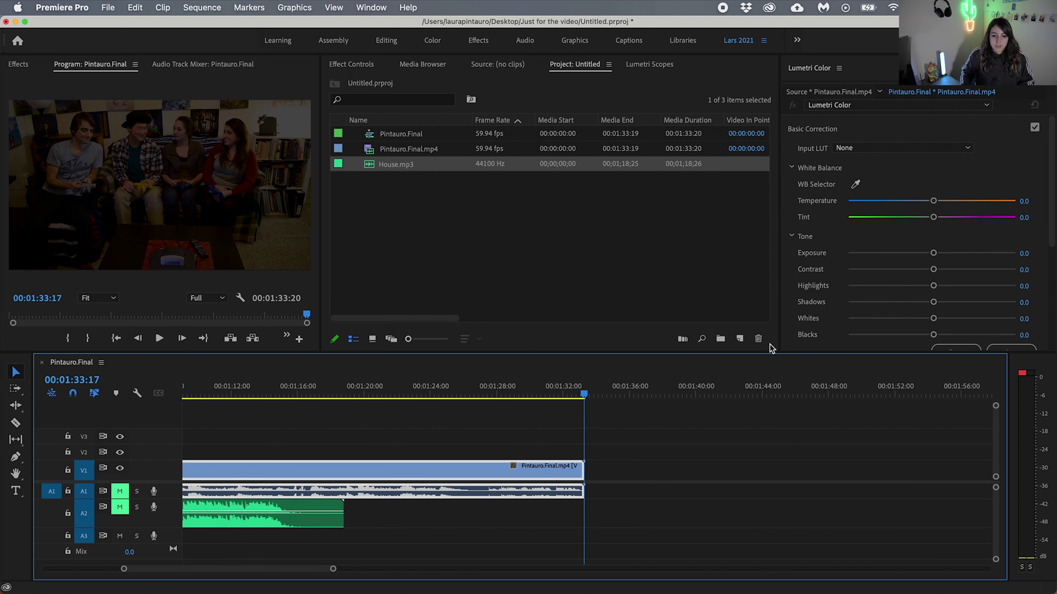
{"action": "left_click_drag", "start_coordinate": [588, 397], "coordinate": [586, 396]}
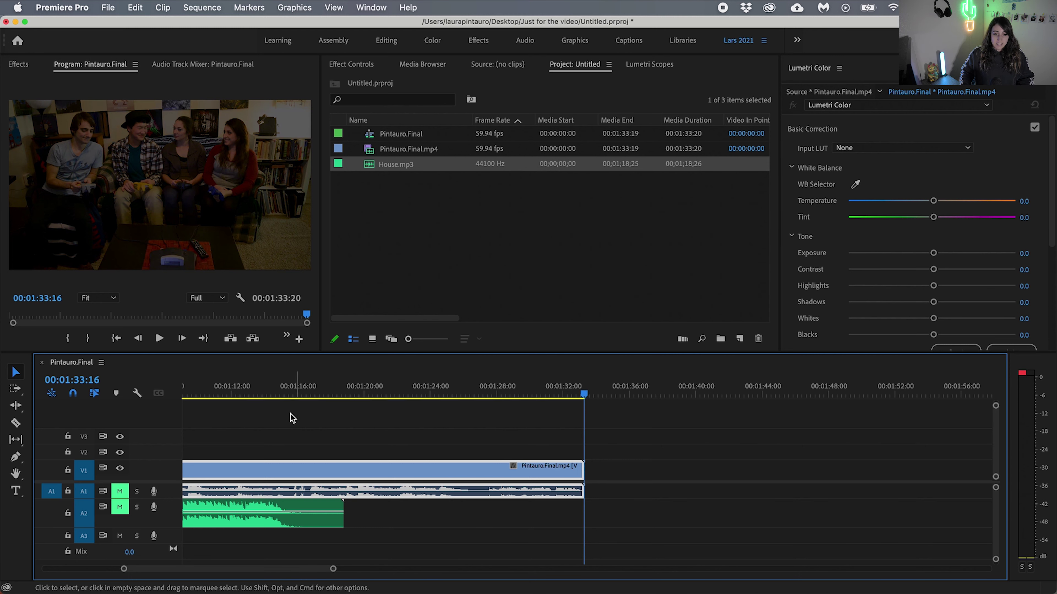
Enlarge audio track A2 and examine the fade-out at the end of the House.mp3 clip.
{"action": "left_click", "coordinate": [284, 395]}
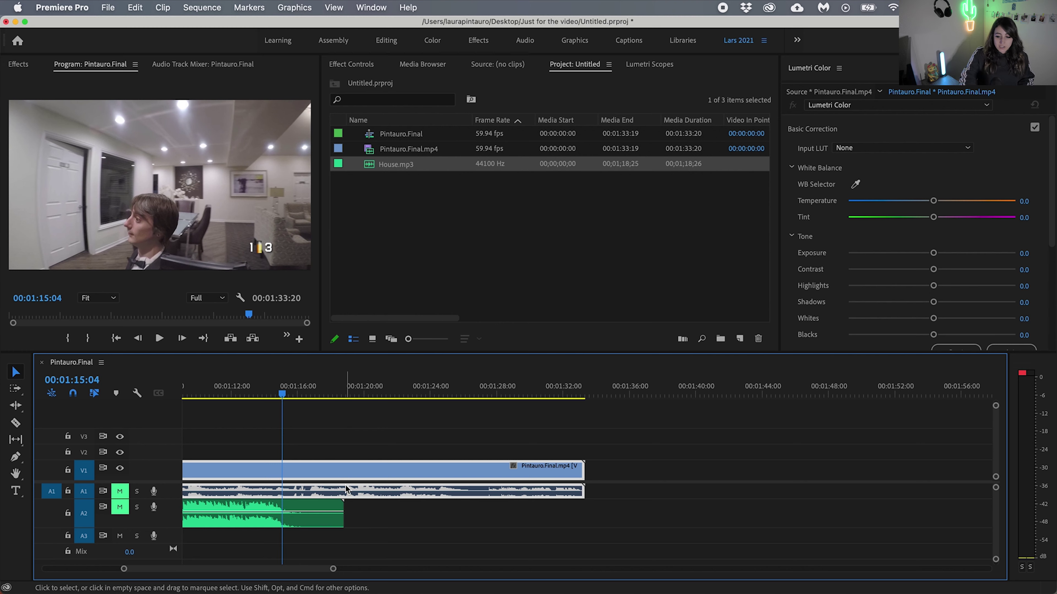
{"action": "key", "text": "="}
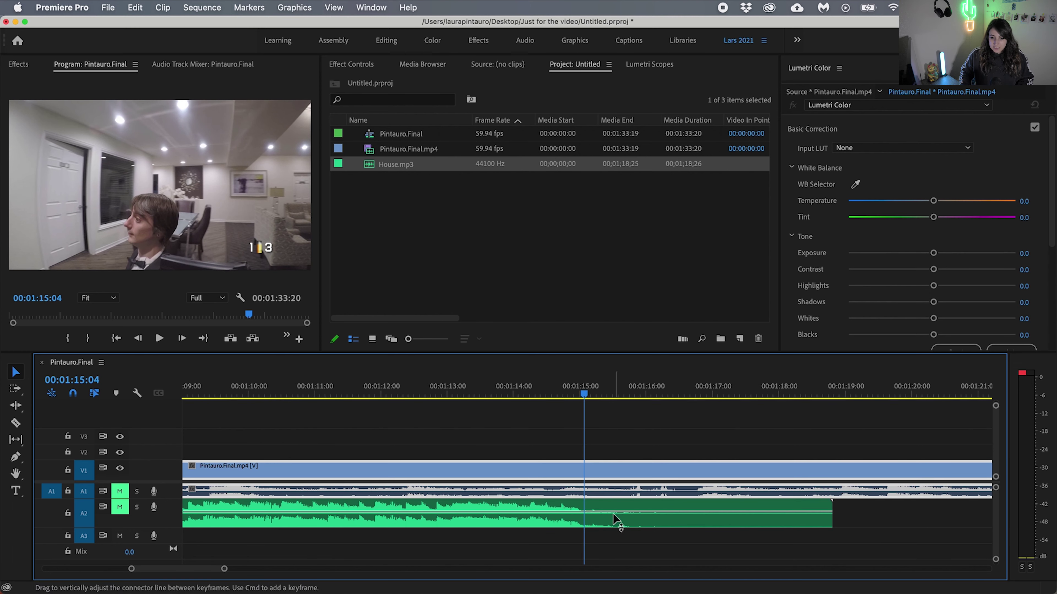
{"action": "left_click_drag", "start_coordinate": [584, 392], "coordinate": [834, 416]}
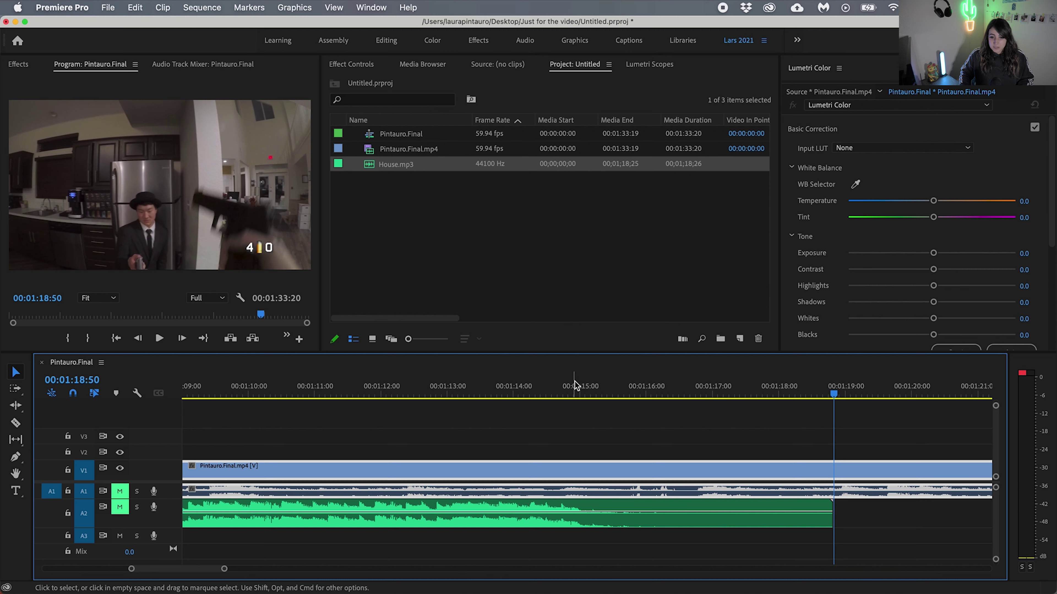
{"action": "left_click_drag", "start_coordinate": [176, 526], "coordinate": [176, 544]}
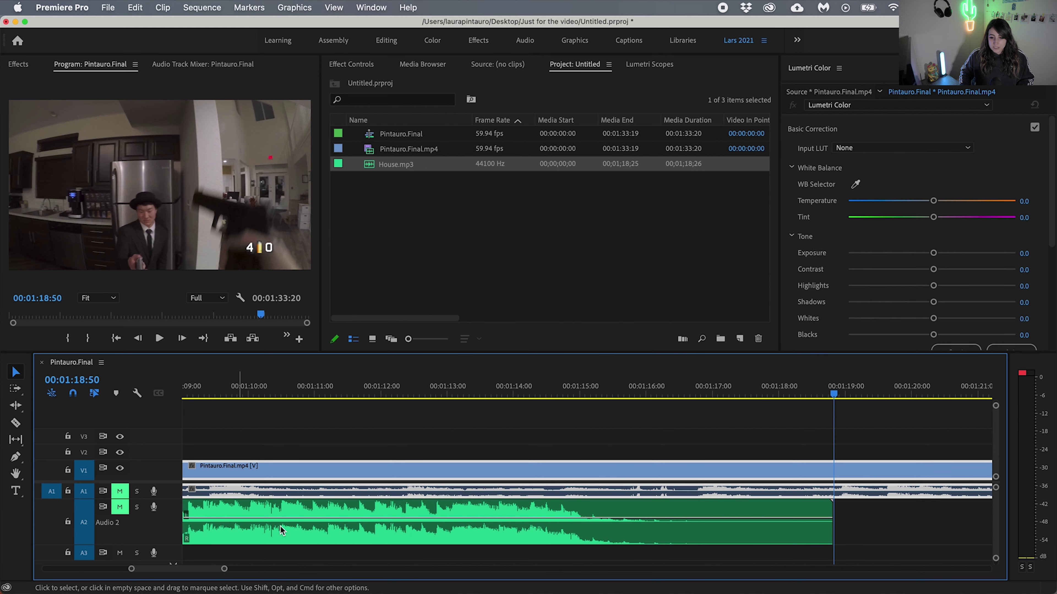
{"action": "left_click", "coordinate": [564, 389]}
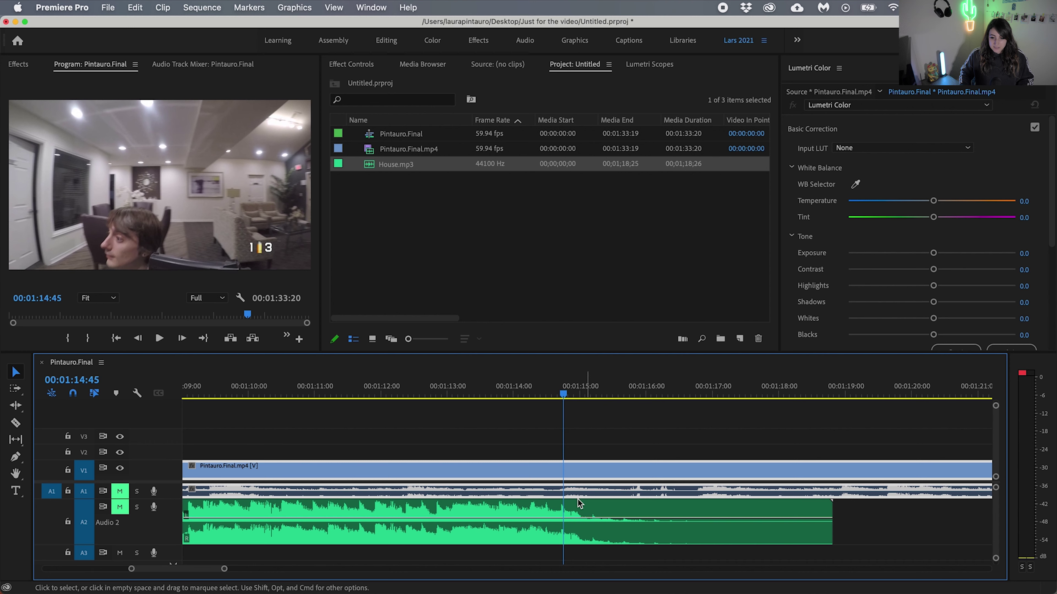
{"action": "left_click_drag", "start_coordinate": [563, 393], "coordinate": [824, 393]}
{"action": "left_click_drag", "start_coordinate": [718, 397], "coordinate": [591, 434]}
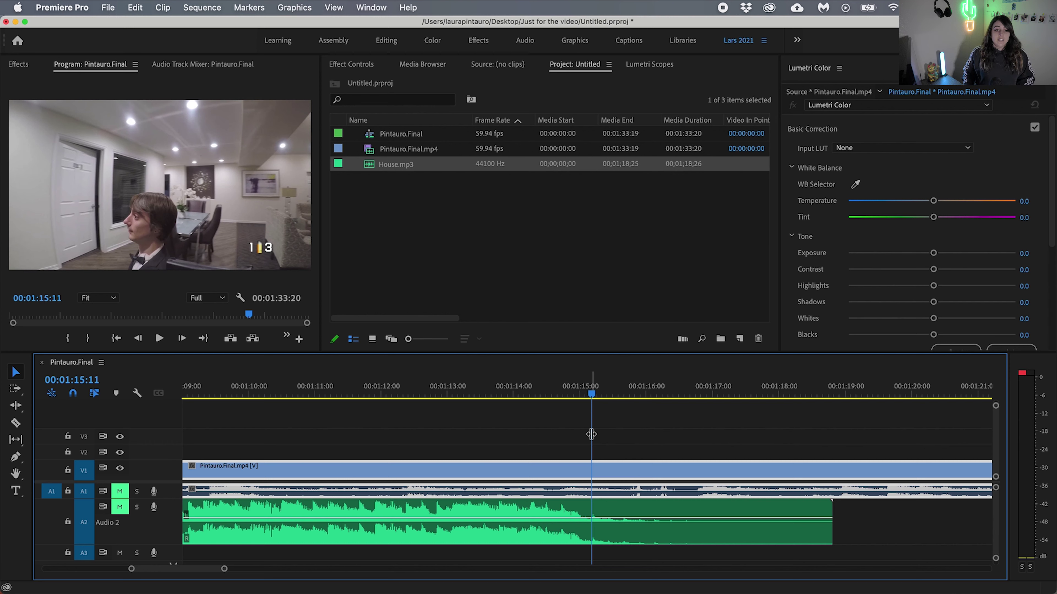
Return the playhead to about 00:00:13:12 and show the whole sequence on the timeline.
{"action": "left_click", "coordinate": [321, 395]}
{"action": "key", "text": "minus"}
{"action": "key", "text": "minus"}
{"action": "key", "text": "minus"}
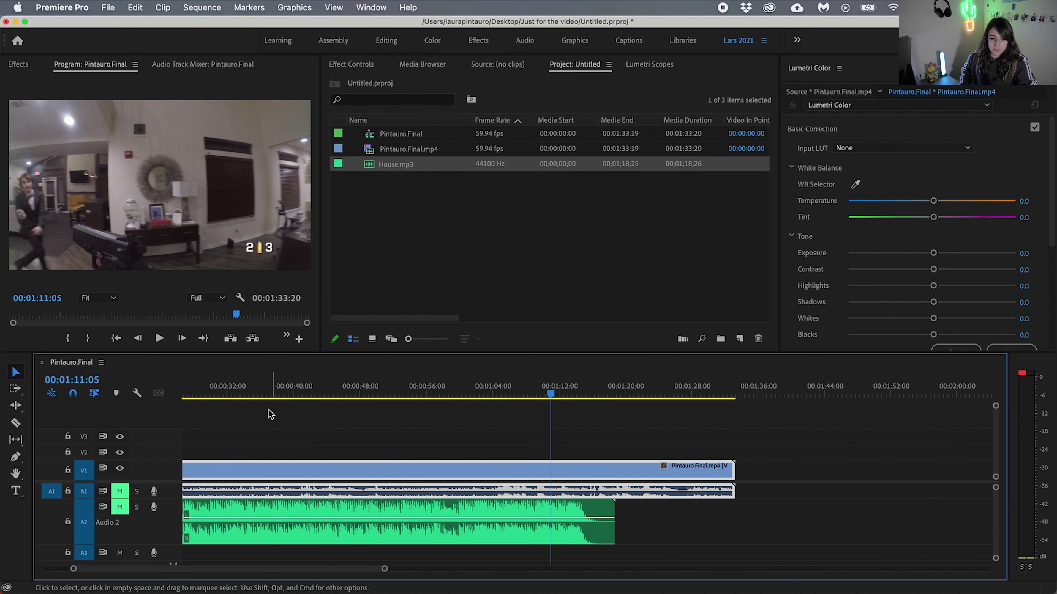
{"action": "left_click", "coordinate": [264, 395]}
{"action": "key", "text": "minus"}
{"action": "key", "text": "minus"}
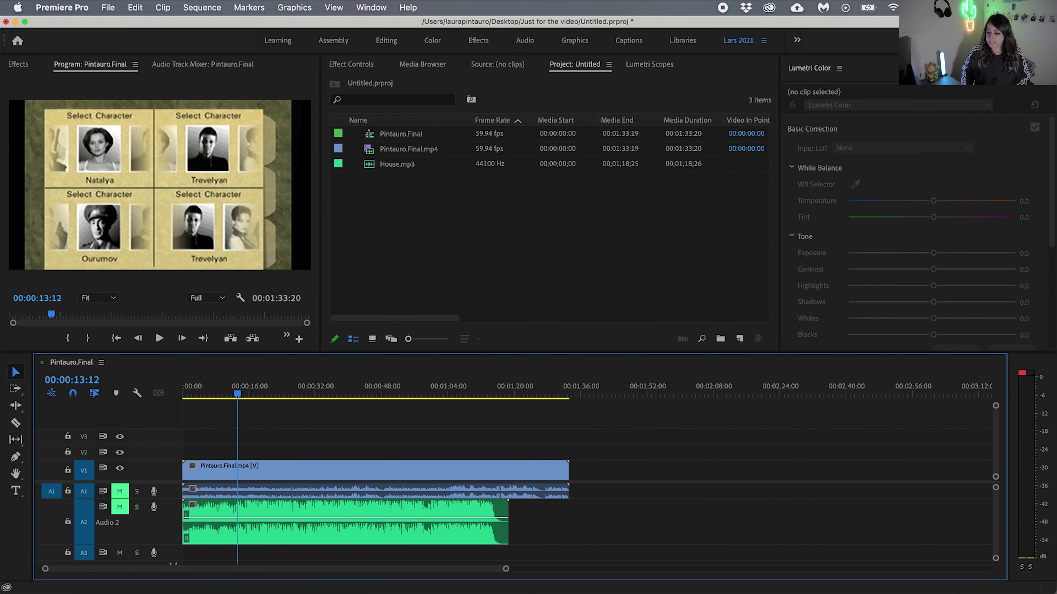
Switch to Finder and open House.mp3 from the house-3RDBQFA folder in Adobe Audition 2021.
{"action": "key", "text": "super+Tab"}
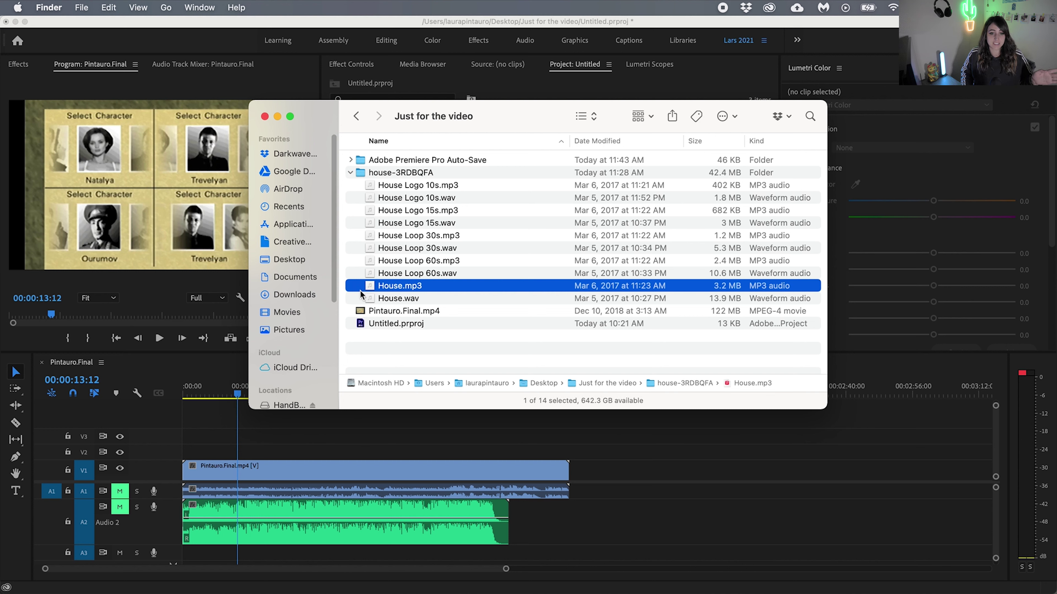
{"action": "right_click", "coordinate": [373, 289]}
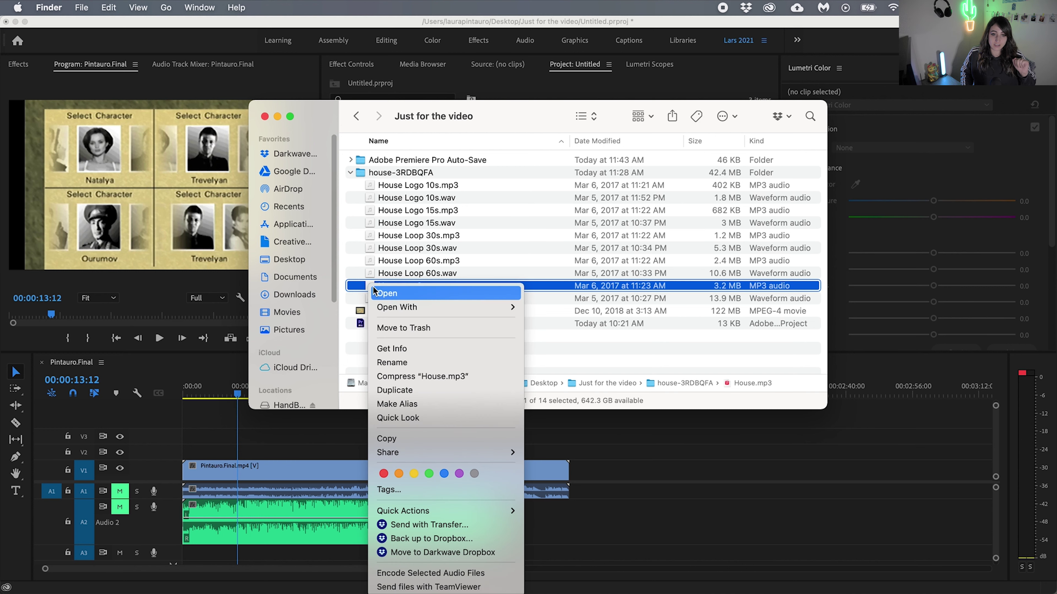
{"action": "mouse_move", "coordinate": [403, 308]}
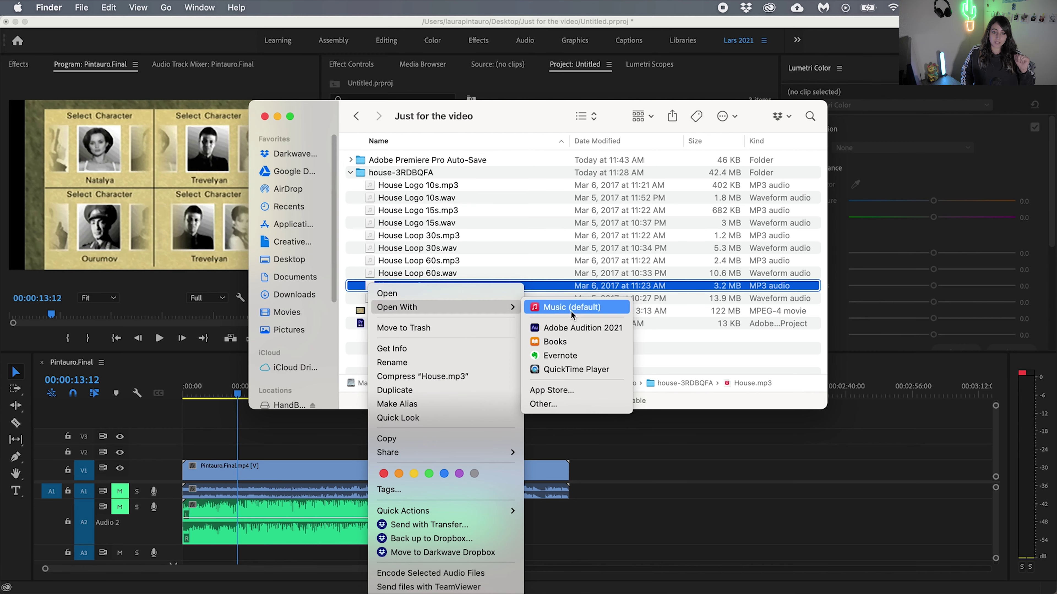
{"action": "left_click", "coordinate": [573, 328]}
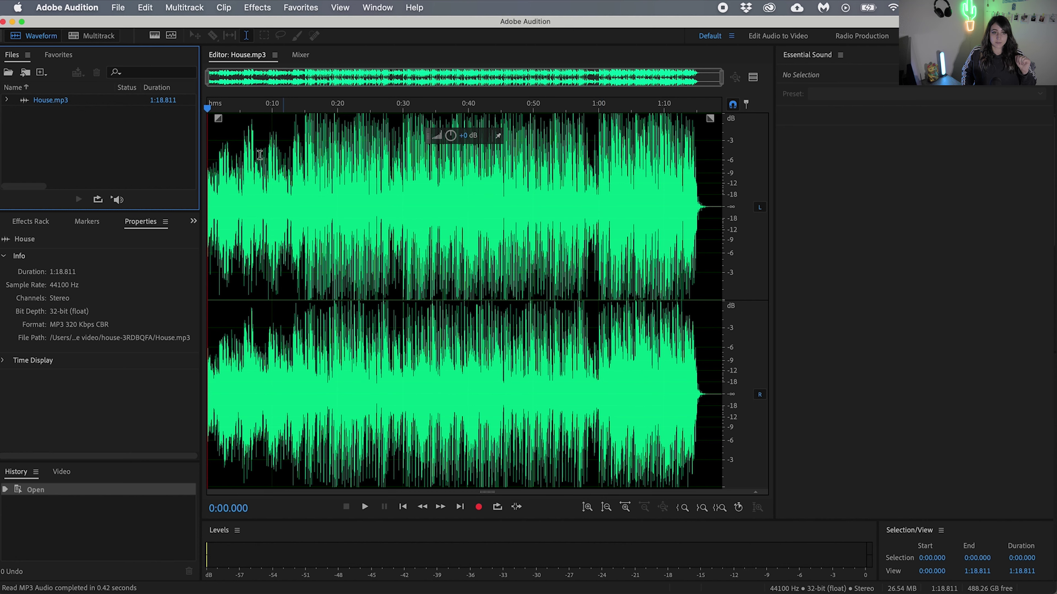
Start a new multitrack session and name it "House Song Mulitrack Mixdown".
{"action": "left_click", "coordinate": [91, 36]}
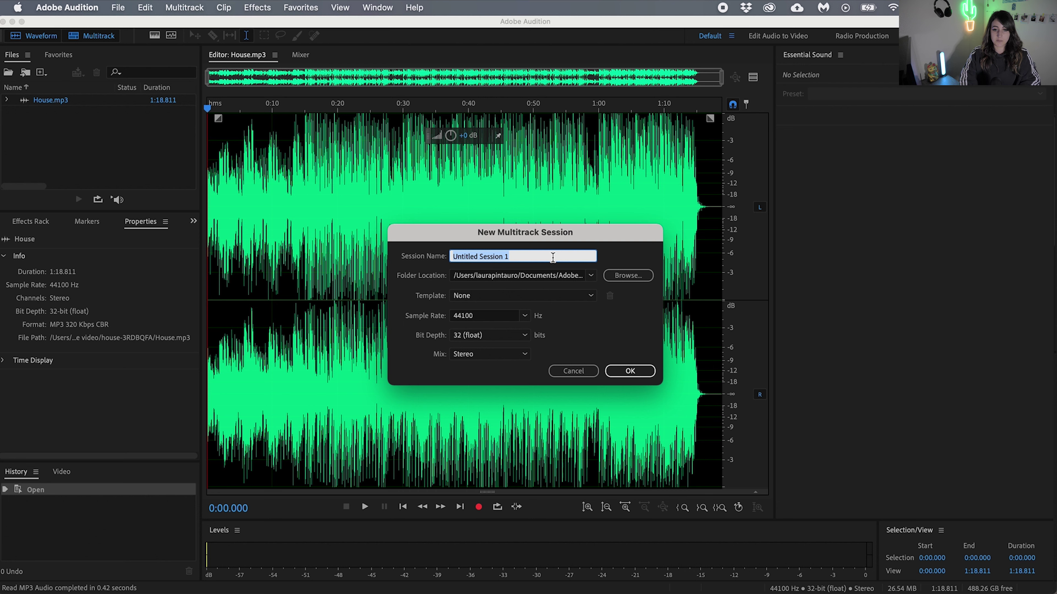
{"action": "type", "text": "House Song Mulitc"}
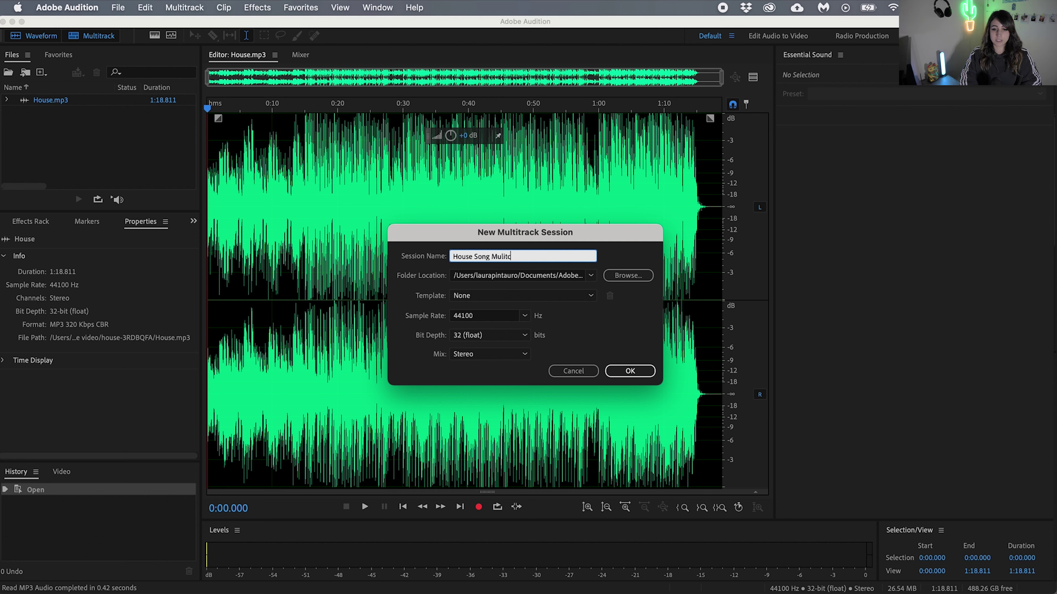
{"action": "key", "text": "BackSpace"}
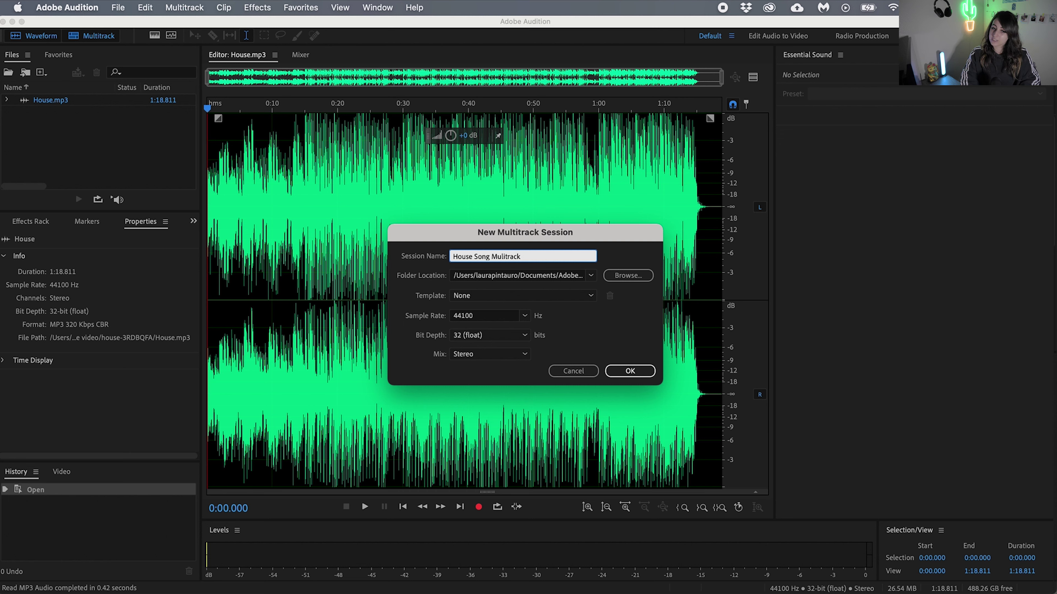
{"action": "type", "text": "rack Mixdown"}
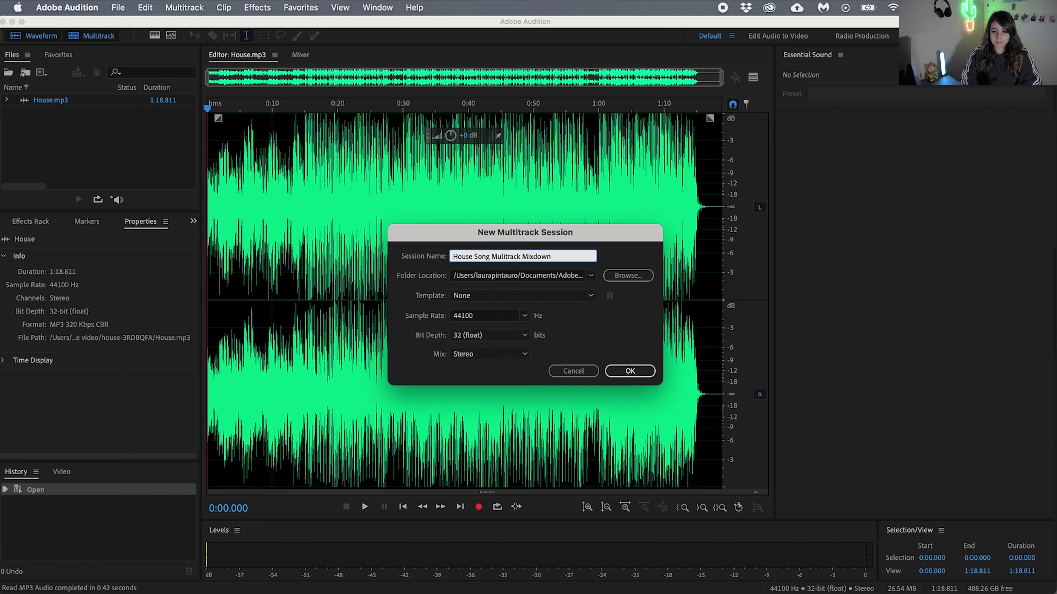
Browse for the session's folder location and open the "Just for the video" folder on the Desktop.
{"action": "left_click", "coordinate": [637, 280]}
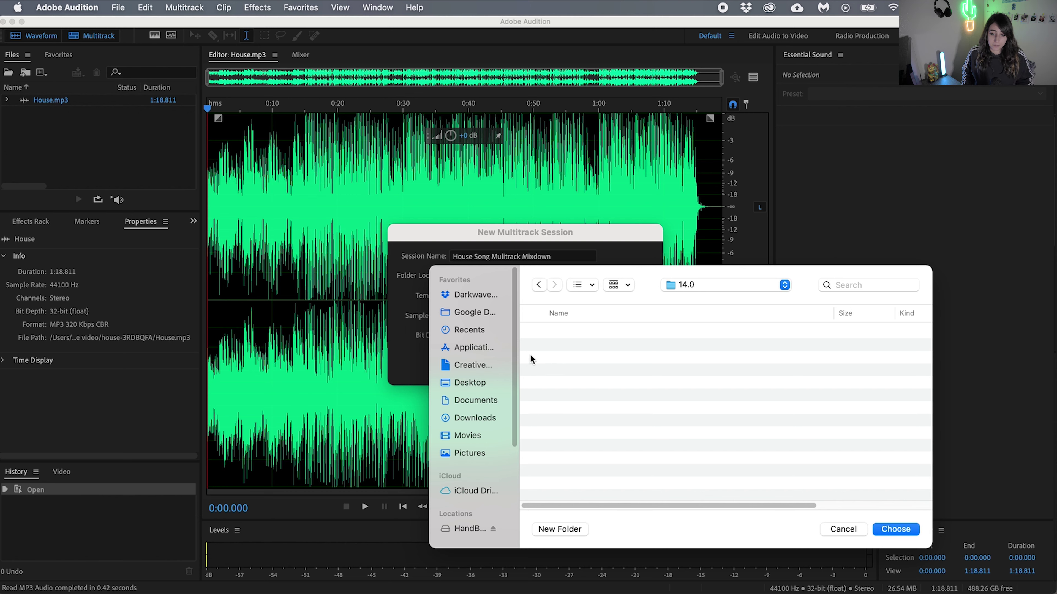
{"action": "left_click_drag", "start_coordinate": [655, 280], "coordinate": [550, 123]}
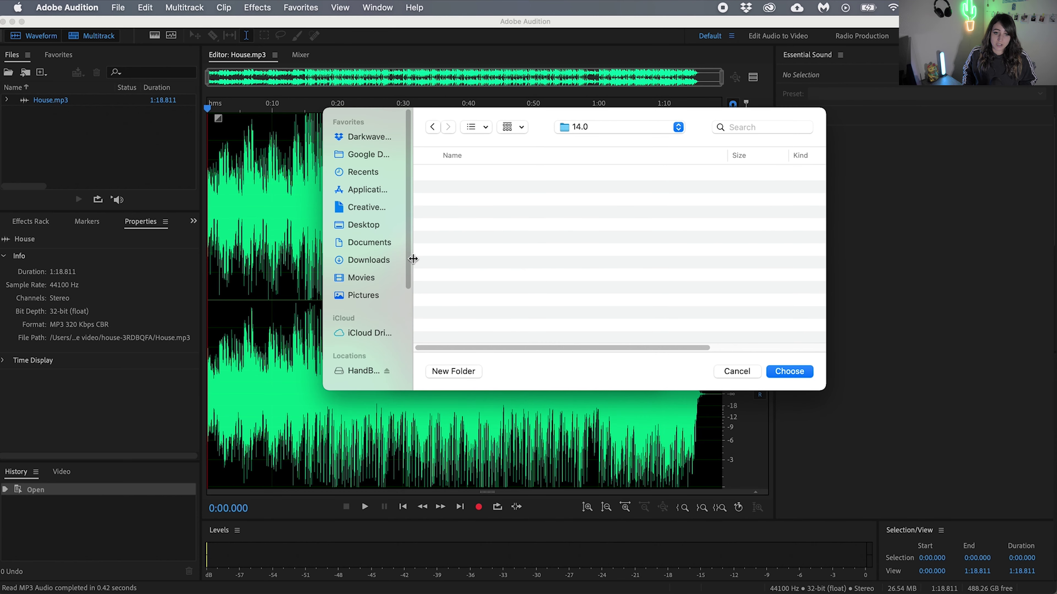
{"action": "scroll", "coordinate": [358, 300], "scroll_direction": "down", "scroll_amount": 5}
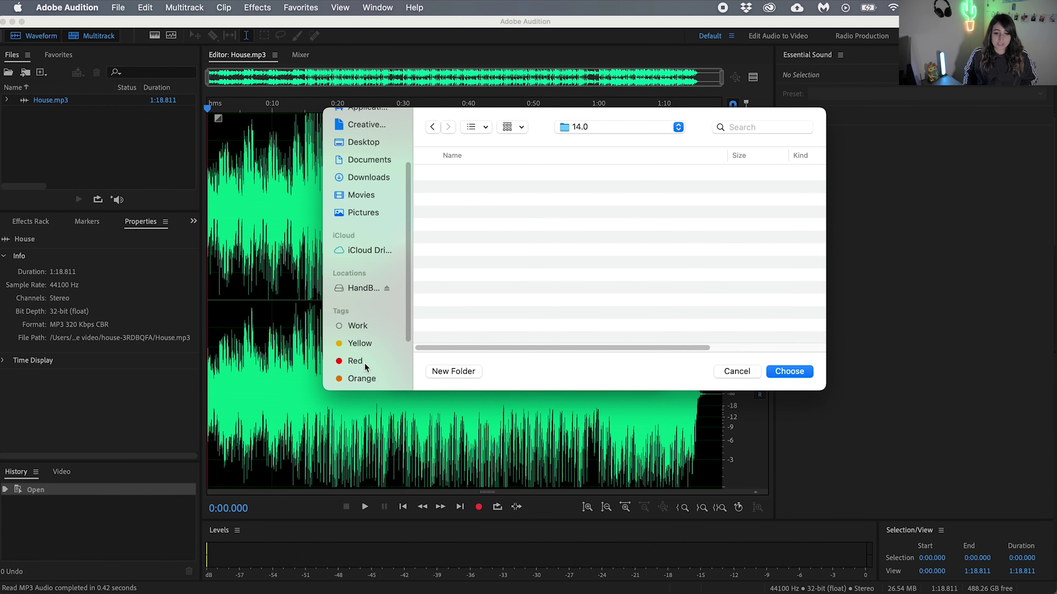
{"action": "scroll", "coordinate": [371, 280], "scroll_direction": "up", "scroll_amount": 5}
{"action": "left_click", "coordinate": [371, 225]}
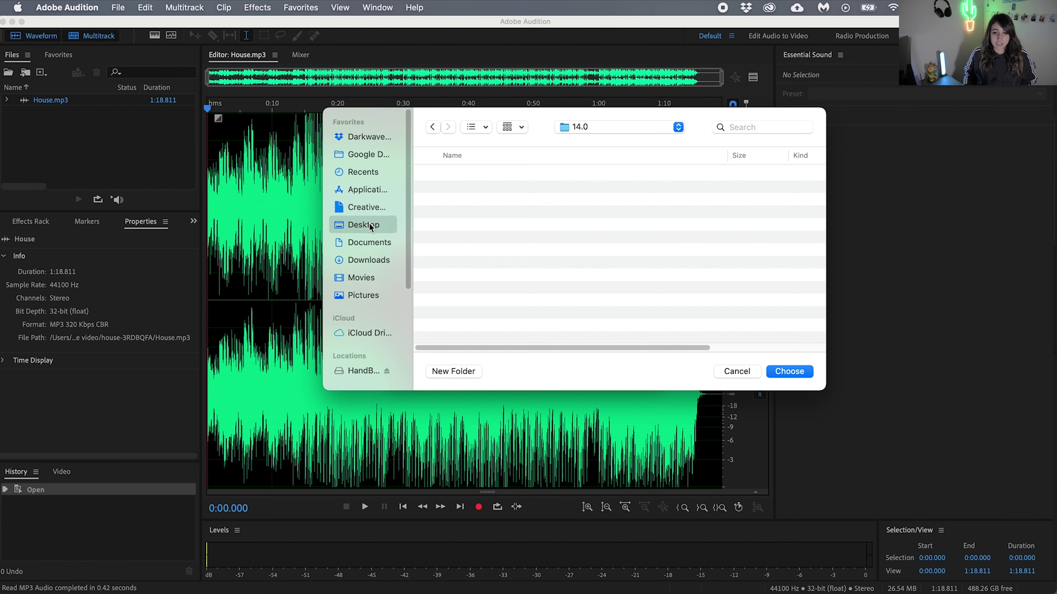
{"action": "left_click", "coordinate": [425, 174]}
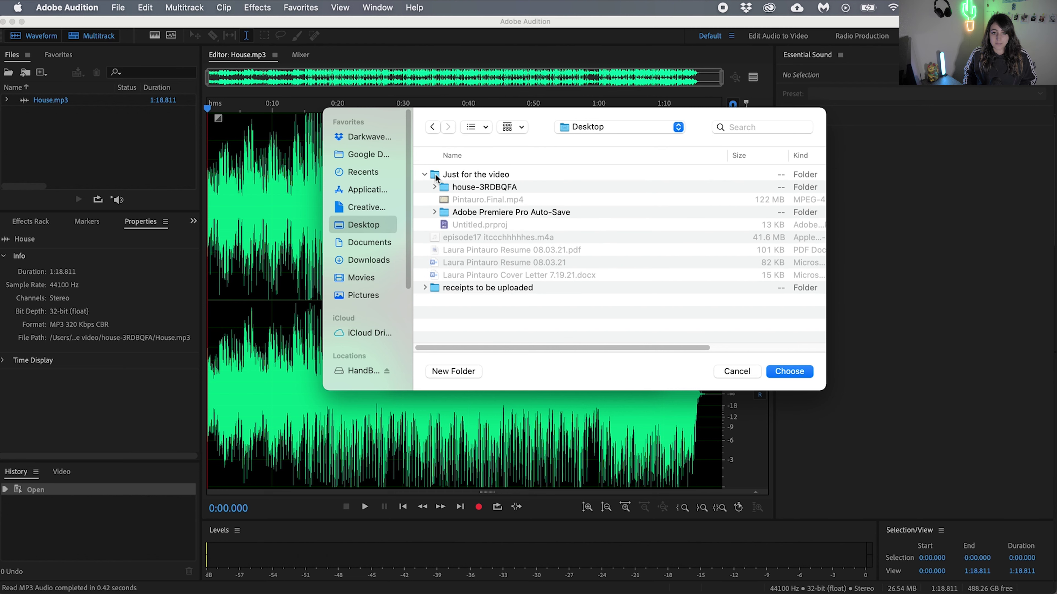
{"action": "left_click", "coordinate": [426, 175]}
{"action": "double_click", "coordinate": [440, 175]}
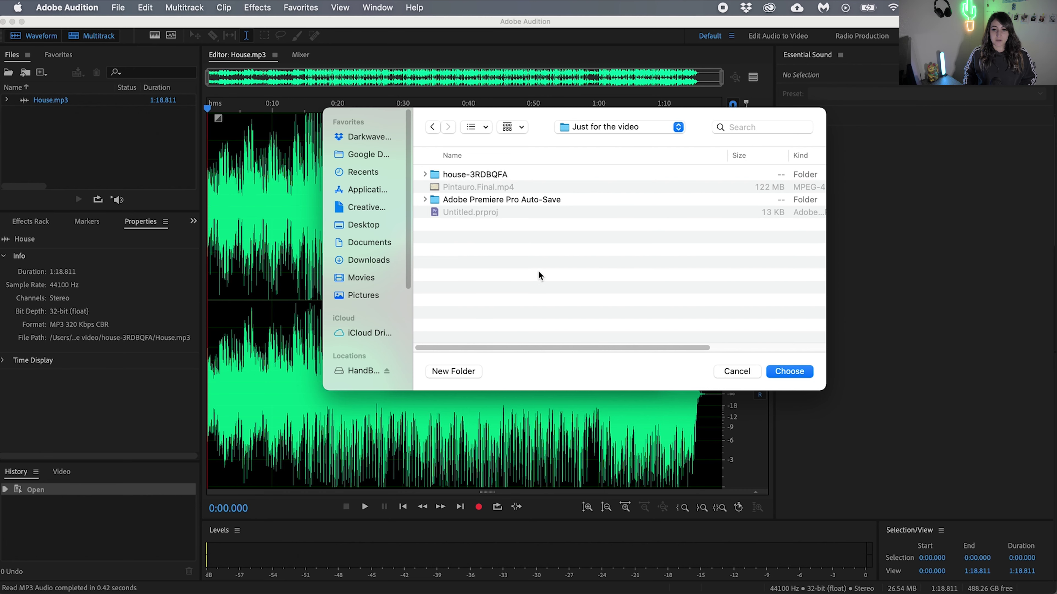
Create a folder named "House Song Mixdown", choose it as the session's location, and create the multitrack session.
{"action": "left_click", "coordinate": [454, 370]}
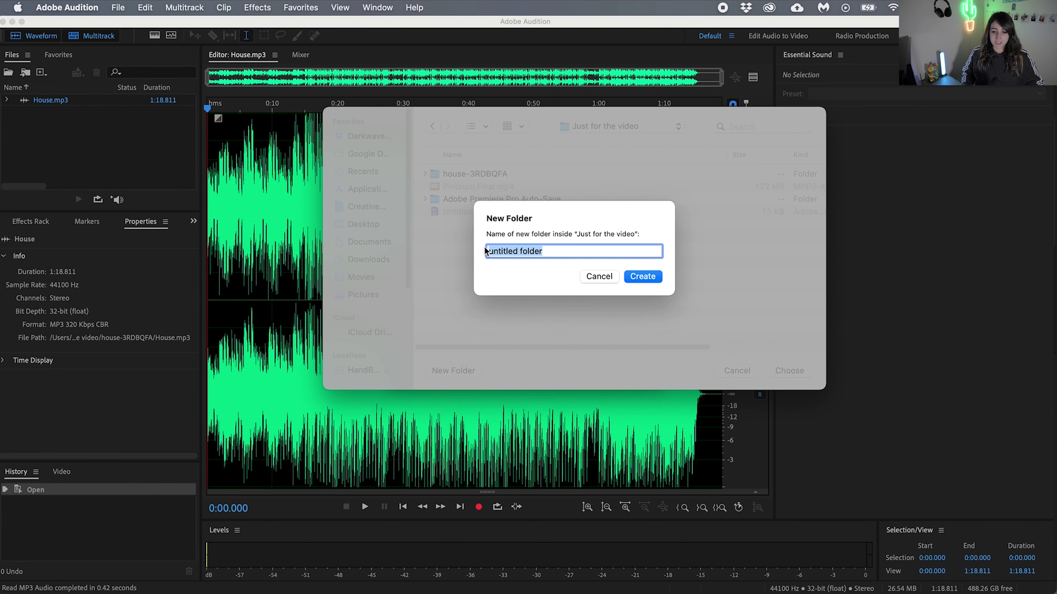
{"action": "type", "text": "M"}
{"action": "key", "text": "BackSpace"}
{"action": "type", "text": "House Song Mixdown"}
{"action": "key", "text": "Return"}
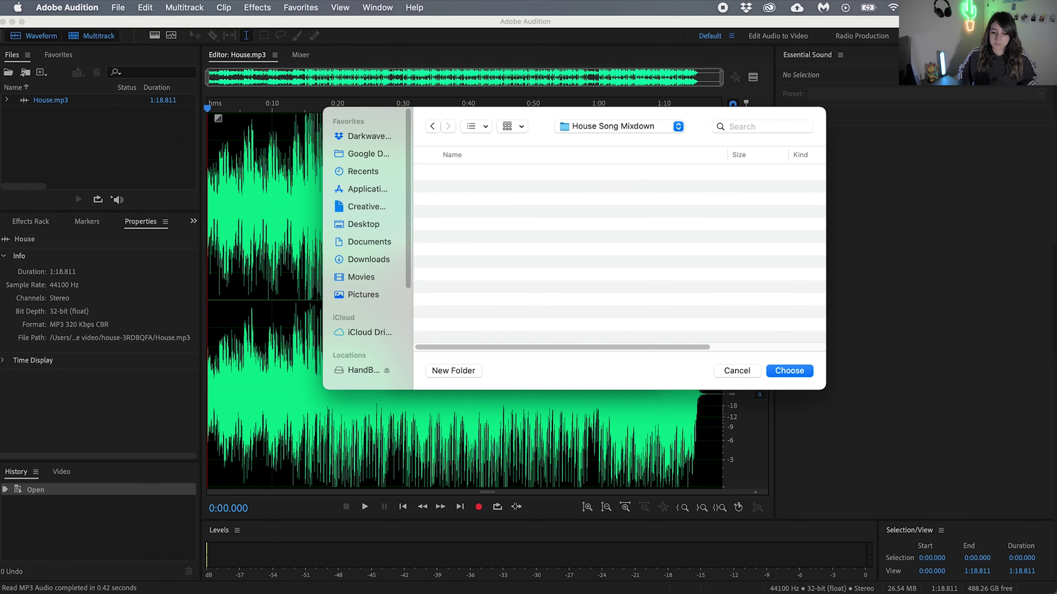
{"action": "left_click", "coordinate": [789, 370]}
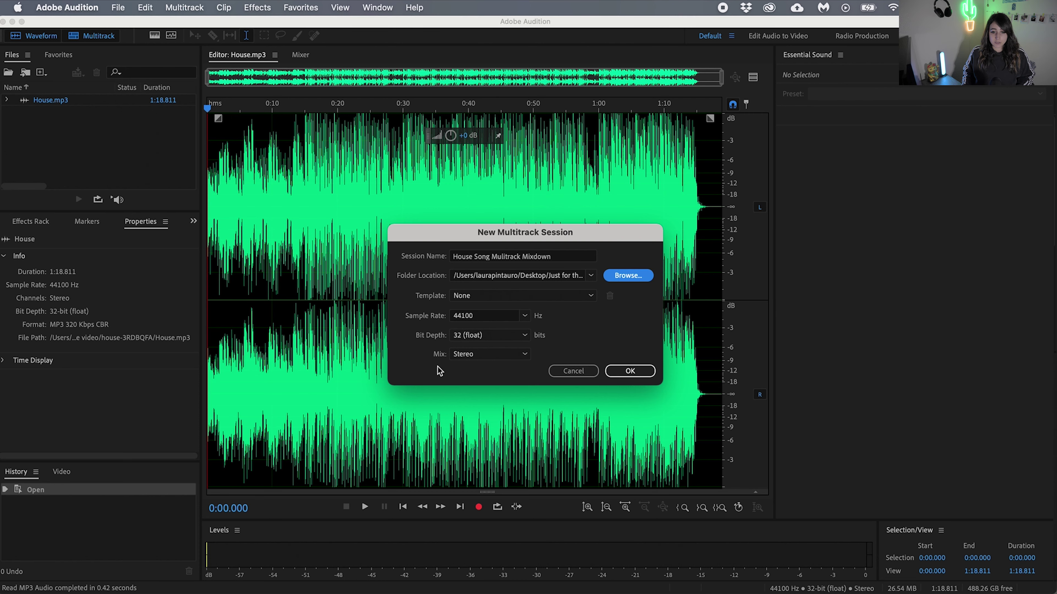
{"action": "left_click", "coordinate": [630, 371]}
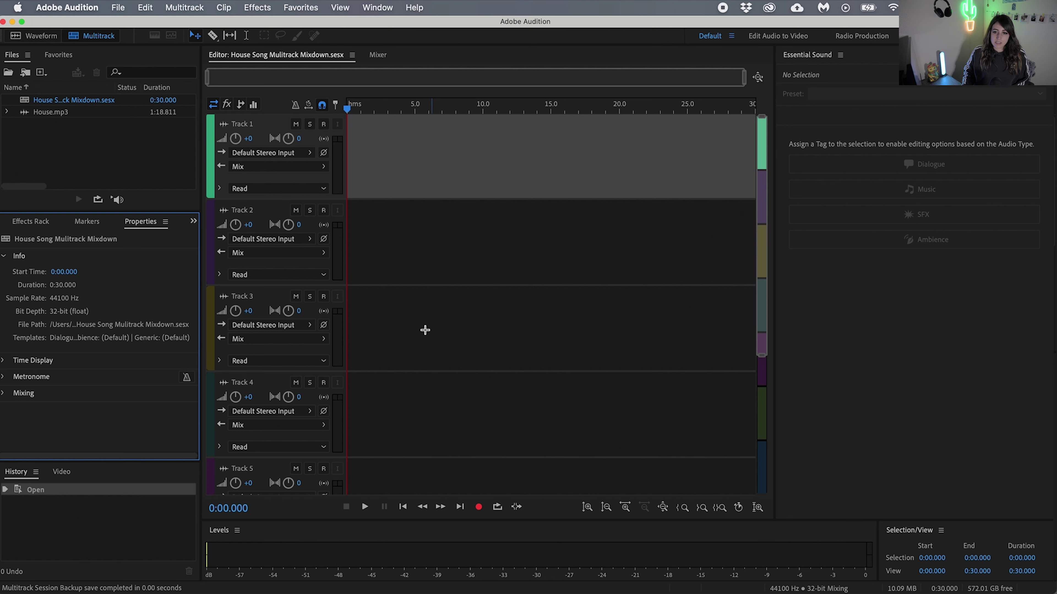
Place House.mp3 on Track 1 of the multitrack session, starting at the beginning of the timeline.
{"action": "left_click", "coordinate": [25, 103]}
{"action": "left_click", "coordinate": [26, 115]}
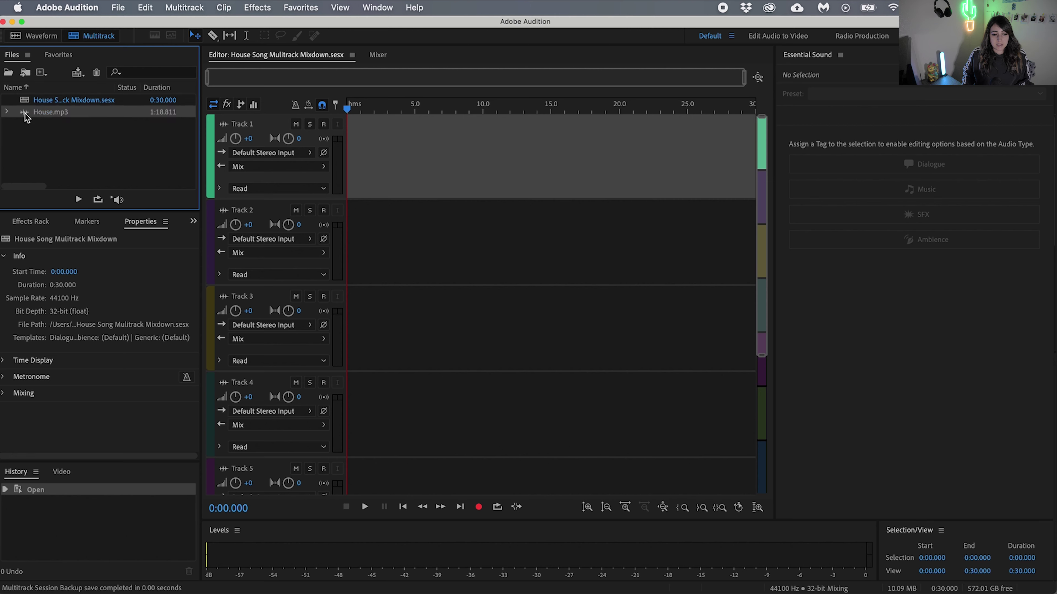
{"action": "left_click_drag", "start_coordinate": [25, 116], "coordinate": [344, 163]}
{"action": "left_click_drag", "start_coordinate": [337, 167], "coordinate": [335, 173]}
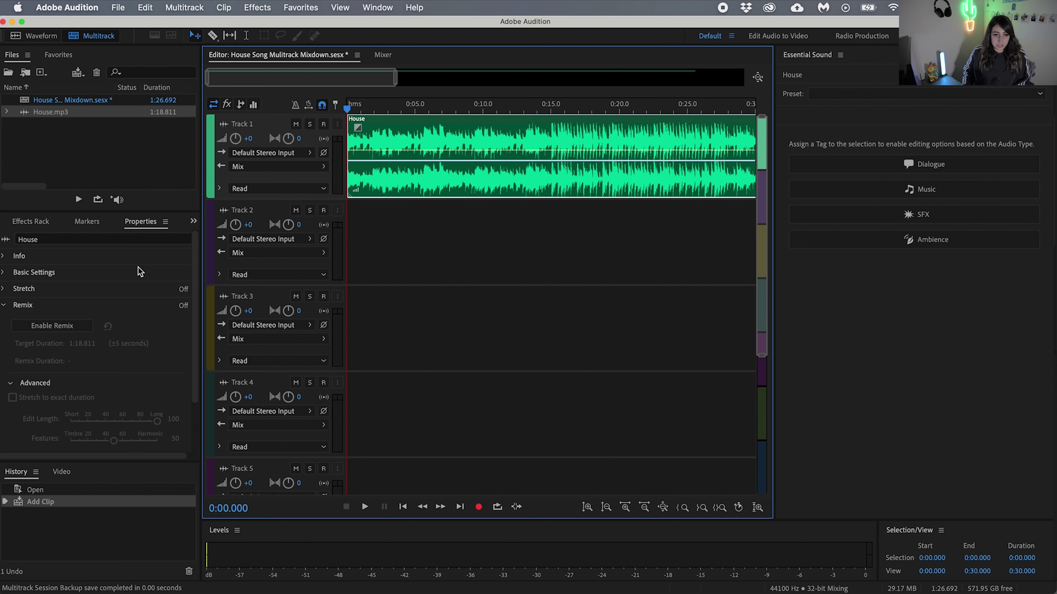
Enable Remix for the House clip and set its target duration to 1:35.811.
{"action": "left_click", "coordinate": [52, 325]}
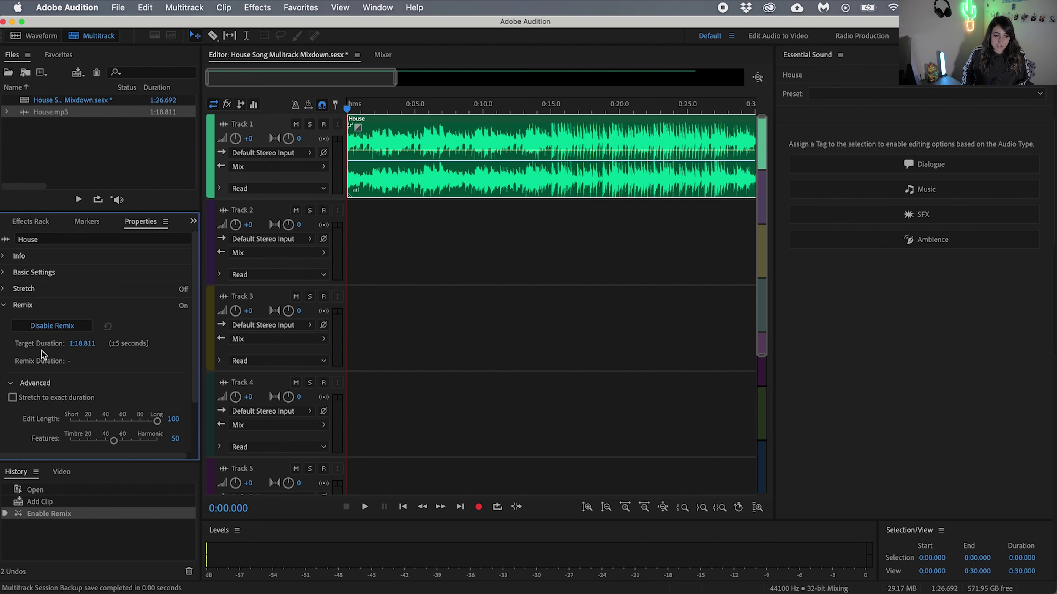
{"action": "left_click", "coordinate": [75, 349]}
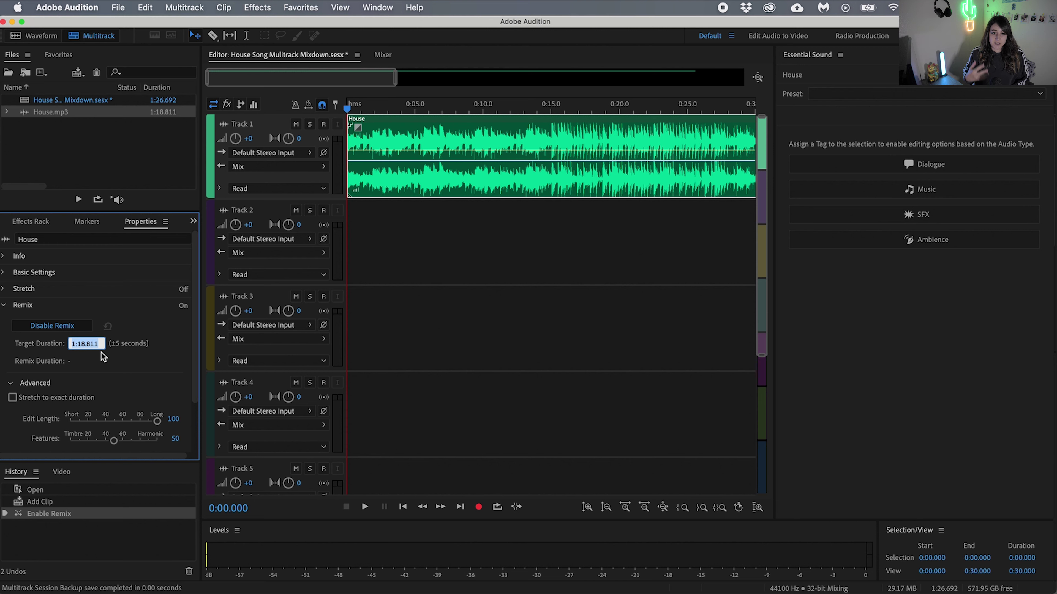
{"action": "type", "text": "1:18.811"}
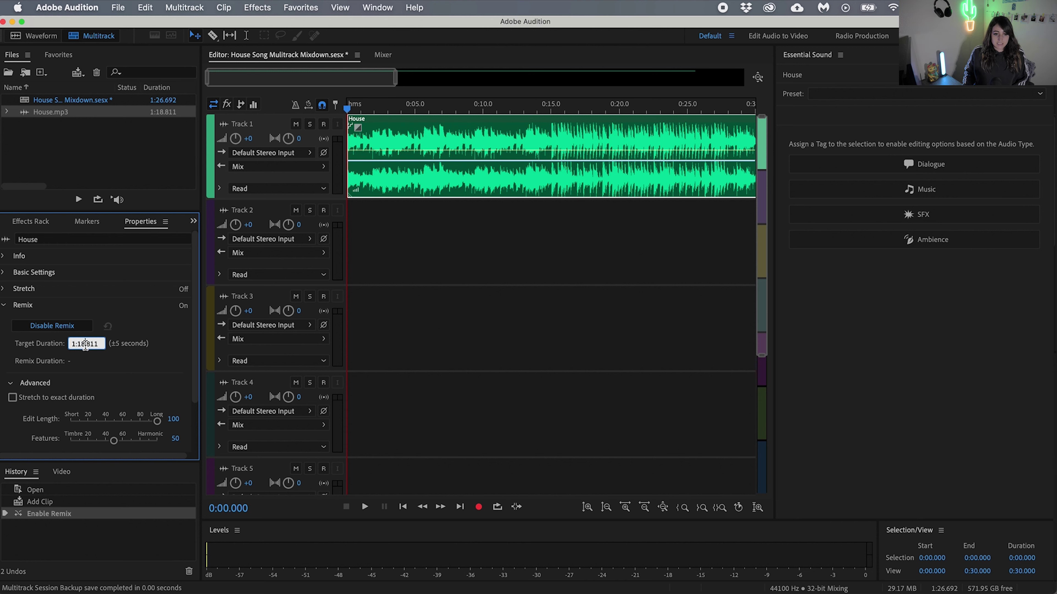
{"action": "key", "text": "BackSpace"}
{"action": "key", "text": "BackSpace"}
{"action": "key", "text": "BackSpace"}
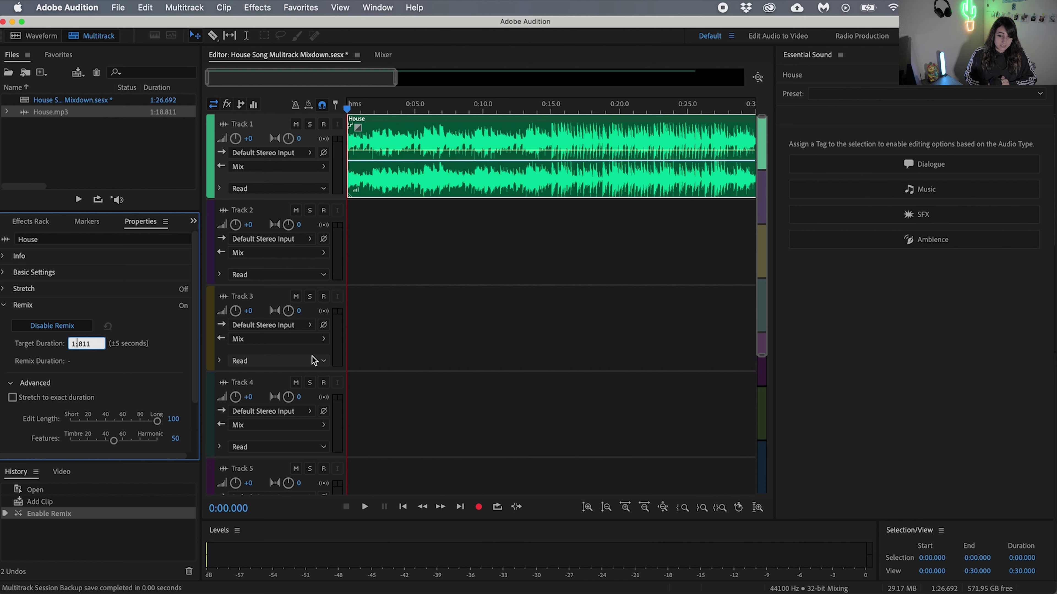
{"action": "type", "text": ":35"}
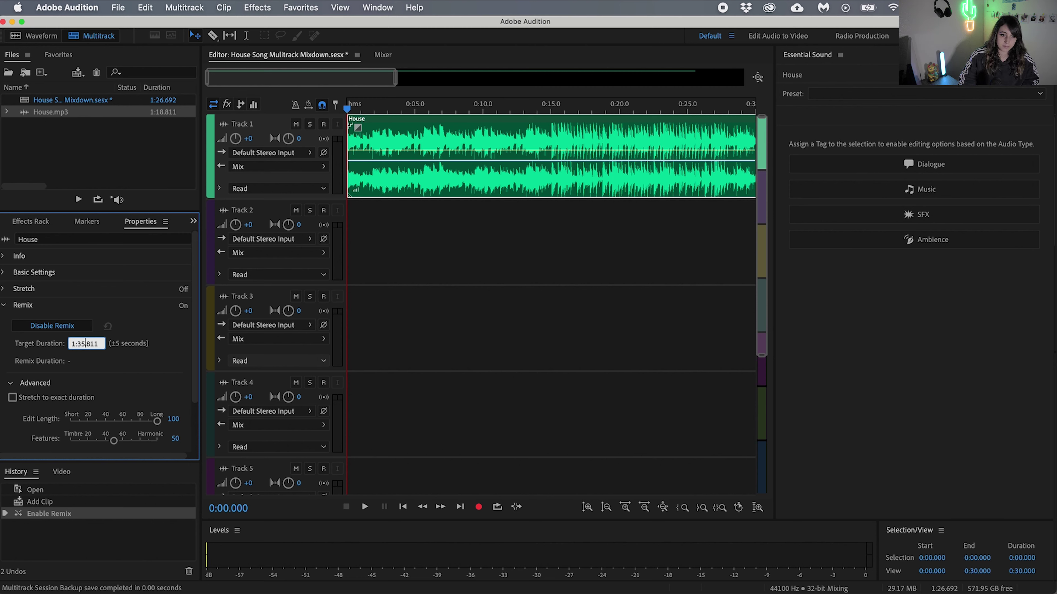
{"action": "key", "text": "Return"}
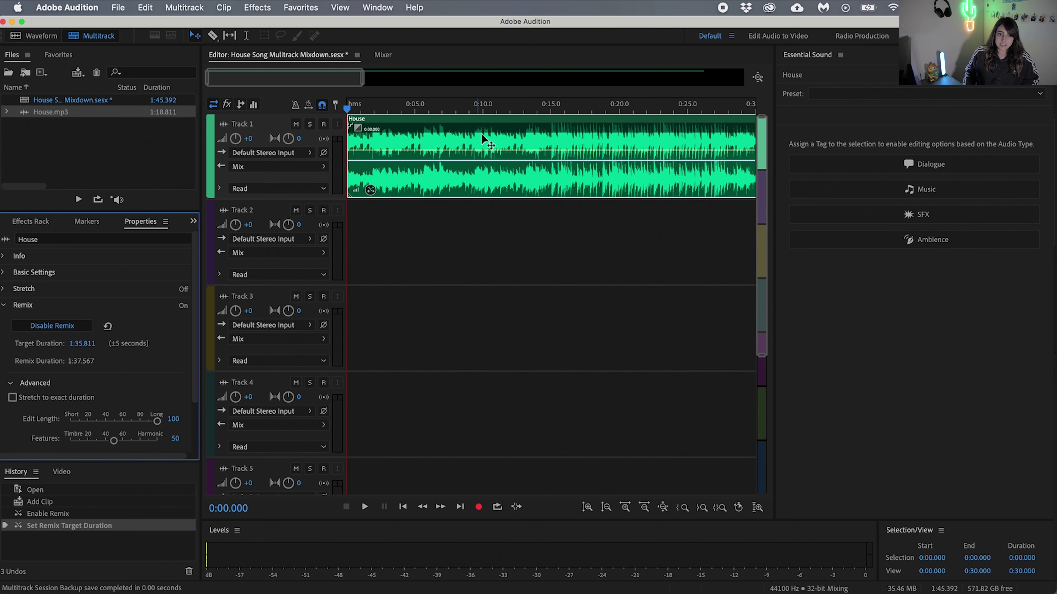
Play the remixed House clip from about 1:10 to listen to the first two late remix transitions.
{"action": "left_click_drag", "start_coordinate": [324, 77], "coordinate": [647, 87]}
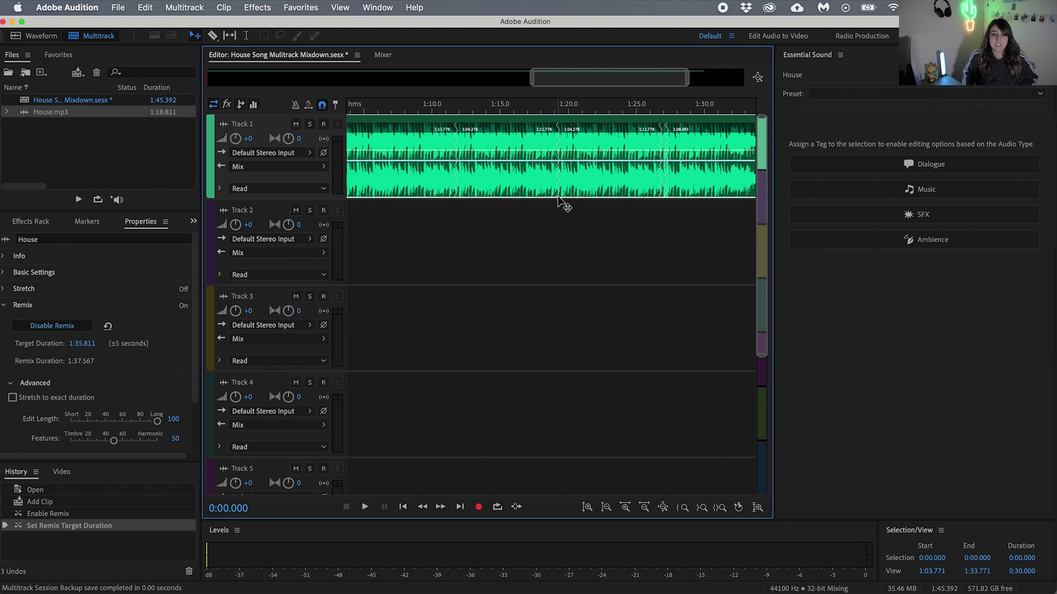
{"action": "left_click", "coordinate": [437, 105]}
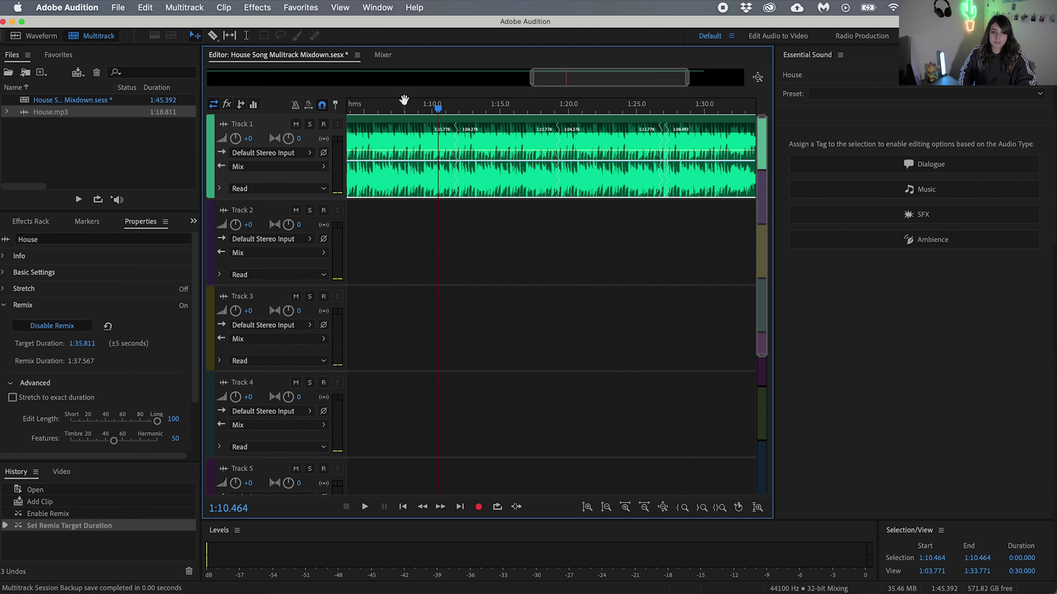
{"action": "left_click", "coordinate": [428, 106]}
{"action": "key", "text": "space"}
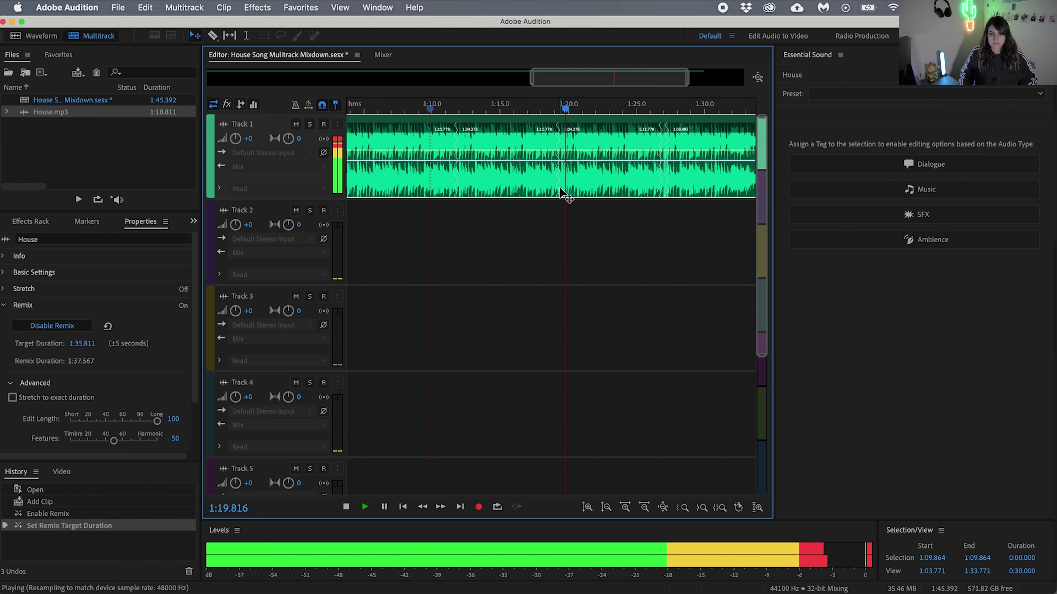
{"action": "key", "text": "space"}
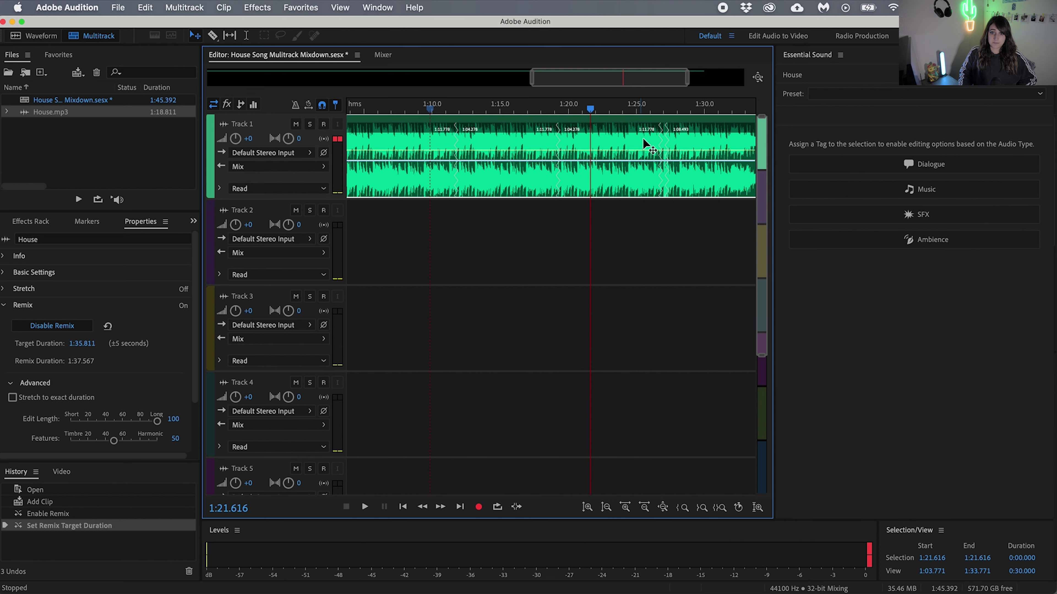
Play the remixed clip from about 1:26 to check the last remix transition.
{"action": "left_click", "coordinate": [651, 107]}
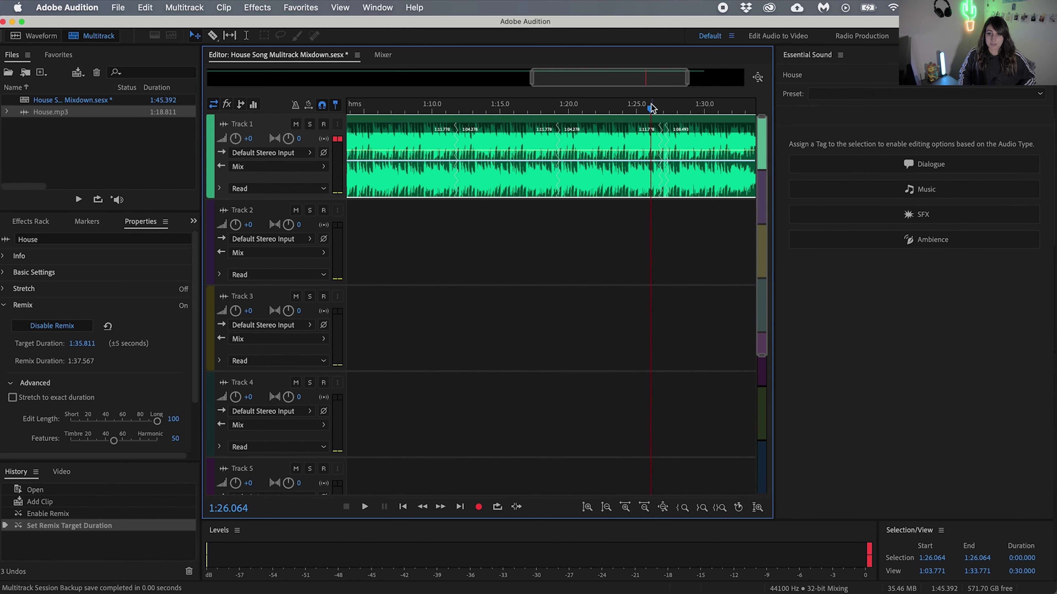
{"action": "left_click_drag", "start_coordinate": [651, 103], "coordinate": [645, 103]}
{"action": "key", "text": "space"}
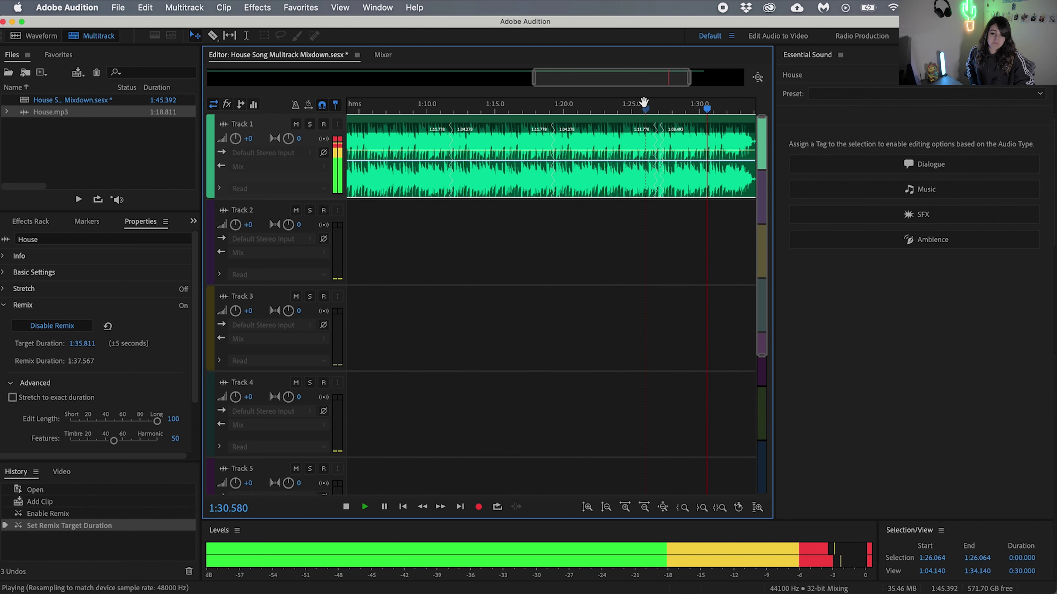
{"action": "key", "text": "space"}
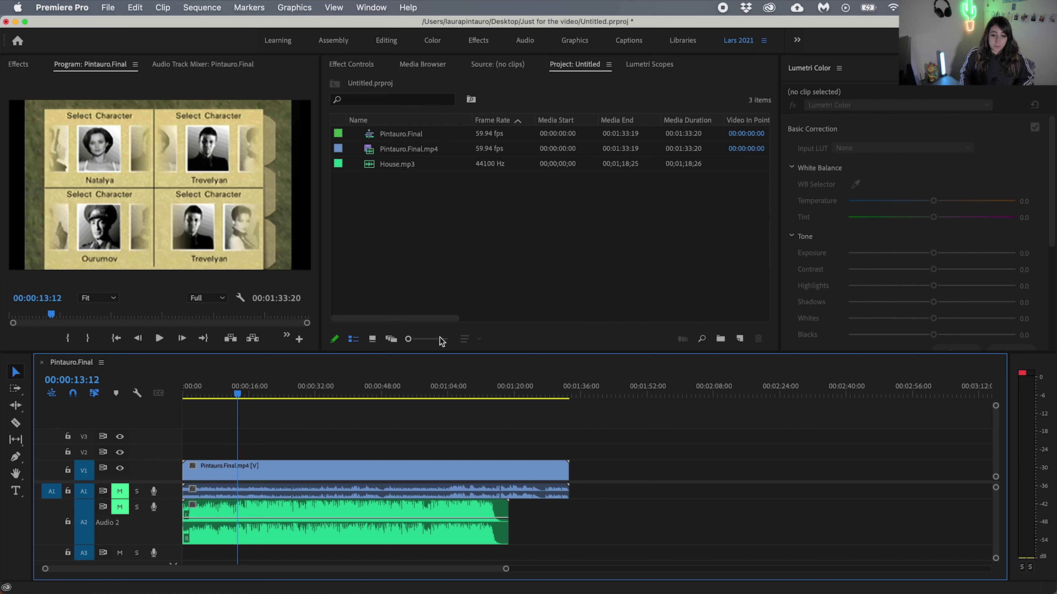
Switch to Premiere Pro and enlarge the timeline area and the Audio 2 track to show the music waveform in detail.
{"action": "left_click", "coordinate": [456, 395]}
{"action": "key", "text": "="}
{"action": "key", "text": "="}
{"action": "key", "text": "="}
{"action": "key", "text": "="}
{"action": "key", "text": "="}
{"action": "key", "text": "="}
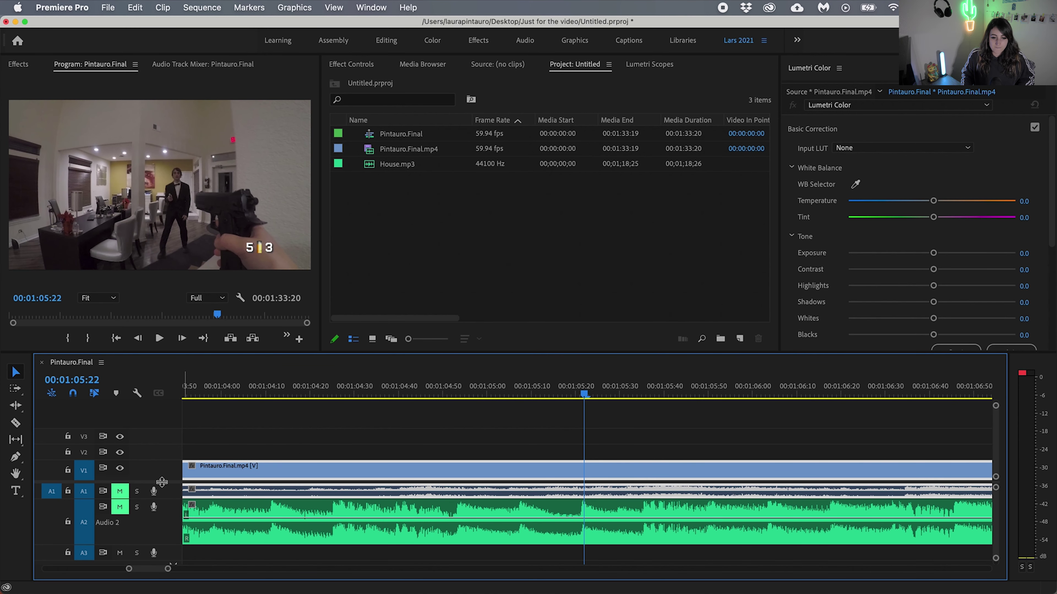
{"action": "scroll", "coordinate": [164, 483], "scroll_direction": "down", "scroll_amount": 2}
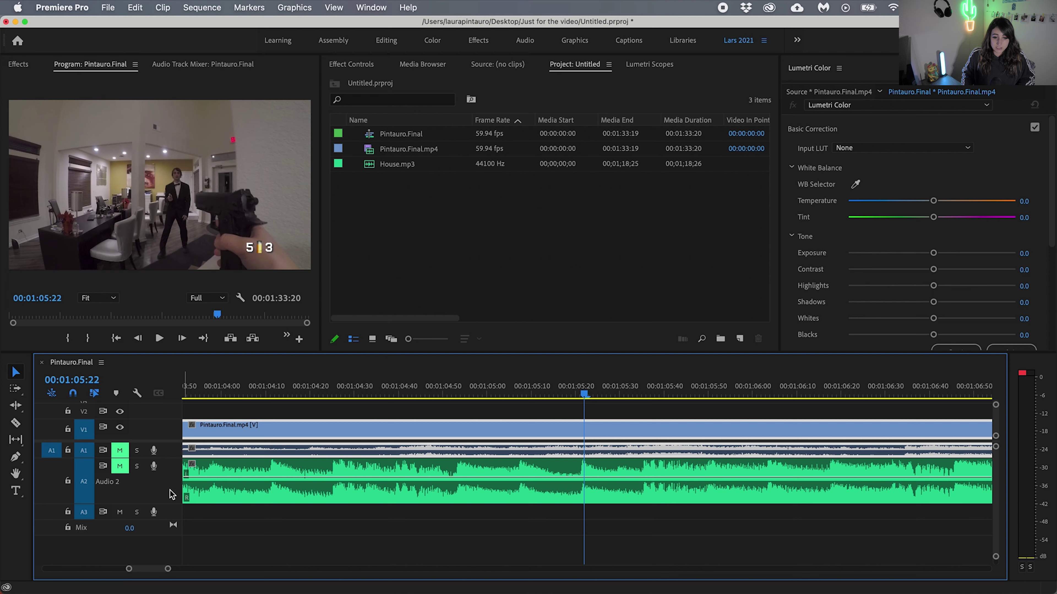
{"action": "left_click_drag", "start_coordinate": [166, 508], "coordinate": [166, 543]}
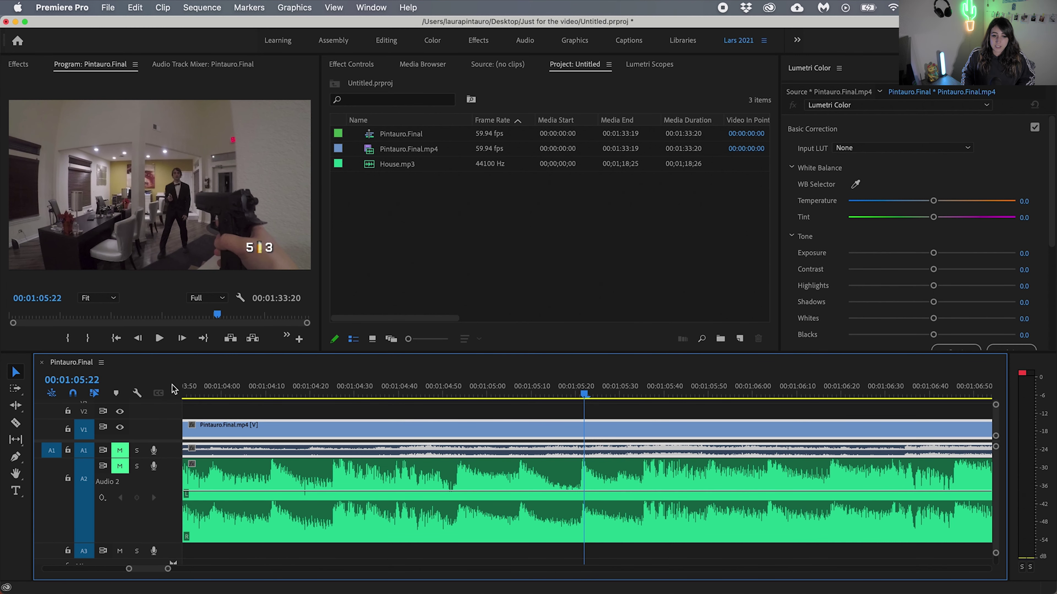
{"action": "left_click_drag", "start_coordinate": [179, 352], "coordinate": [169, 258]}
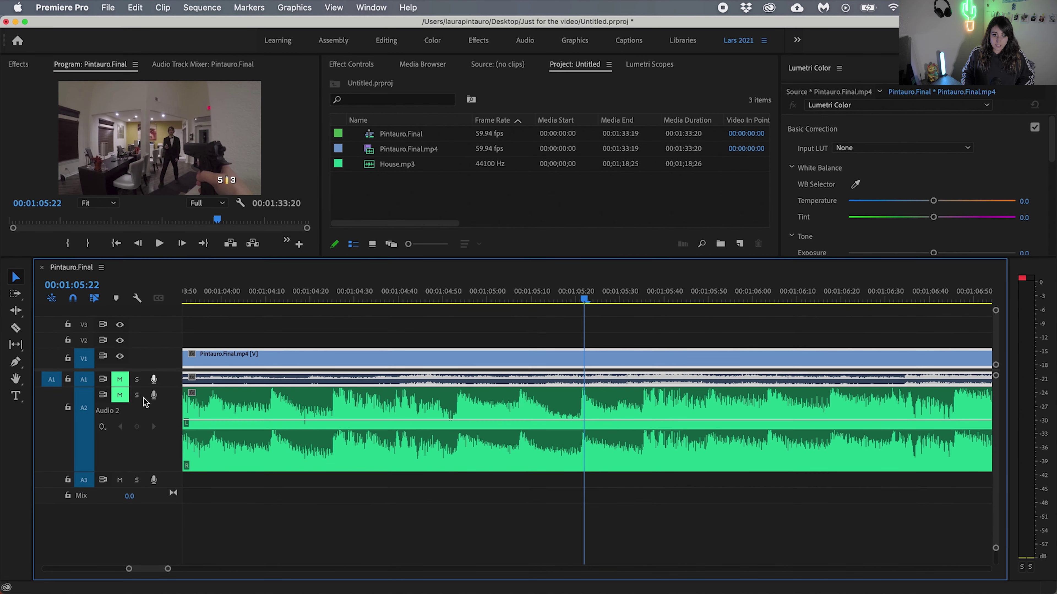
{"action": "left_click_drag", "start_coordinate": [167, 470], "coordinate": [168, 518]}
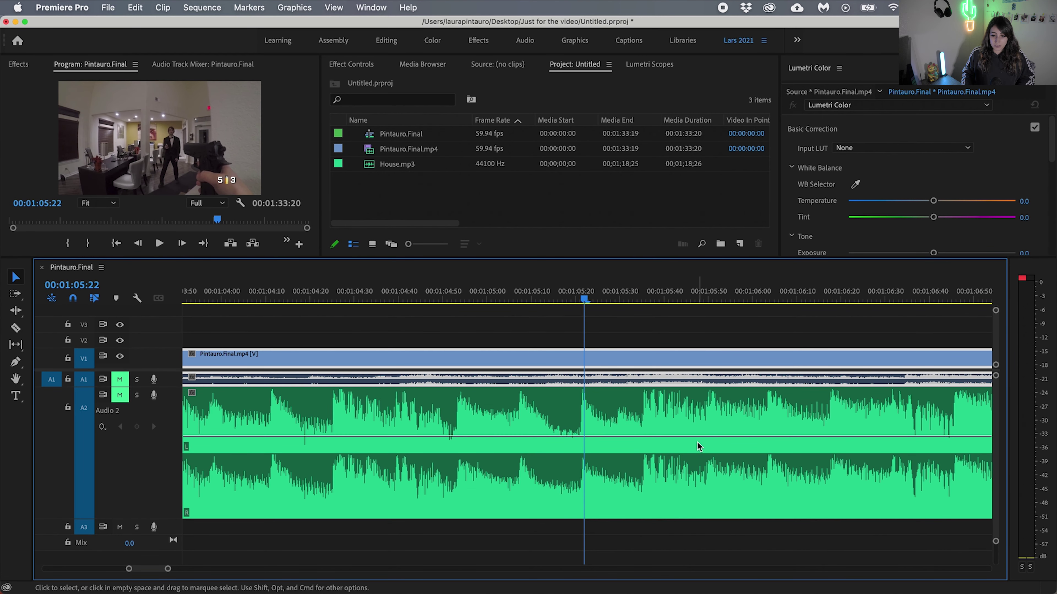
Increase the height of the Audio 3 track and reduce the Audio 2 track slightly so both fit in the timeline.
{"action": "left_click", "coordinate": [721, 301]}
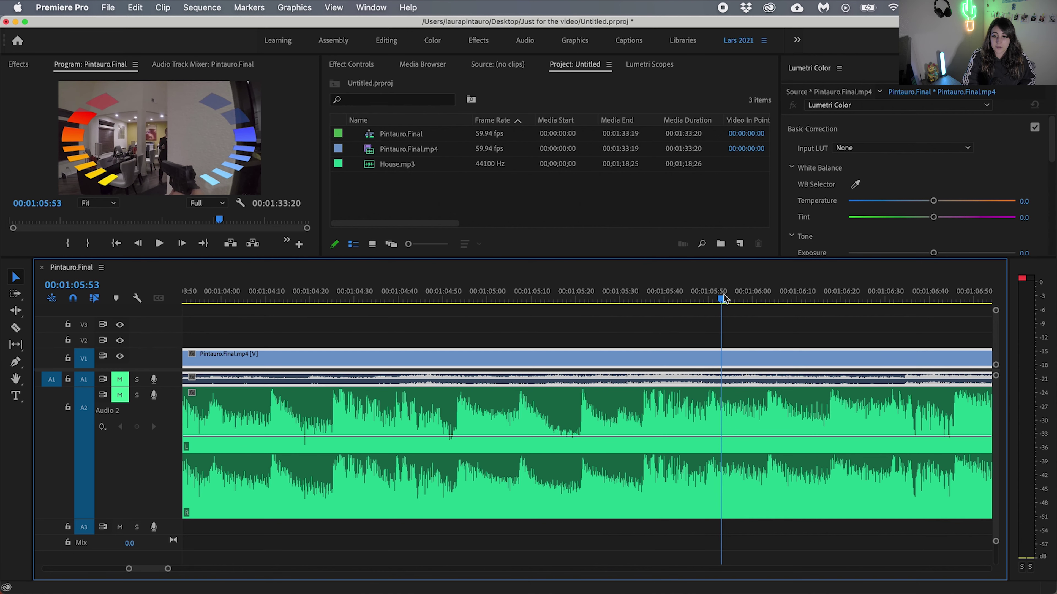
{"action": "key", "text": "minus"}
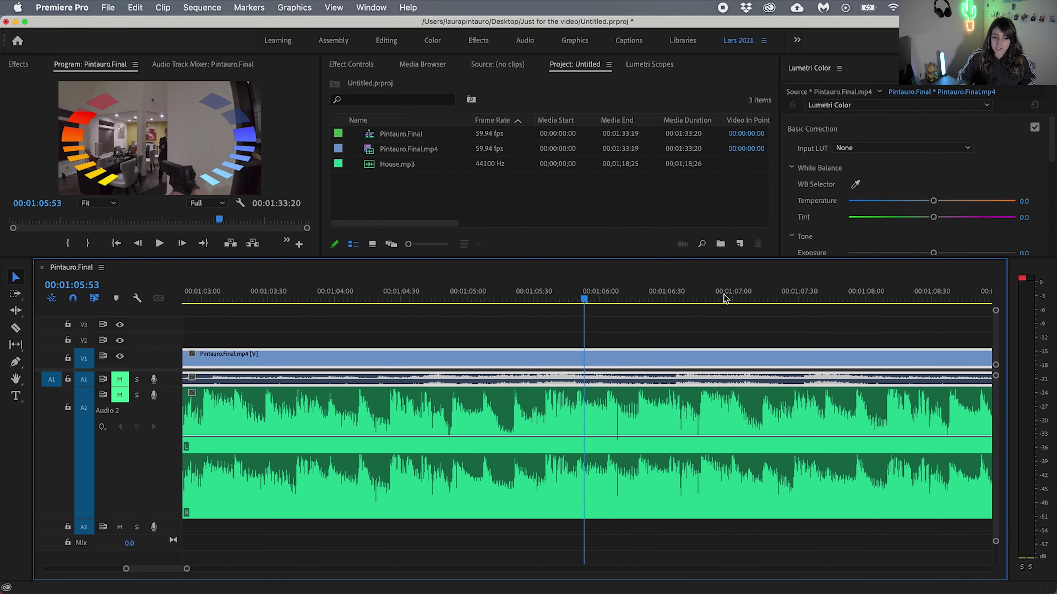
{"action": "left_click_drag", "start_coordinate": [161, 535], "coordinate": [165, 574]}
{"action": "left_click_drag", "start_coordinate": [170, 496], "coordinate": [170, 482]}
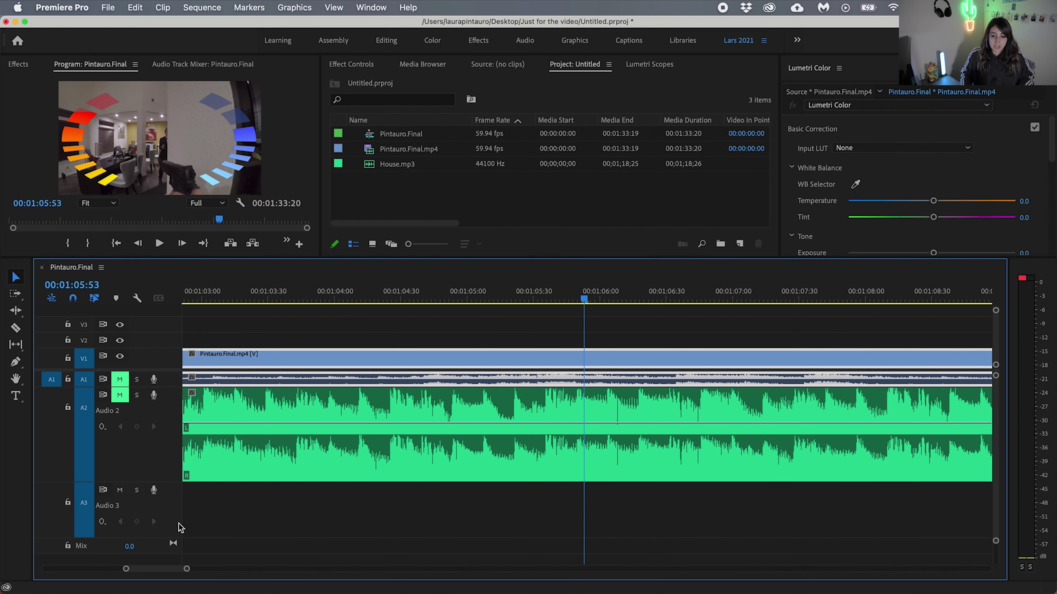
Unmute the Audio 2 track and play the music from about 00:00:57:41 towards the song's ending.
{"action": "key", "text": "minus"}
{"action": "key", "text": "minus"}
{"action": "key", "text": "minus"}
{"action": "left_click_drag", "start_coordinate": [769, 300], "coordinate": [444, 299]}
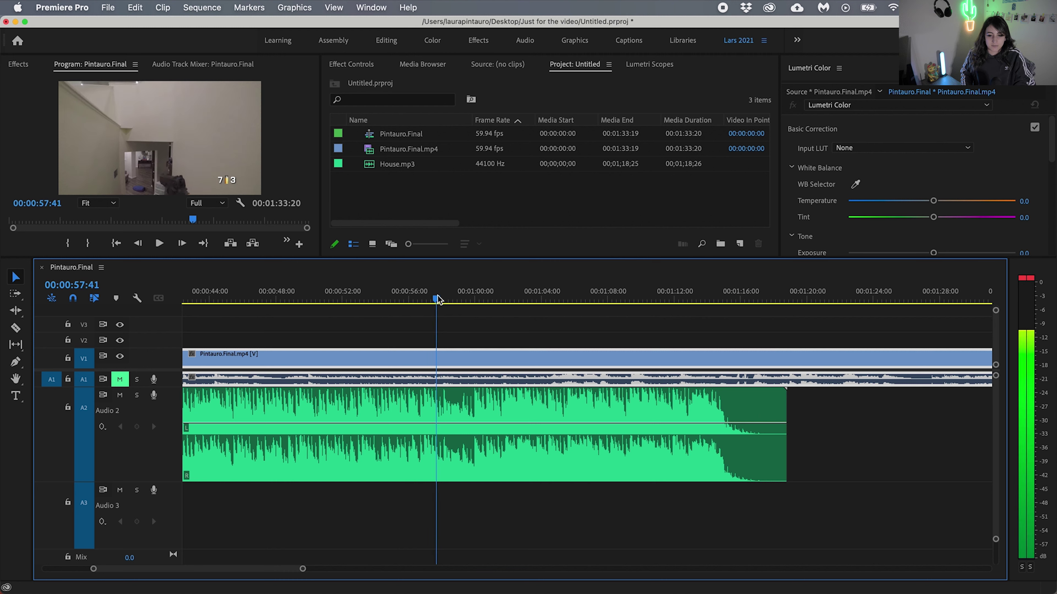
{"action": "key", "text": "space"}
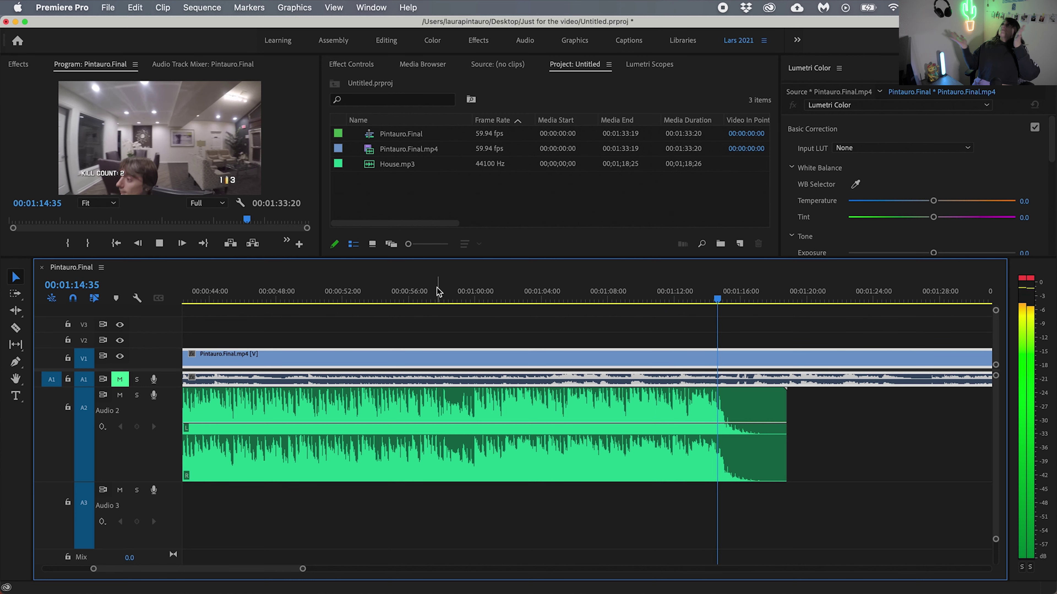
{"action": "key", "text": "space"}
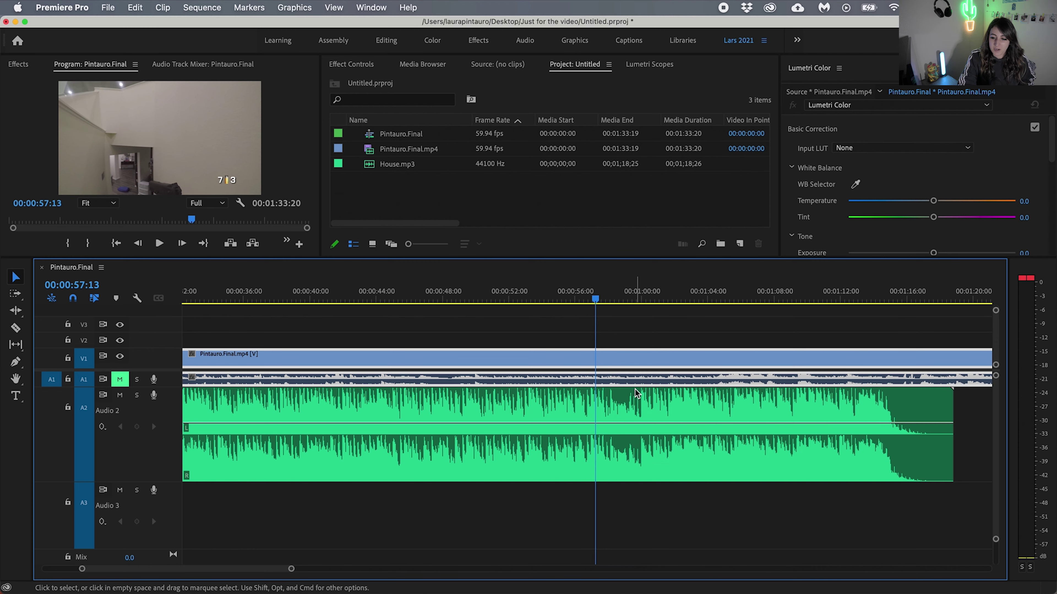
Play the music from 00:00:46:21 to listen for a suitable beat to cut on.
{"action": "key", "text": "minus"}
{"action": "key", "text": "equal"}
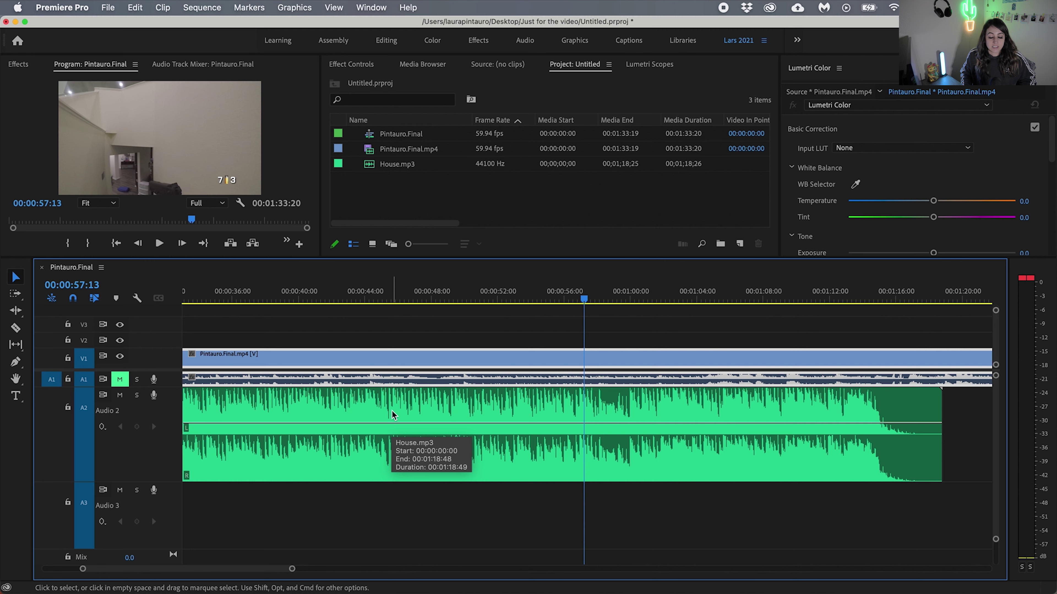
{"action": "left_click", "coordinate": [403, 300]}
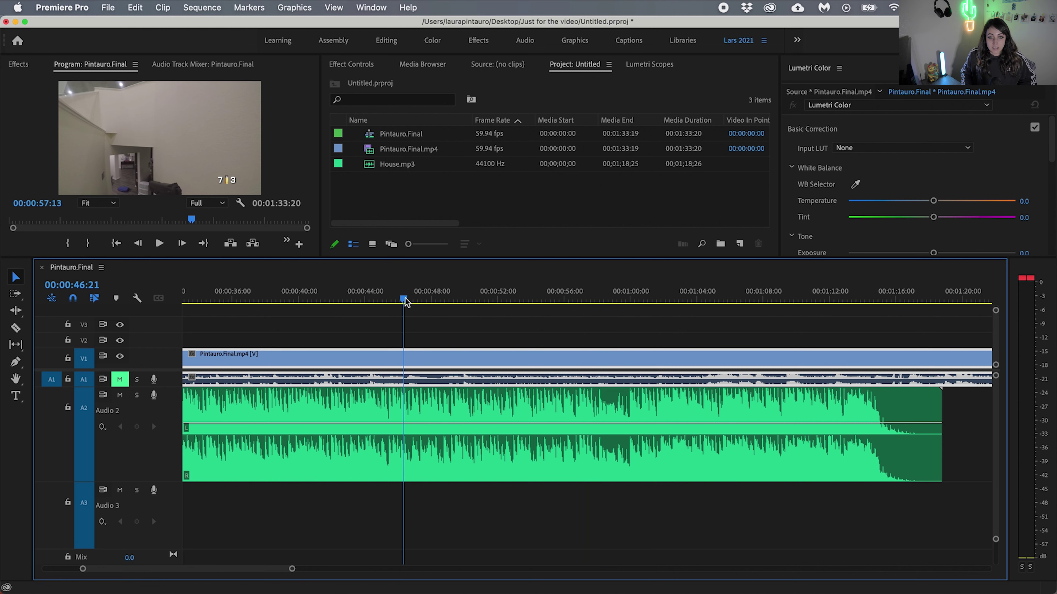
{"action": "key", "text": "space"}
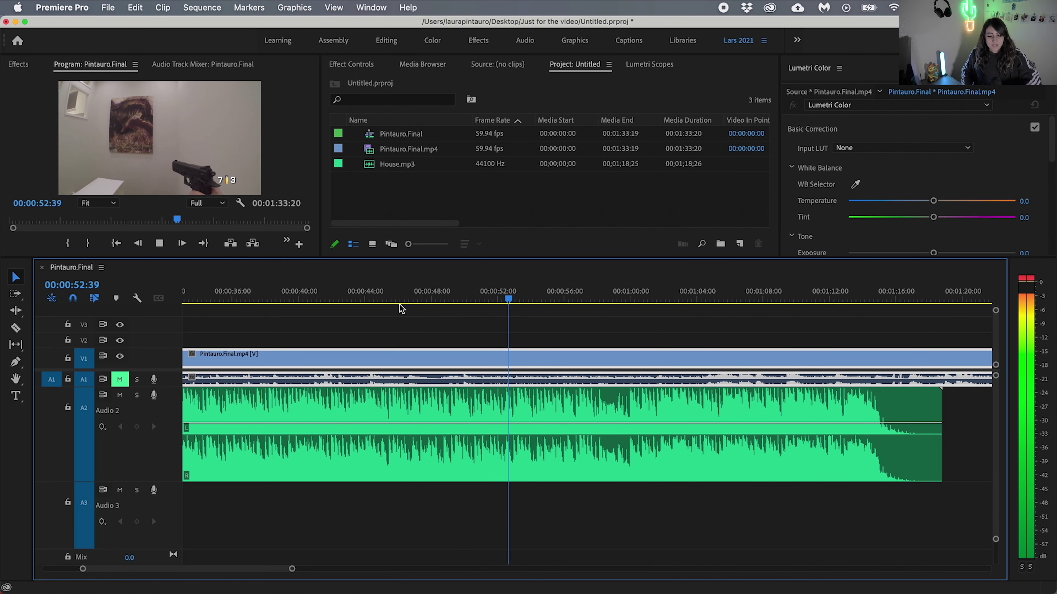
{"action": "key", "text": "space"}
{"action": "key", "text": "="}
{"action": "key", "text": "="}
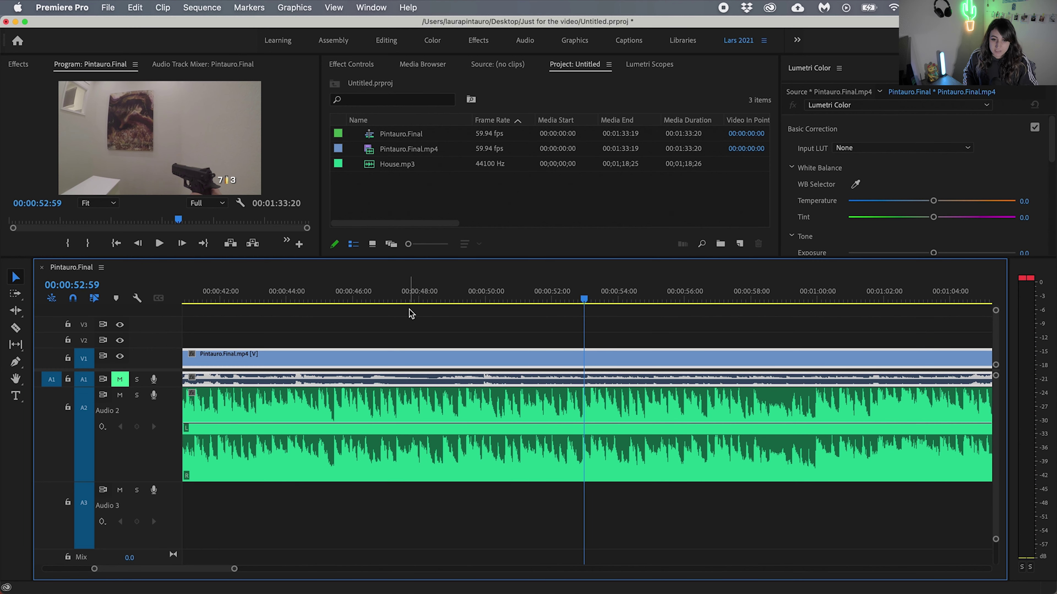
Replay the section before the beat and place the playhead on the beat at 00:00:52:28.
{"action": "left_click", "coordinate": [393, 293]}
{"action": "key", "text": "space"}
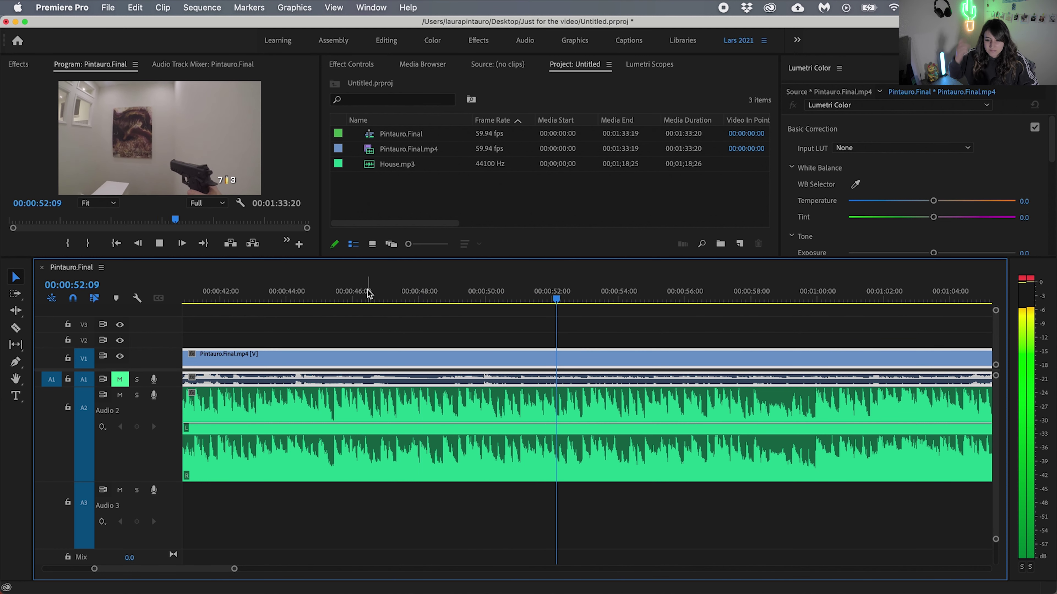
{"action": "key", "text": "space"}
{"action": "key", "text": "="}
{"action": "key", "text": "="}
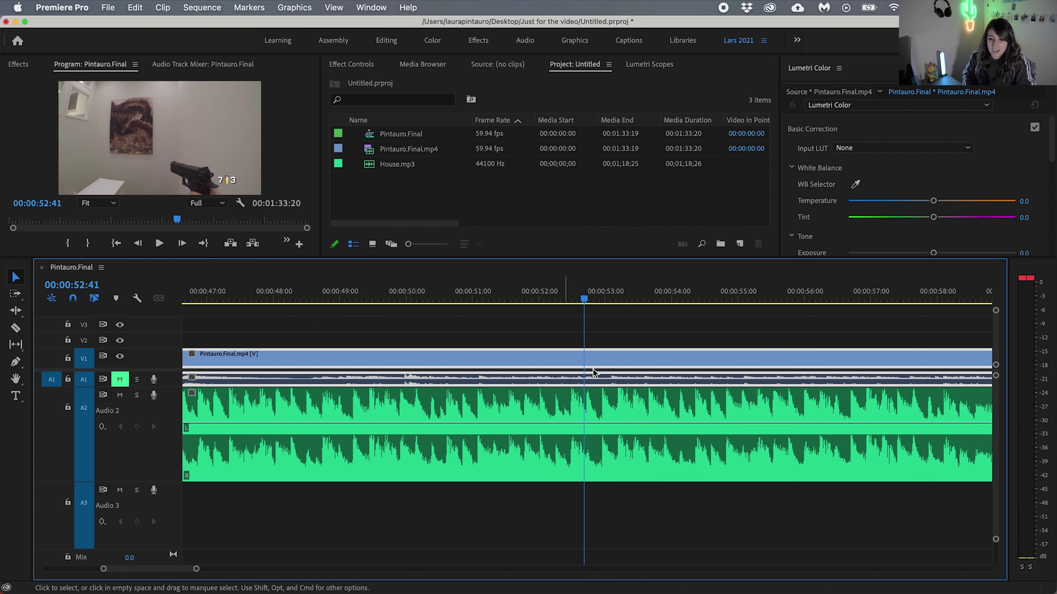
{"action": "left_click", "coordinate": [555, 299]}
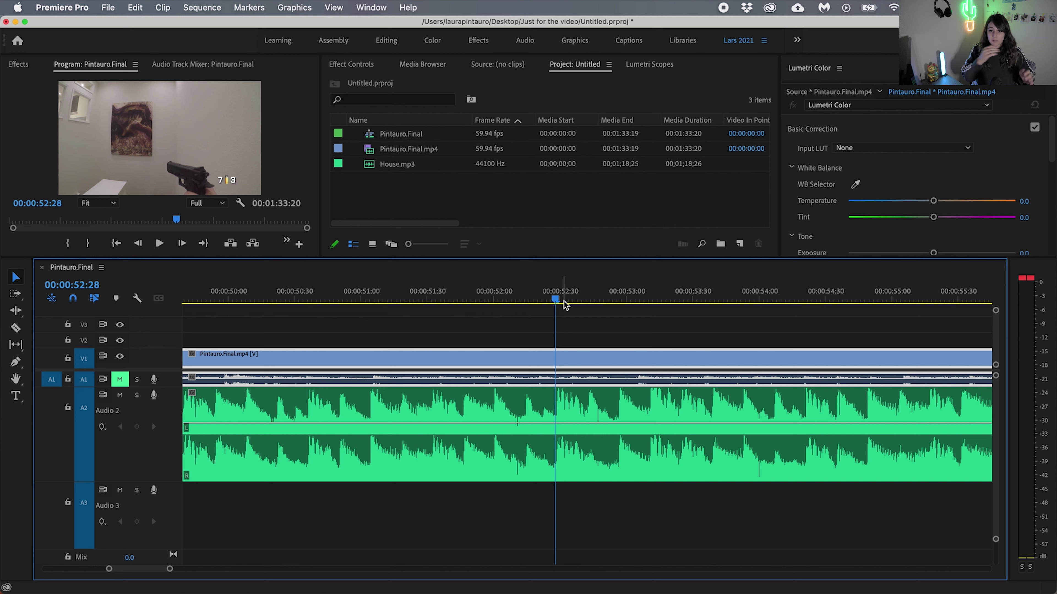
Split the House.mp3 clip on Audio 2 just after the beat at 00:00:52:28.
{"action": "key", "text": "minus"}
{"action": "key", "text": "minus"}
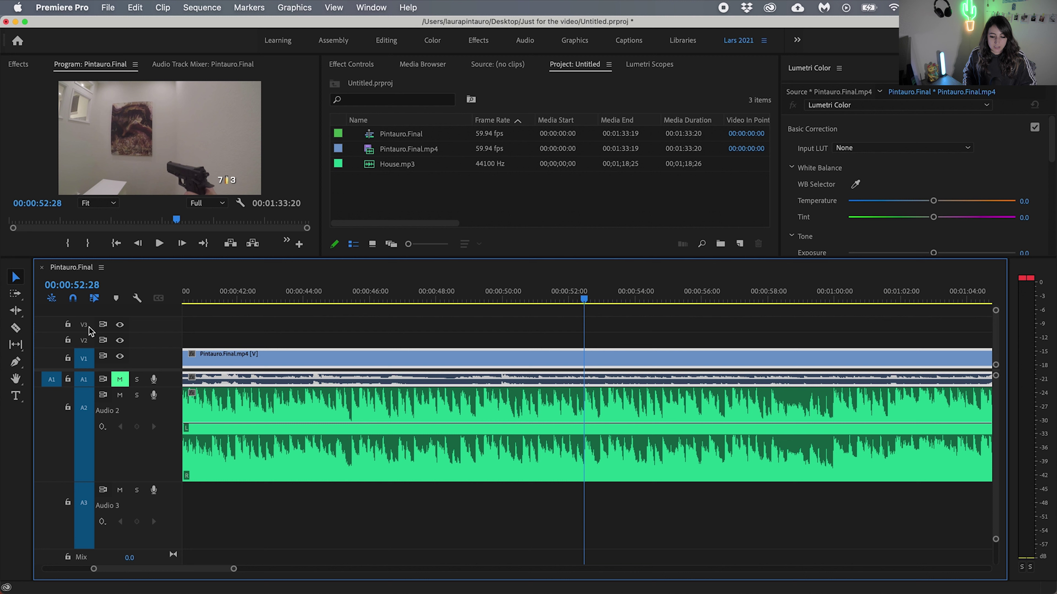
{"action": "key", "text": "c"}
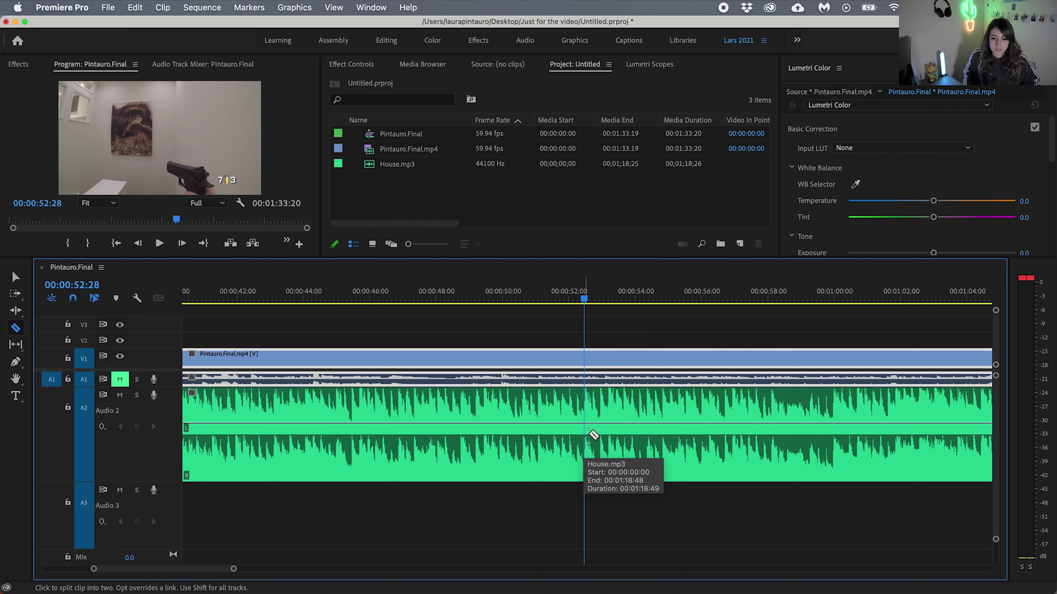
{"action": "left_click", "coordinate": [601, 436]}
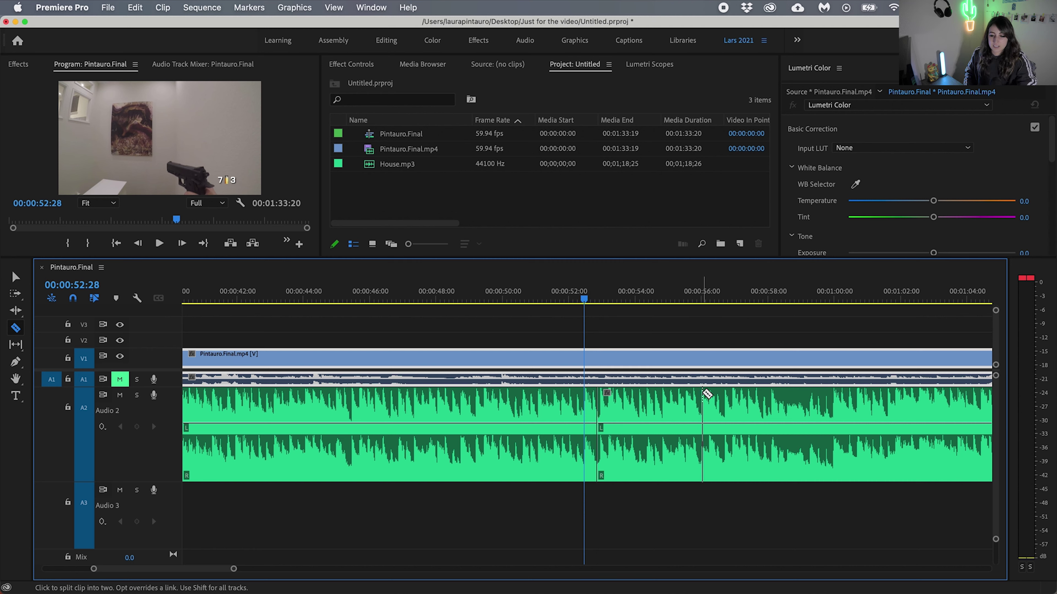
{"action": "key", "text": "equal"}
{"action": "key", "text": "equal"}
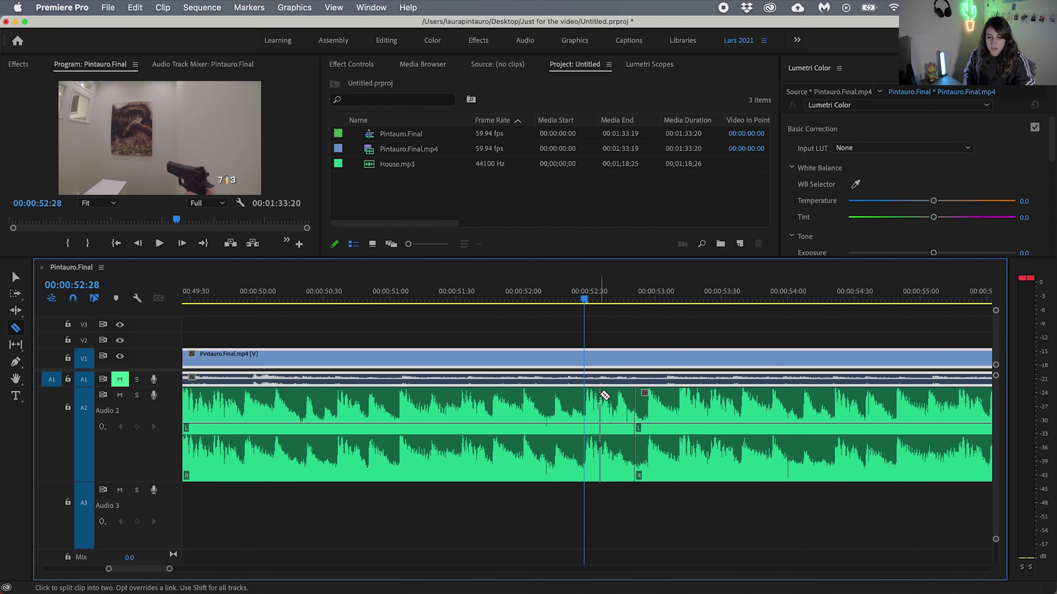
Play the music from 00:00:37:59 through the cut to listen for where the repeating phrase starts.
{"action": "key", "text": "minus"}
{"action": "key", "text": "minus"}
{"action": "left_click", "coordinate": [712, 300]}
{"action": "left_click_drag", "start_coordinate": [712, 300], "coordinate": [231, 302]}
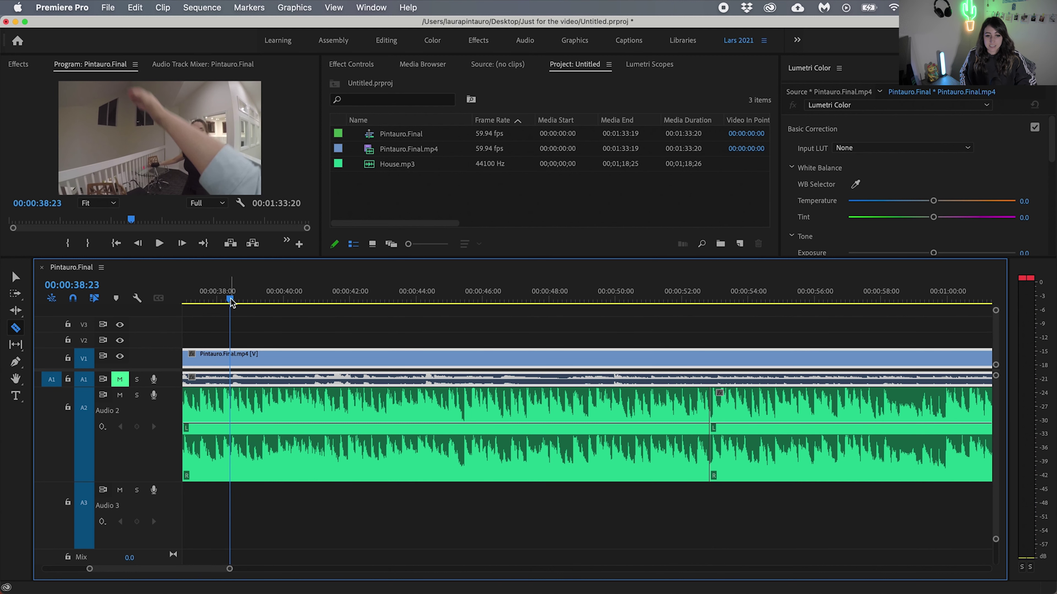
{"action": "left_click", "coordinate": [218, 298]}
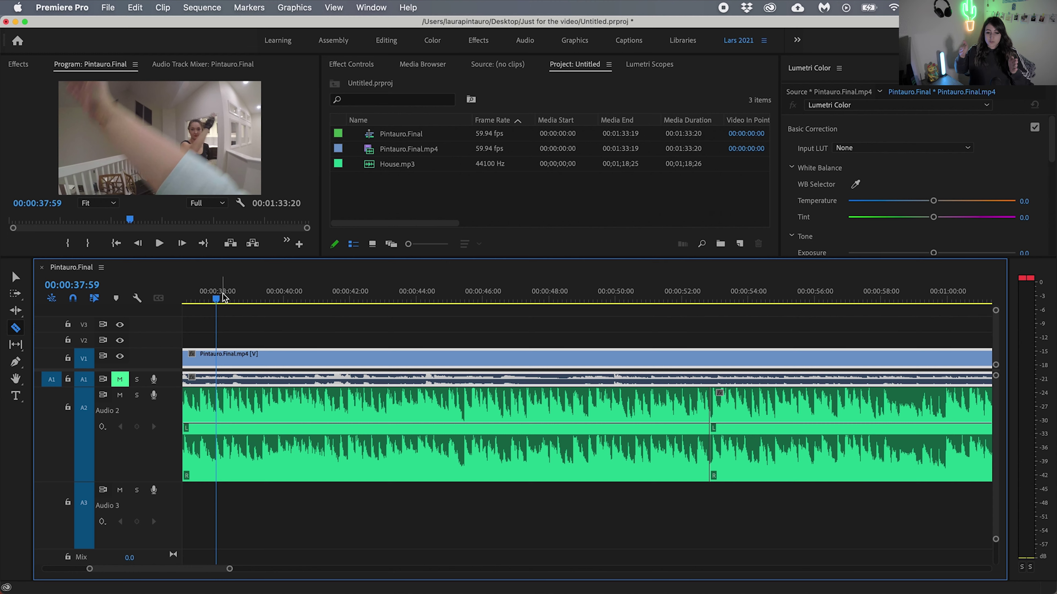
{"action": "key", "text": "space"}
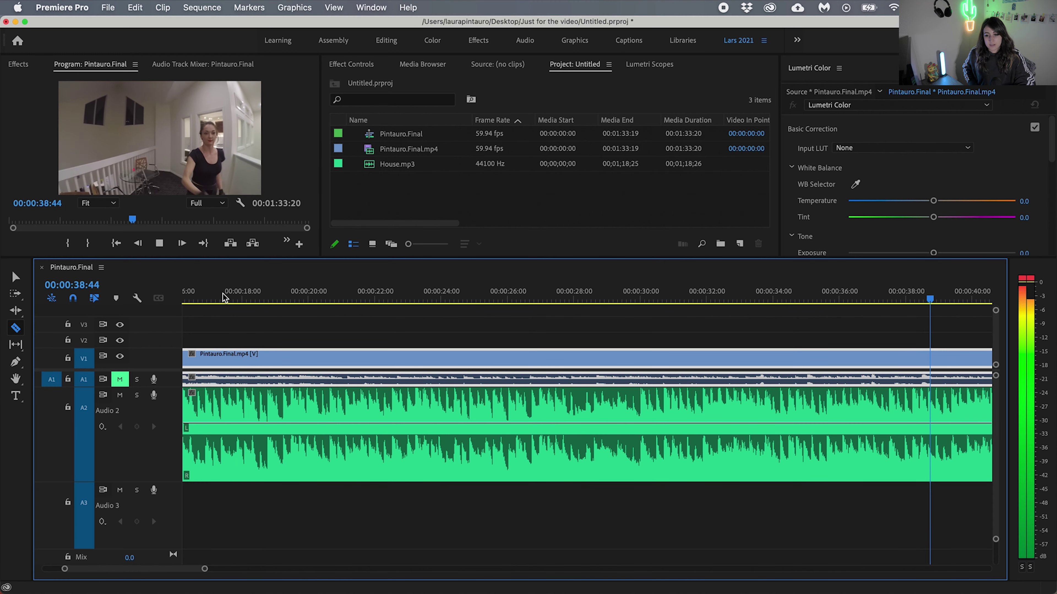
{"action": "key", "text": "minus"}
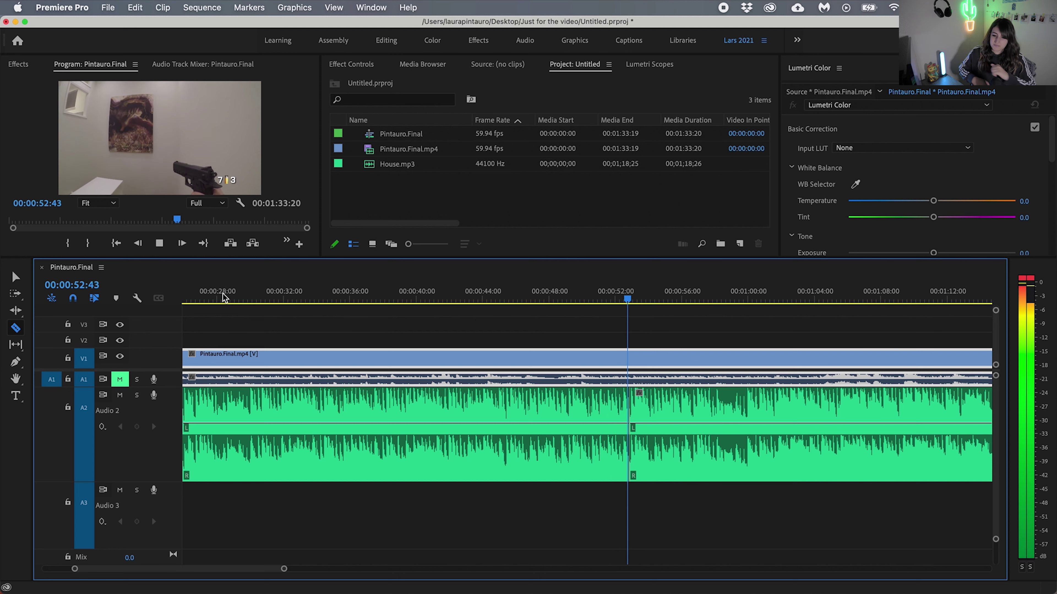
{"action": "key", "text": "space"}
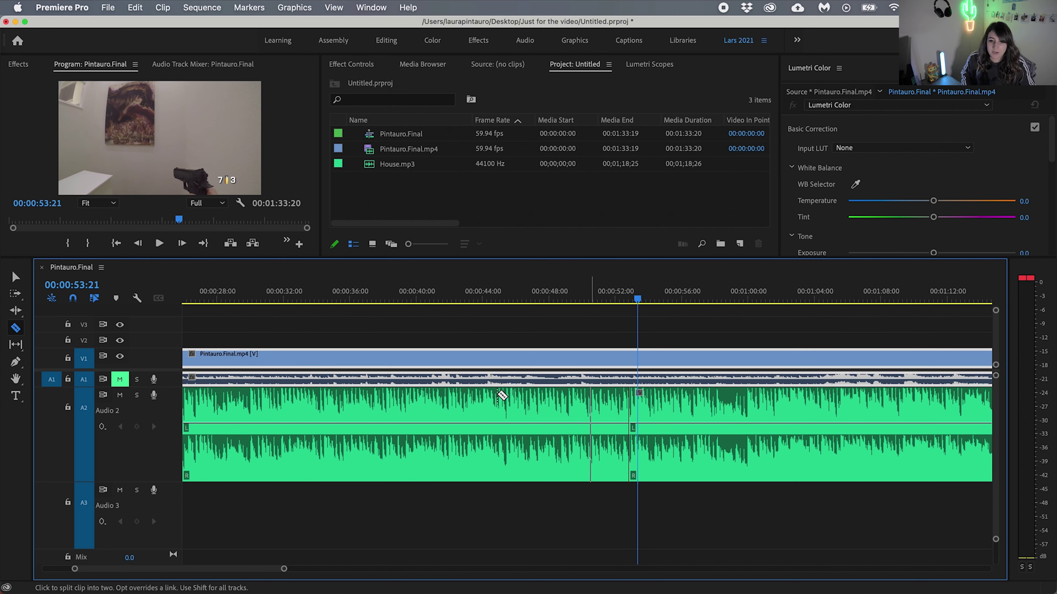
Replay the music from 00:00:45:20 to find the starting beat of the phrase before the cut.
{"action": "left_click", "coordinate": [506, 296]}
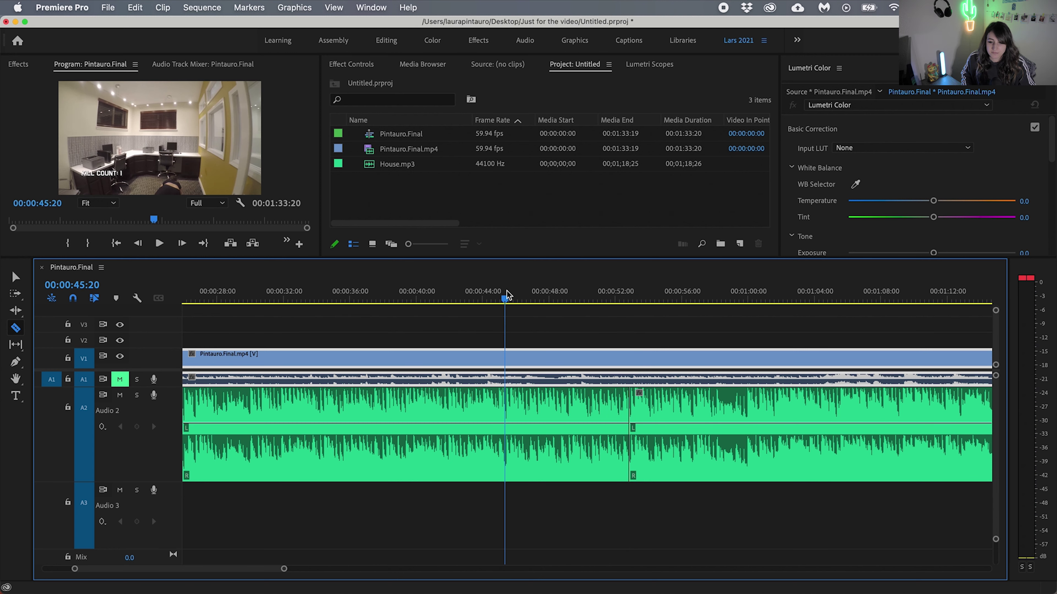
{"action": "key", "text": "space"}
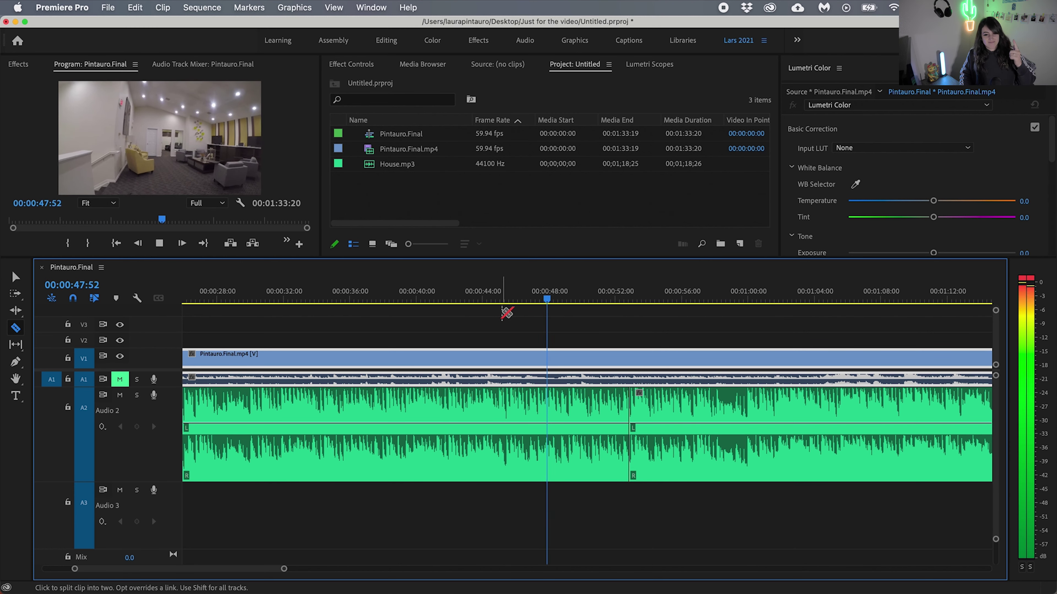
{"action": "key", "text": "space"}
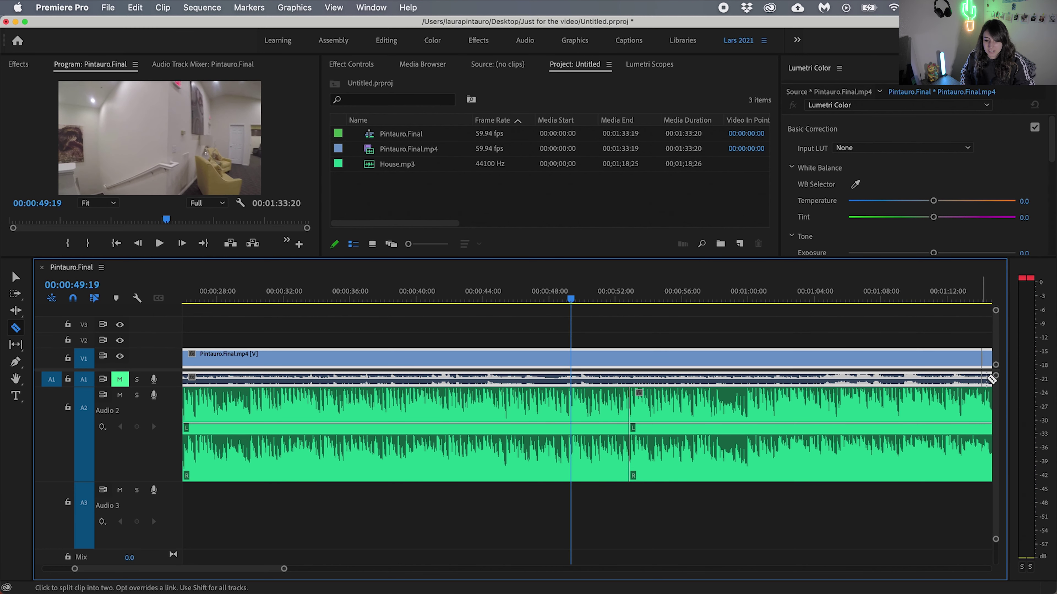
Place the playhead at 00:00:48:42 and split the House.mp3 clip on Audio 2 there.
{"action": "key", "text": "equal"}
{"action": "key", "text": "equal"}
{"action": "mouse_move", "coordinate": [530, 300]}
{"action": "left_mouse_down"}
{"action": "mouse_move", "coordinate": [562, 302]}
{"action": "mouse_move", "coordinate": [544, 299]}
{"action": "left_mouse_up"}
{"action": "left_click", "coordinate": [545, 447]}
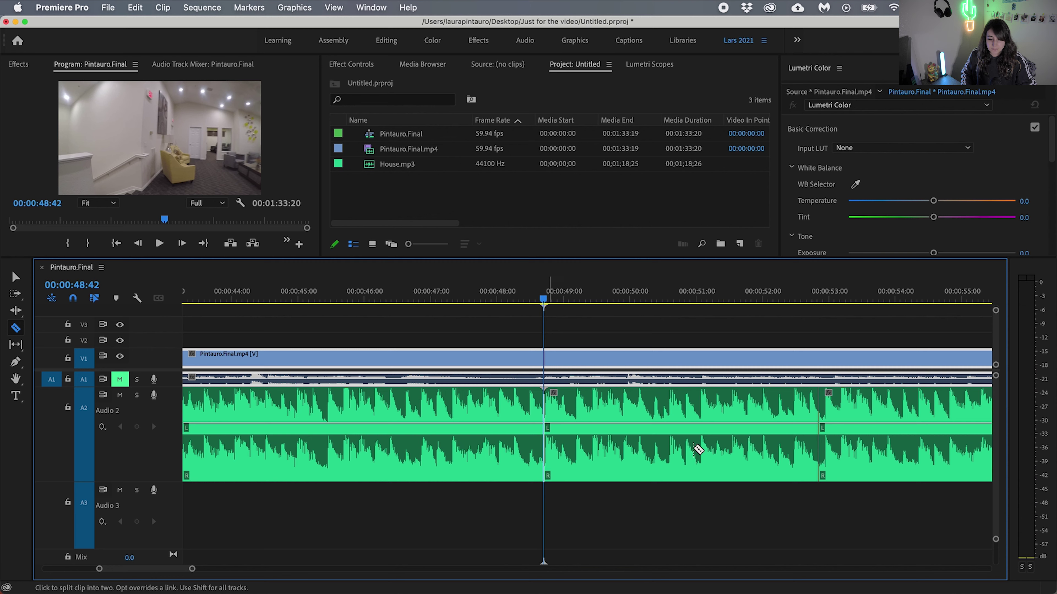
Duplicate the short music segment between the two cuts onto the Audio 3 track, directly below the original.
{"action": "key", "text": "minus"}
{"action": "key", "text": "minus"}
{"action": "key", "text": "equal"}
{"action": "key", "text": "v"}
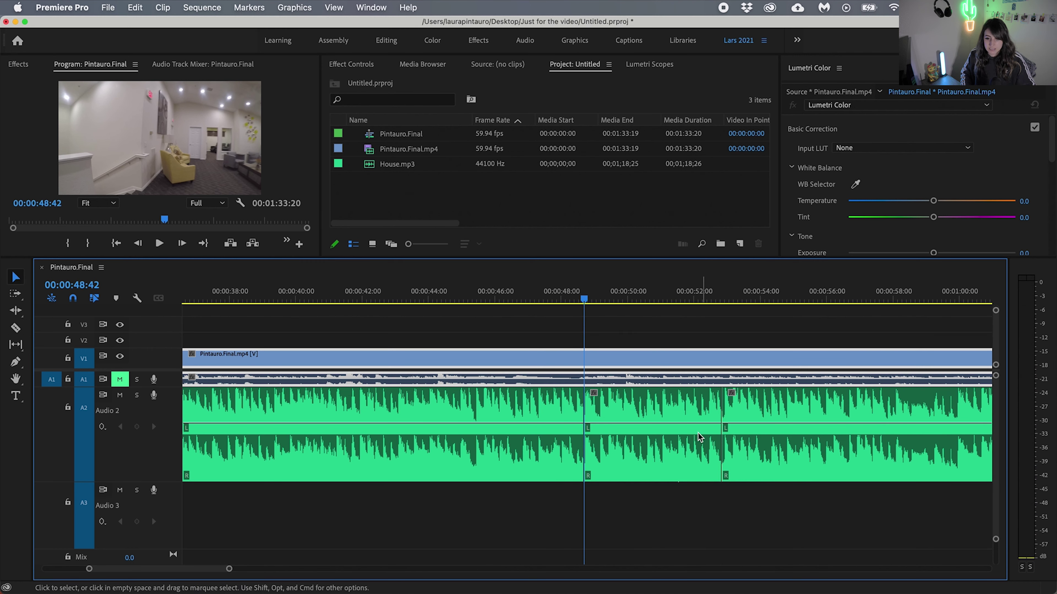
{"action": "left_click", "coordinate": [680, 440]}
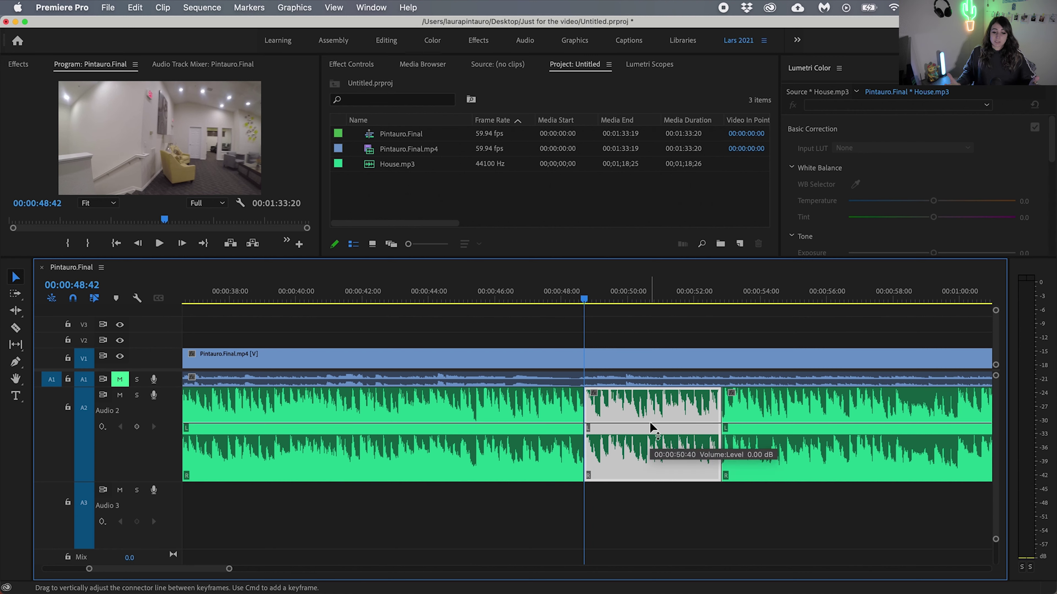
{"action": "key", "text": "minus"}
{"action": "key", "text": "minus"}
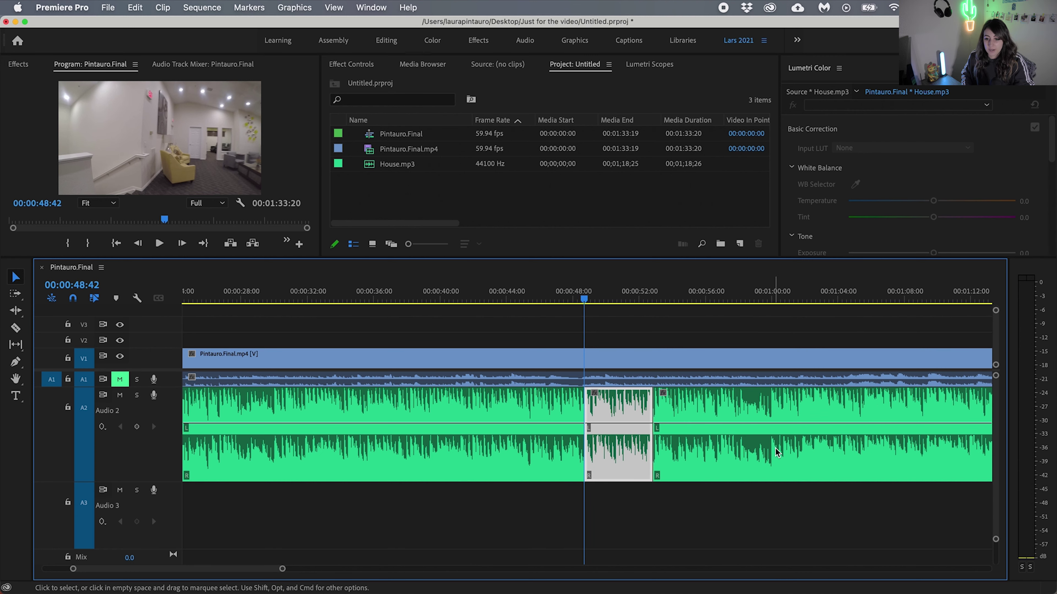
{"action": "key", "text": "equal"}
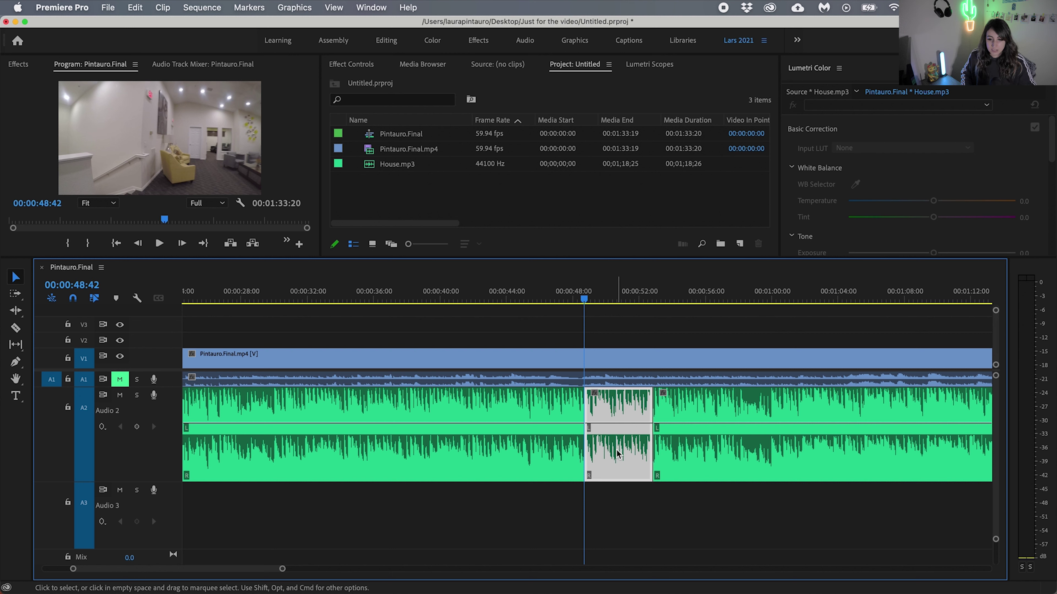
{"action": "left_click_drag", "start_coordinate": [616, 451], "coordinate": [616, 516]}
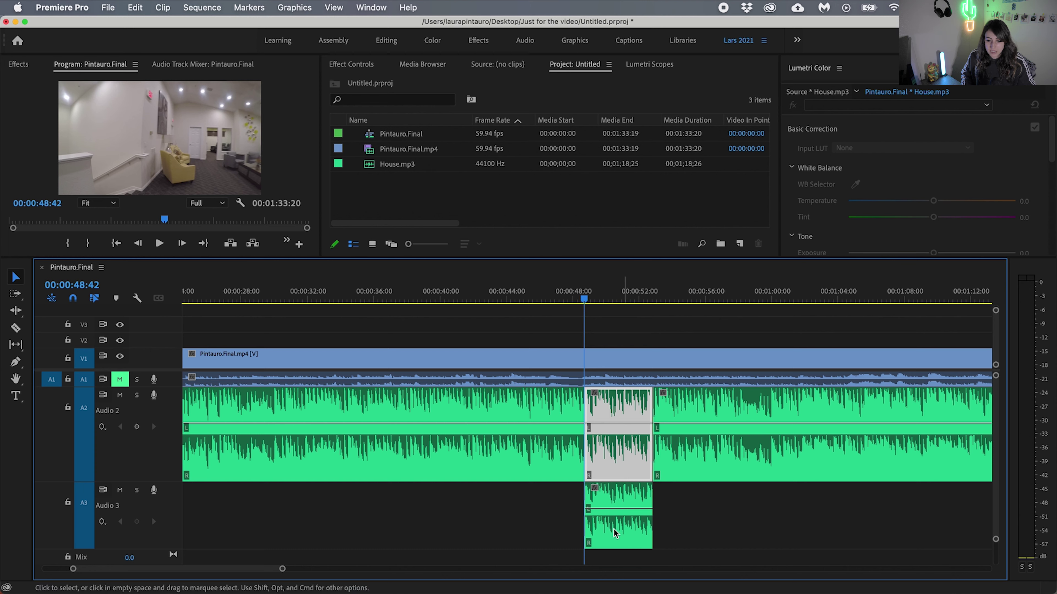
Move the song's final segment to about 00:01:04 and place the duplicated segment on Audio 3 right after the short segment's end.
{"action": "left_click", "coordinate": [692, 454]}
{"action": "left_click_drag", "start_coordinate": [694, 453], "coordinate": [884, 466]}
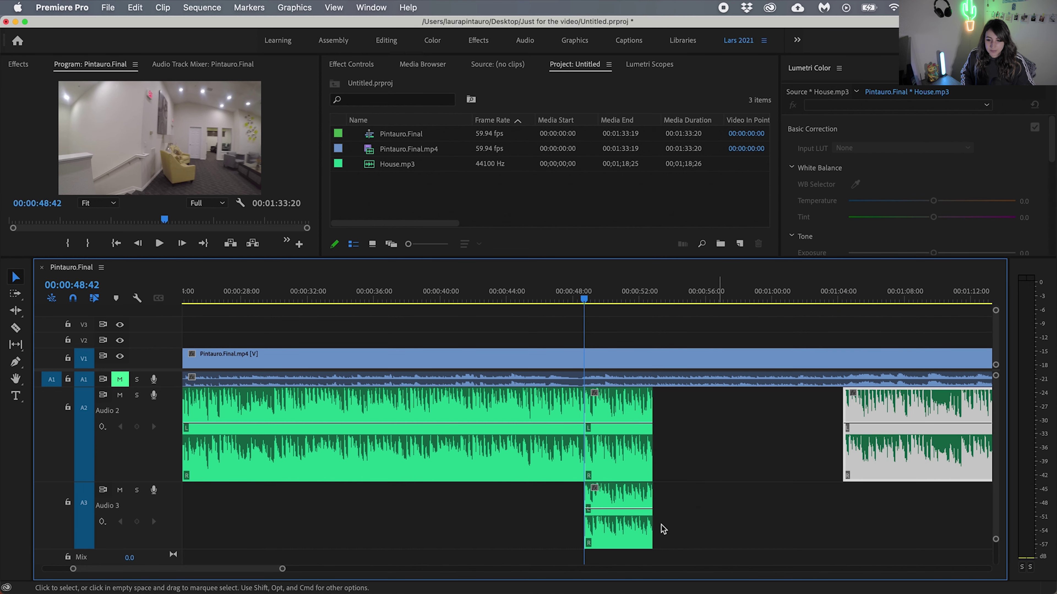
{"action": "left_click_drag", "start_coordinate": [633, 499], "coordinate": [703, 501]}
{"action": "left_click", "coordinate": [662, 291]}
{"action": "key", "text": "="}
{"action": "key", "text": "="}
{"action": "key", "text": "="}
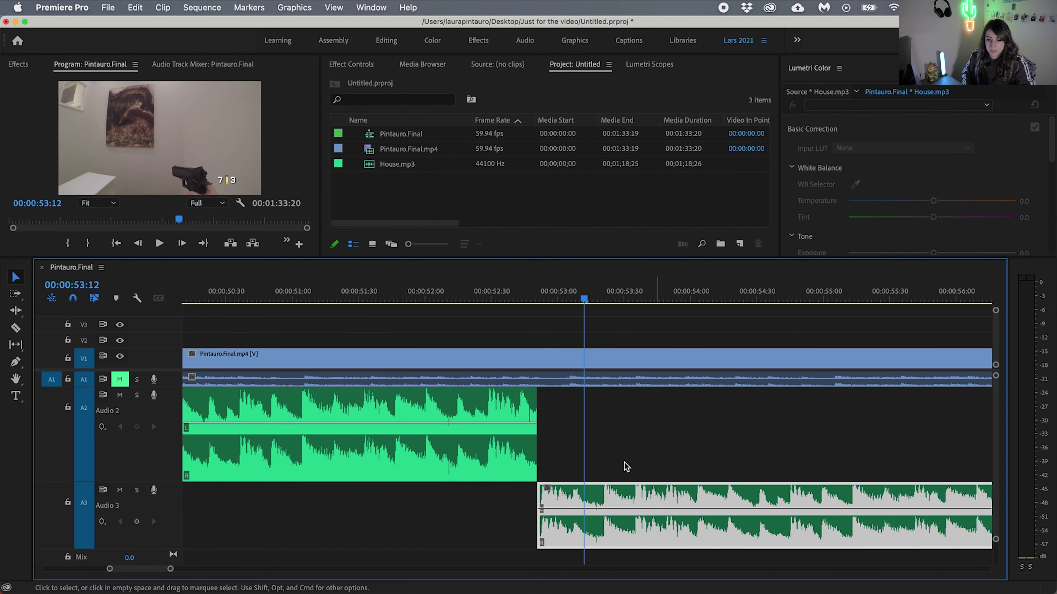
{"action": "mouse_move", "coordinate": [645, 498]}
{"action": "left_mouse_down"}
{"action": "mouse_move", "coordinate": [620, 499]}
{"action": "mouse_move", "coordinate": [645, 499]}
{"action": "left_mouse_up"}
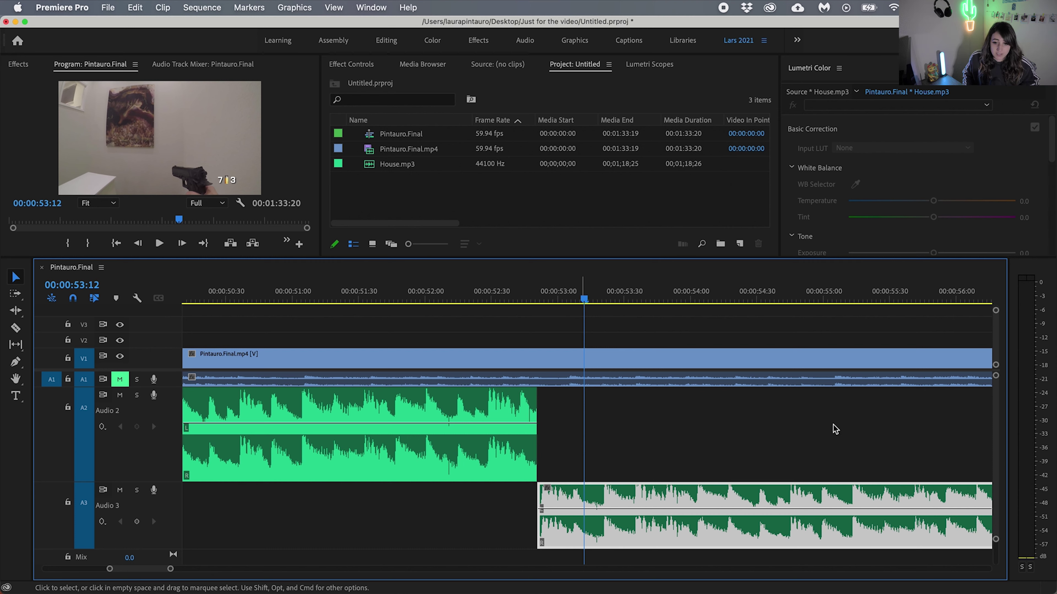
Shift the duplicated segment earlier on Audio 3 so its opening beat lines up with the matching Audio 2 beat near 00:00:52:29.
{"action": "left_click_drag", "start_coordinate": [780, 498], "coordinate": [722, 502]}
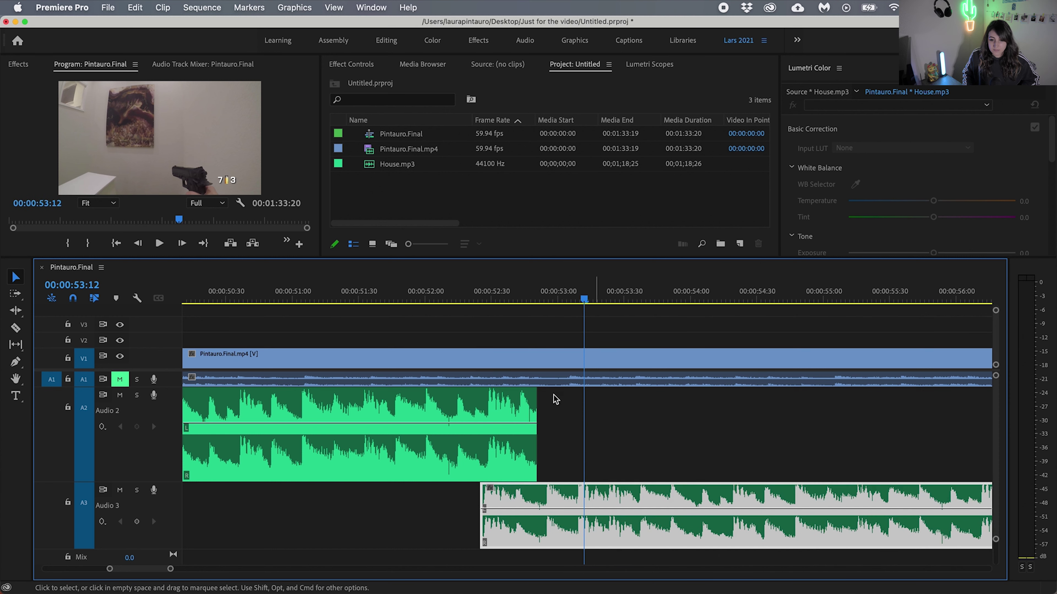
{"action": "left_click", "coordinate": [490, 298]}
{"action": "key", "text": "="}
{"action": "left_click_drag", "start_coordinate": [654, 502], "coordinate": [670, 501]}
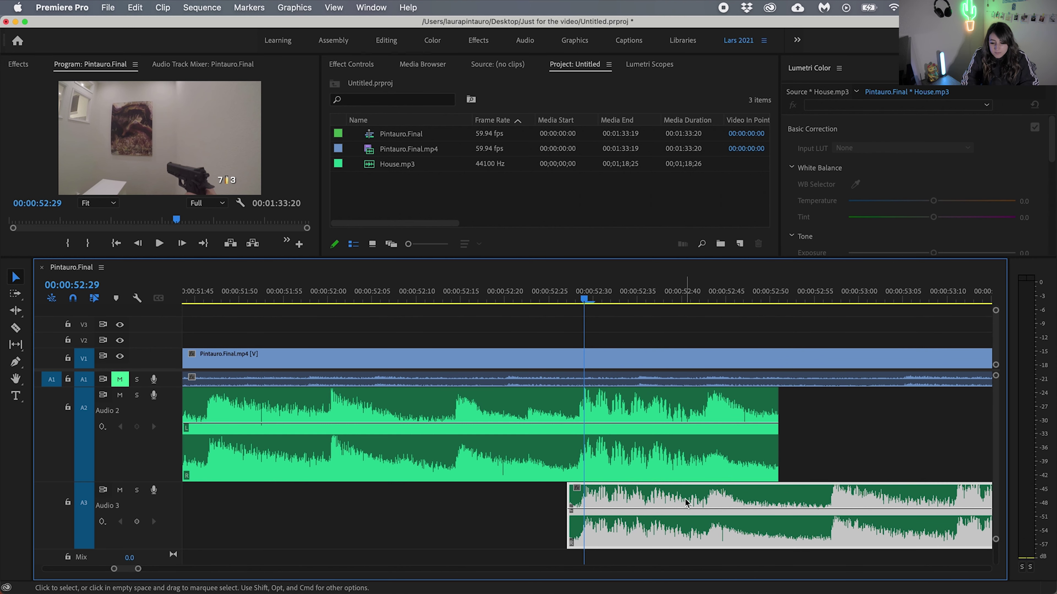
{"action": "key", "text": "alt+Left"}
{"action": "key", "text": "alt+Right"}
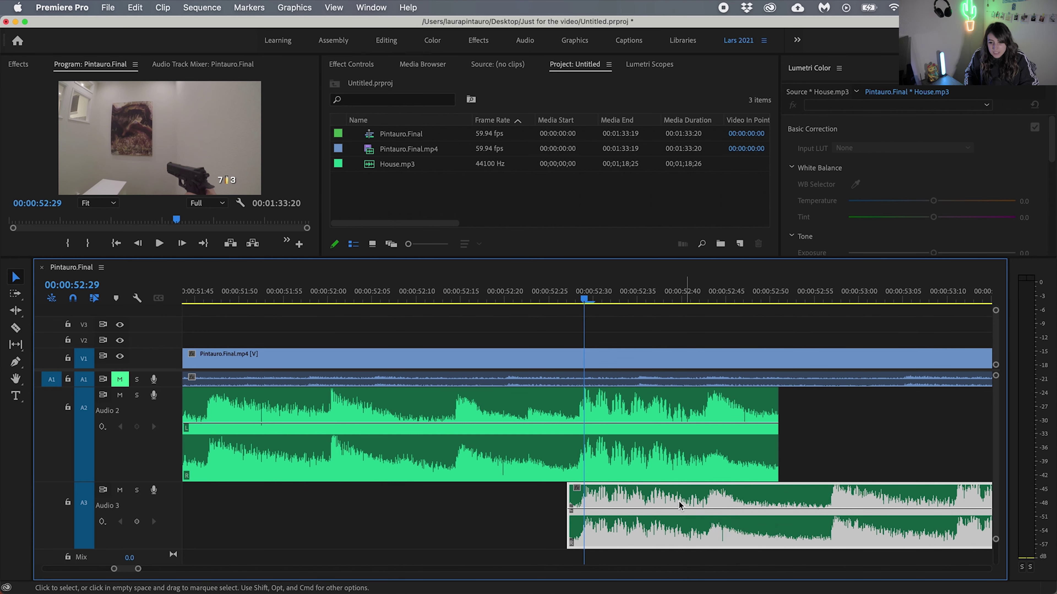
Play across the overlap between the Audio 2 music and the duplicated segment to check the transition.
{"action": "left_click", "coordinate": [444, 297]}
{"action": "key", "text": "minus"}
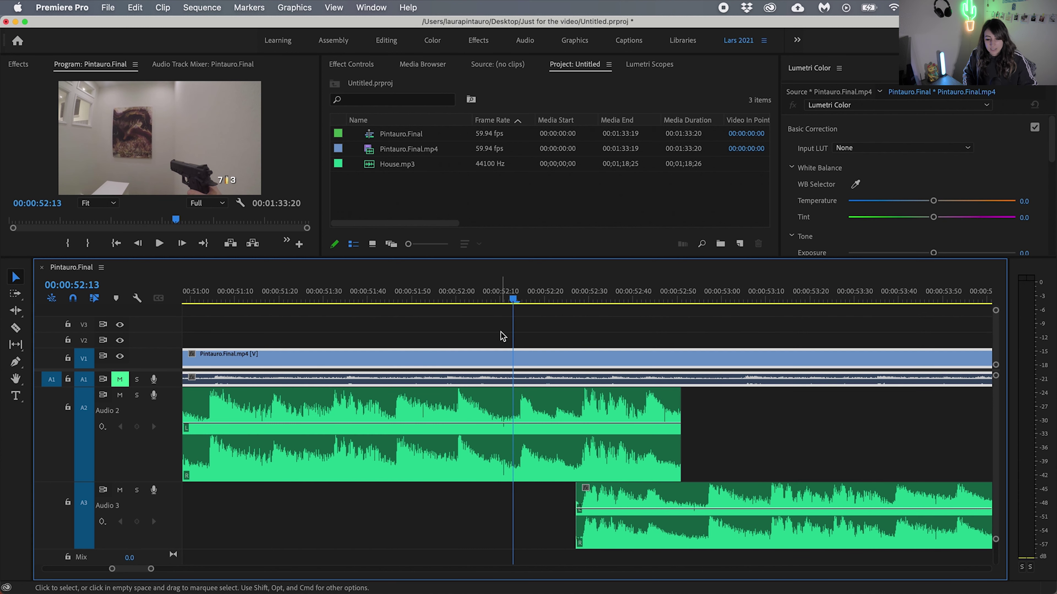
{"action": "key", "text": "space"}
{"action": "left_click", "coordinate": [337, 300]}
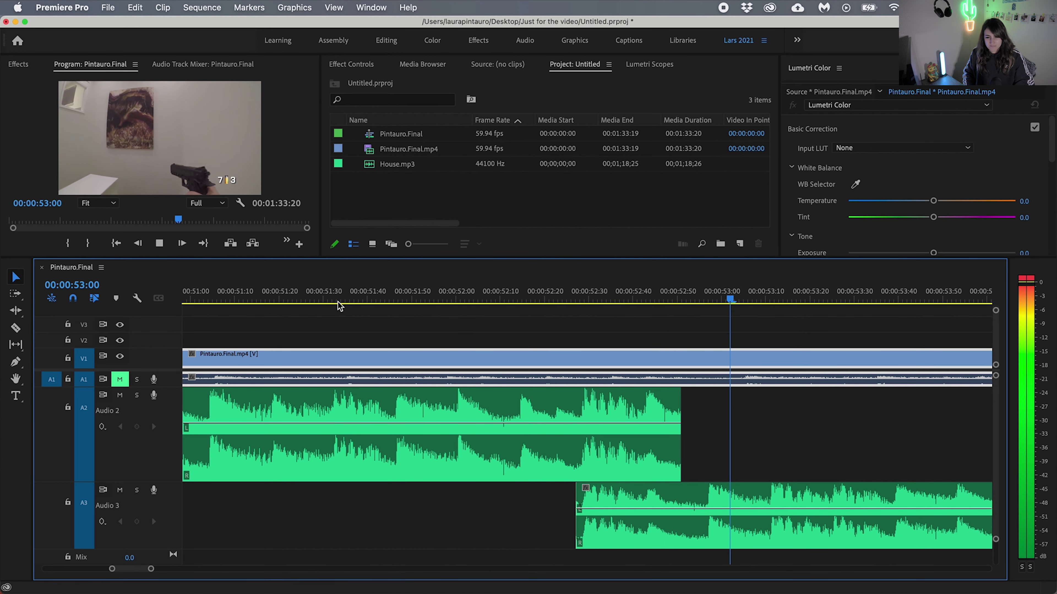
{"action": "key", "text": "minus"}
{"action": "key", "text": "minus"}
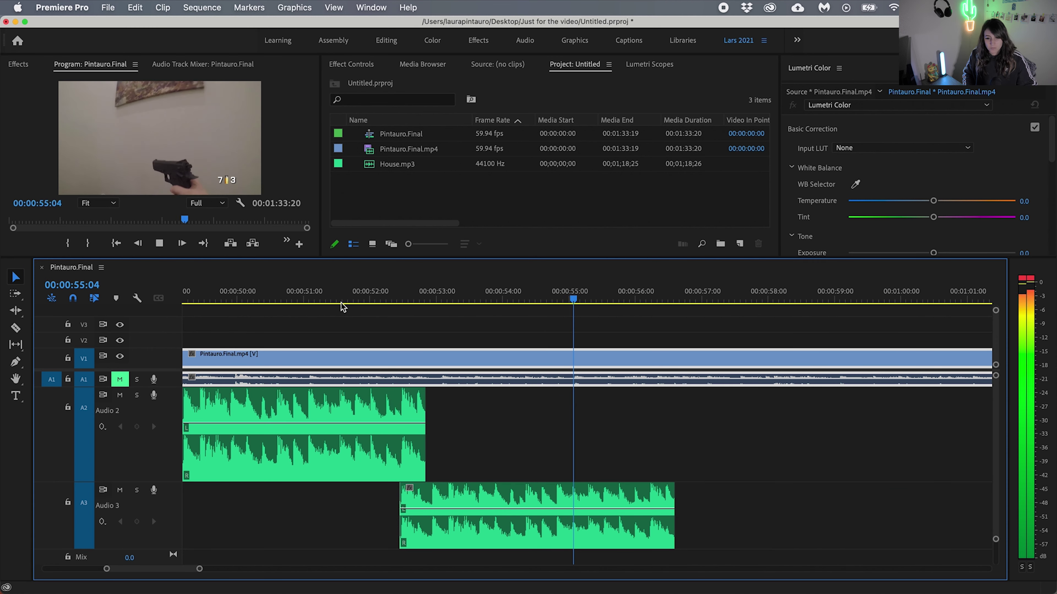
{"action": "key", "text": "space"}
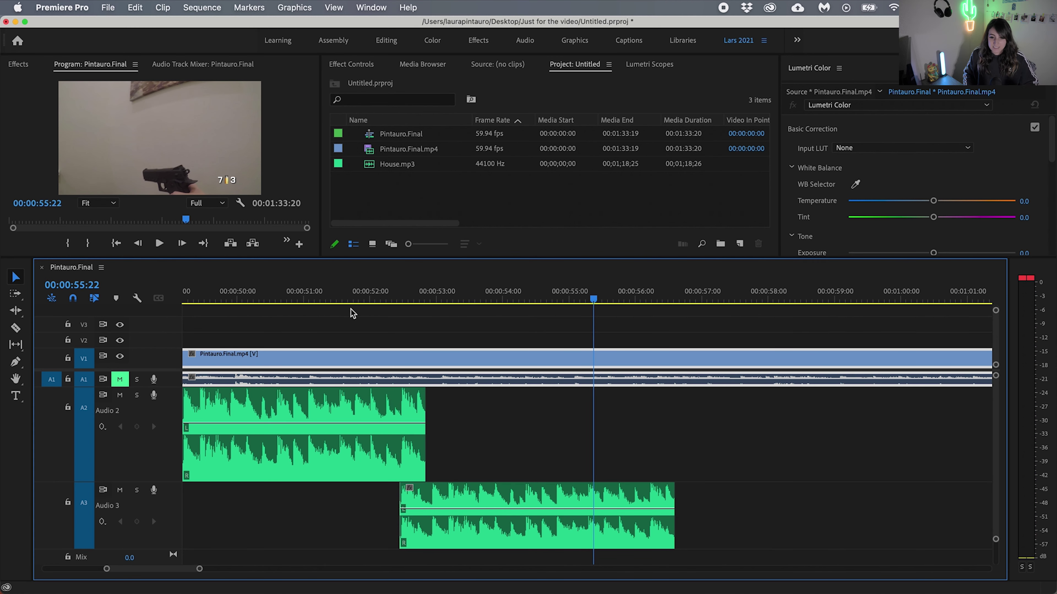
Replay the transition from 00:00:50:09 through the duplicated segment.
{"action": "left_click", "coordinate": [248, 300]}
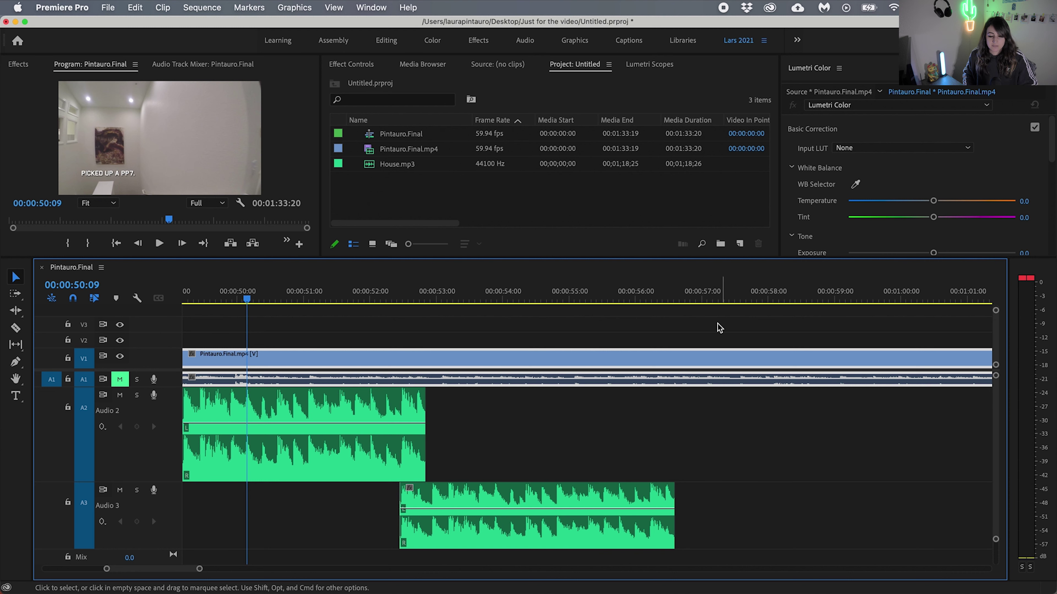
{"action": "key", "text": "space"}
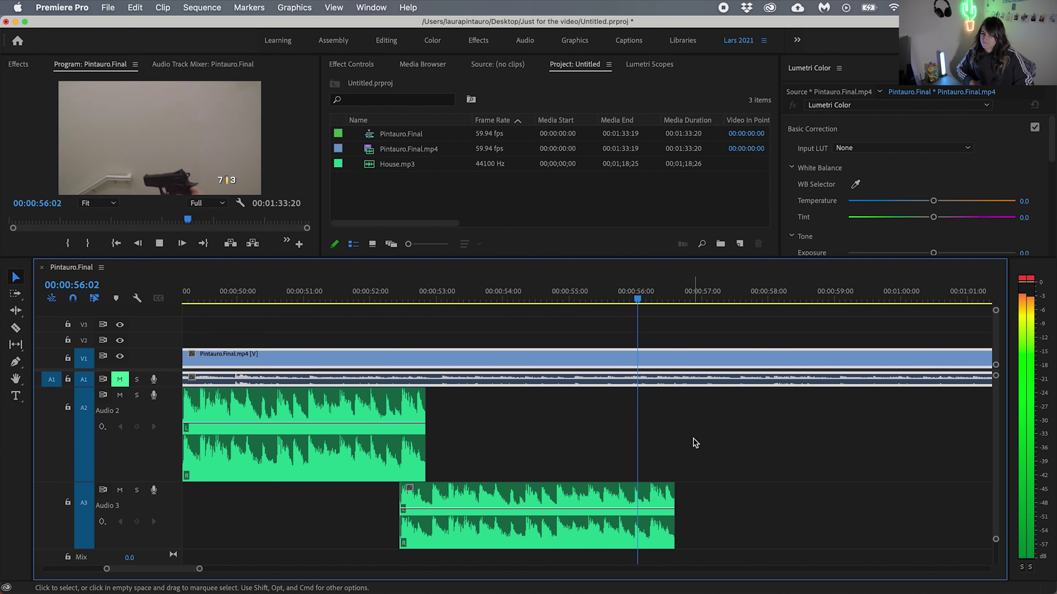
{"action": "key", "text": "space"}
Move the song's final segment later so its fade-out falls around the video's end, and place the playhead at 00:01:33:06.
{"action": "key", "text": "minus"}
{"action": "key", "text": "minus"}
{"action": "key", "text": "minus"}
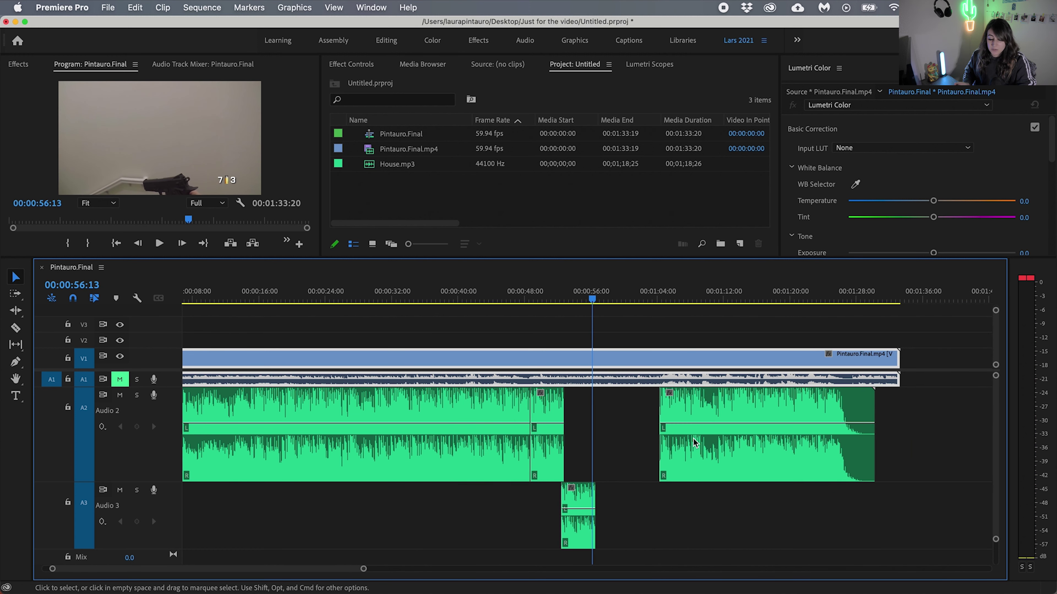
{"action": "key", "text": "equal"}
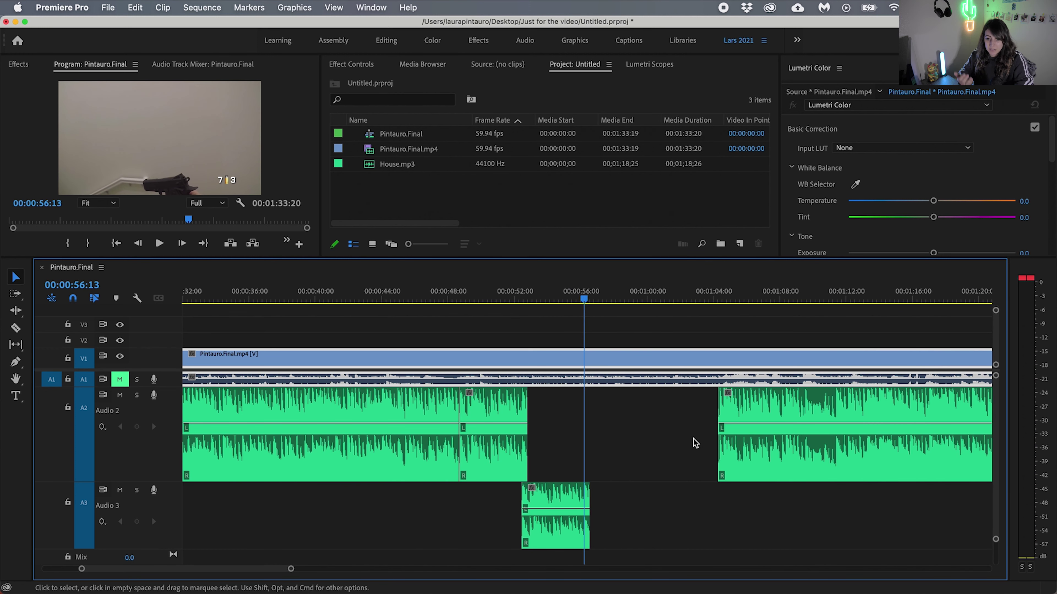
{"action": "key", "text": "equal"}
{"action": "key", "text": "minus"}
{"action": "key", "text": "minus"}
{"action": "left_click_drag", "start_coordinate": [748, 449], "coordinate": [849, 464]}
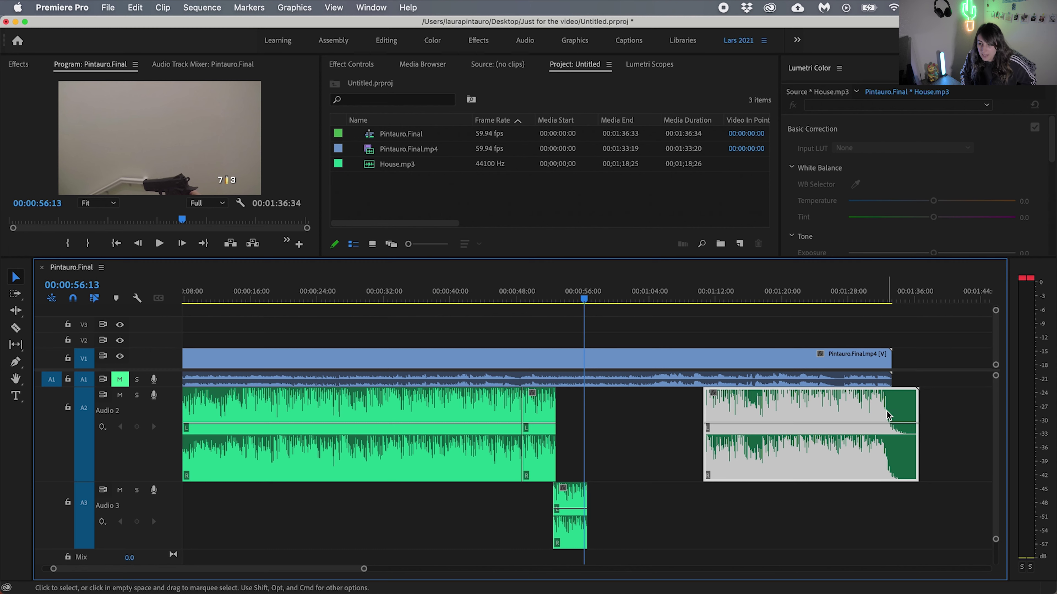
{"action": "left_click", "coordinate": [890, 311]}
{"action": "key", "text": "="}
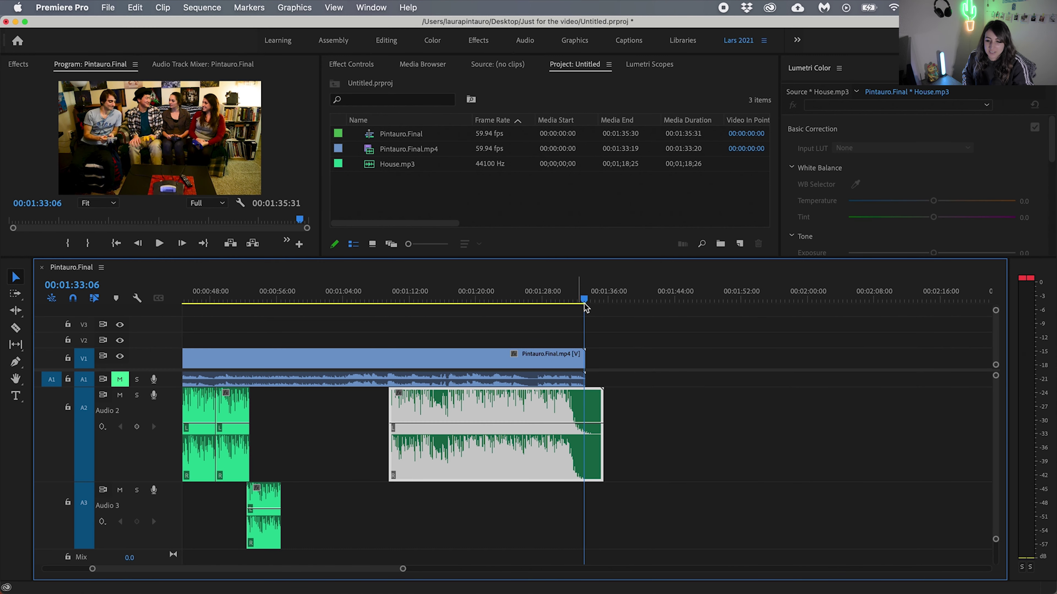
{"action": "key", "text": "="}
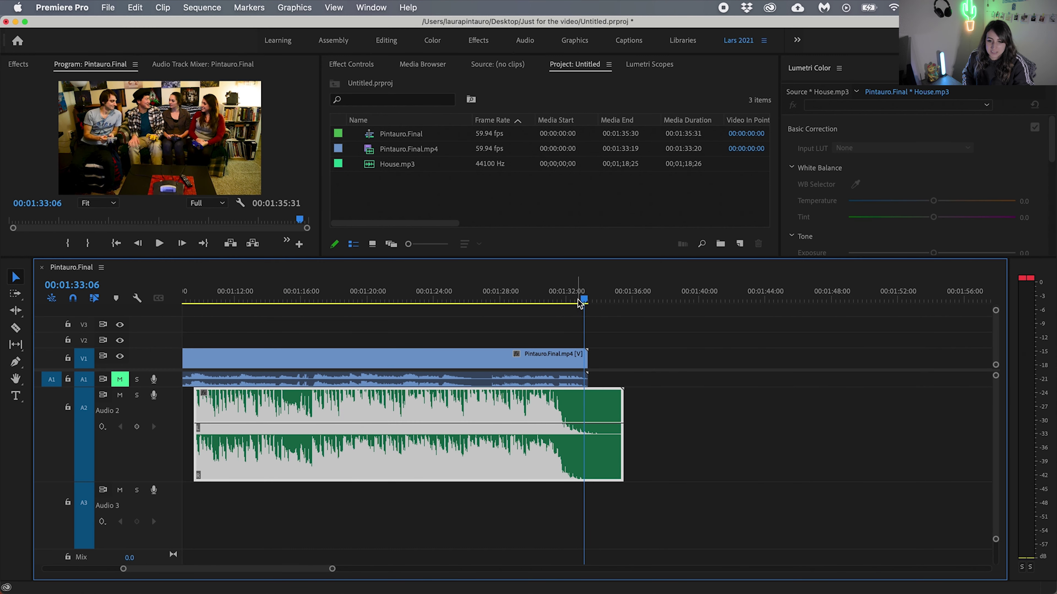
Play the music's fade-out from 00:01:30:51 past the end of the video to check how it finishes.
{"action": "left_click", "coordinate": [569, 301]}
{"action": "key", "text": "j"}
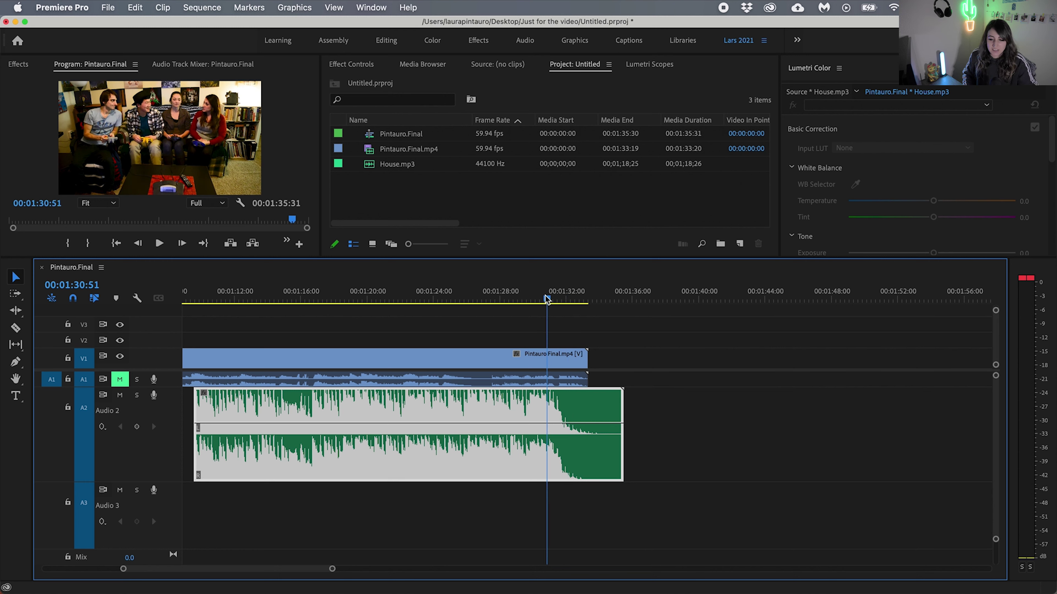
{"action": "key", "text": "space"}
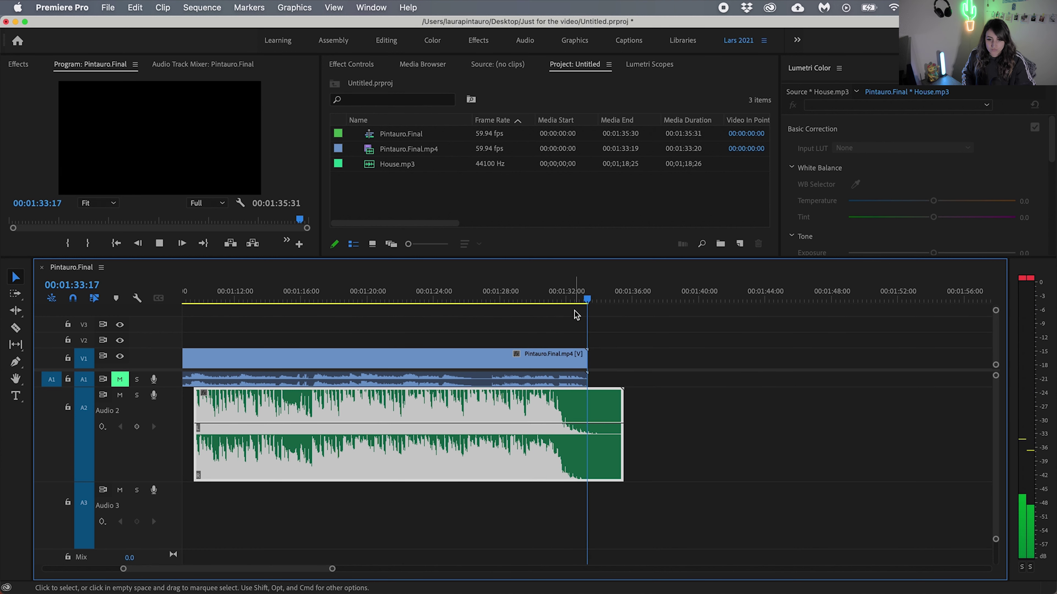
{"action": "key", "text": "space"}
{"action": "key", "text": "minus"}
{"action": "key", "text": "minus"}
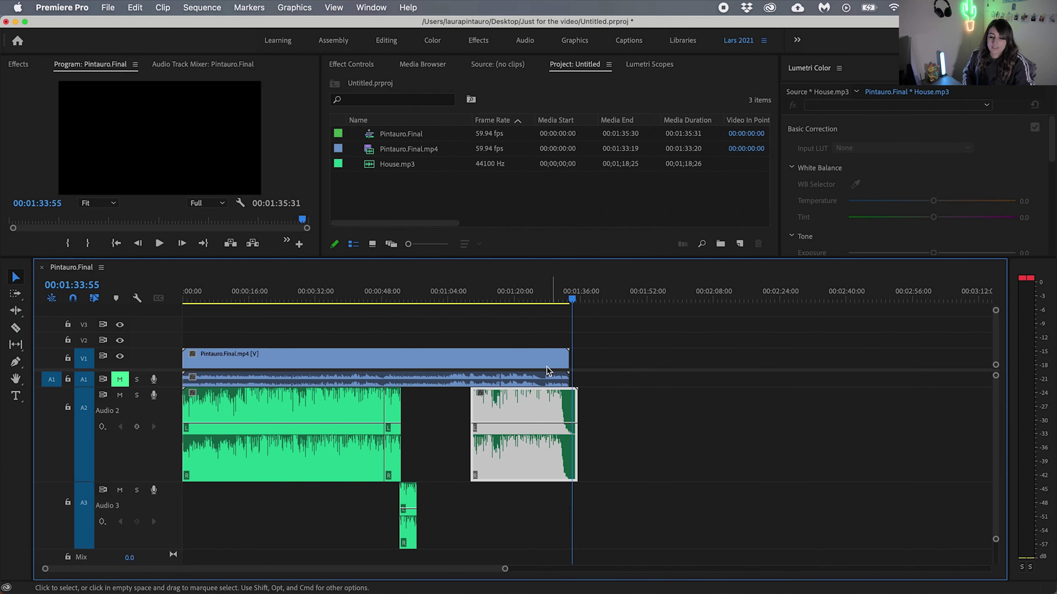
{"action": "left_click", "coordinate": [631, 439]}
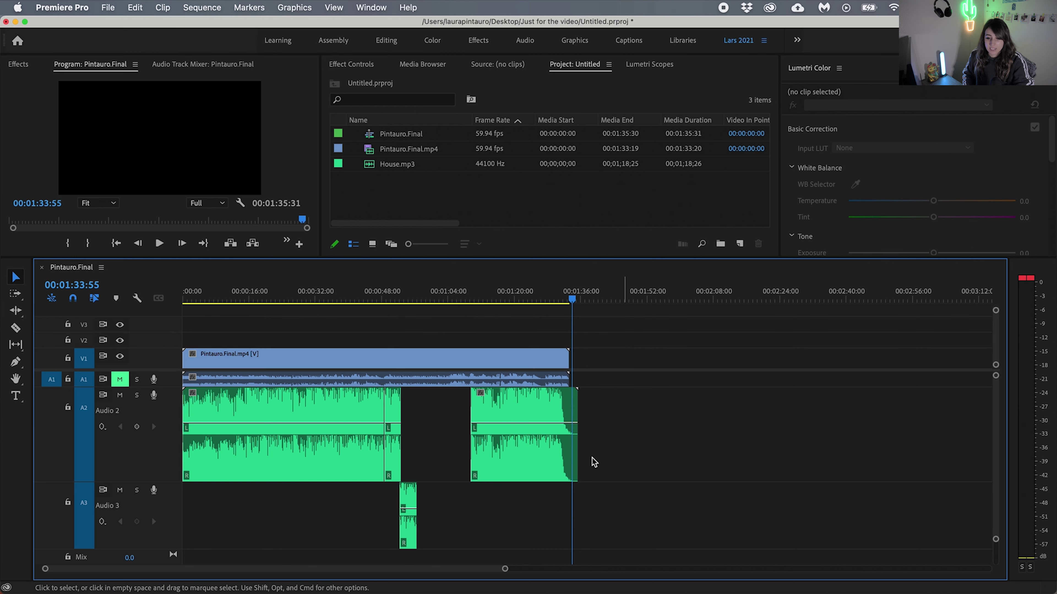
Place the playhead at 00:00:52:27, where the duplicated Audio 3 segment begins.
{"action": "left_click", "coordinate": [475, 299]}
{"action": "key", "text": "equal"}
{"action": "key", "text": "equal"}
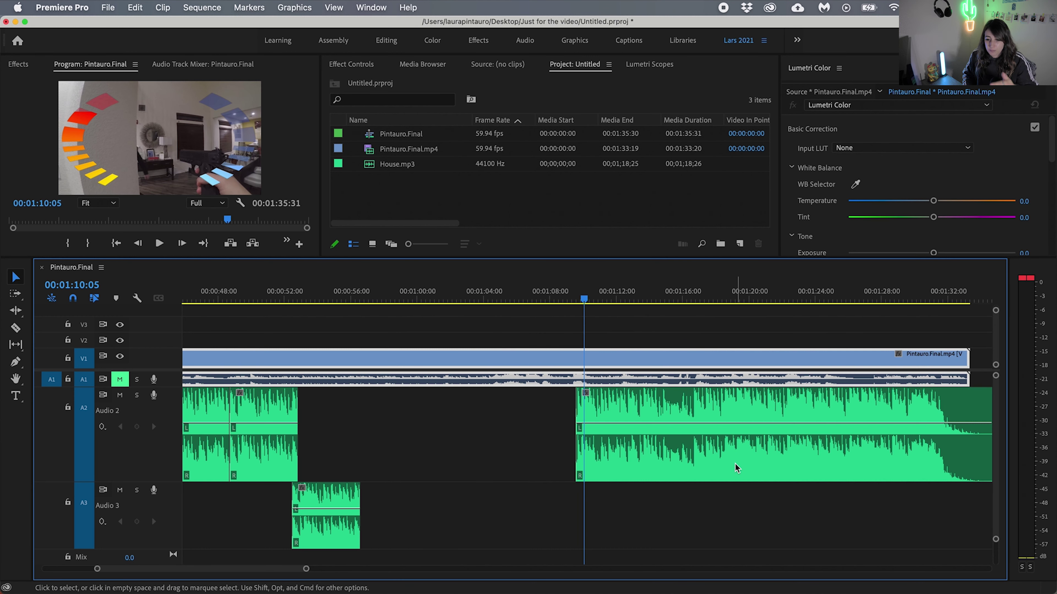
{"action": "left_click", "coordinate": [340, 287]}
{"action": "key", "text": "minus"}
{"action": "key", "text": "equal"}
{"action": "key", "text": "equal"}
{"action": "key", "text": "equal"}
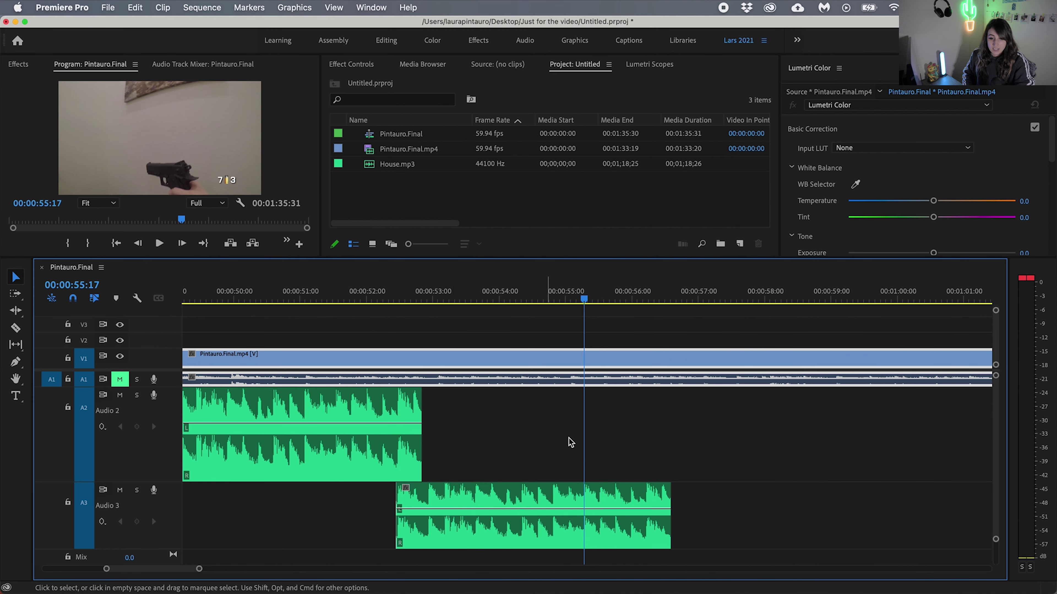
{"action": "left_click", "coordinate": [388, 299]}
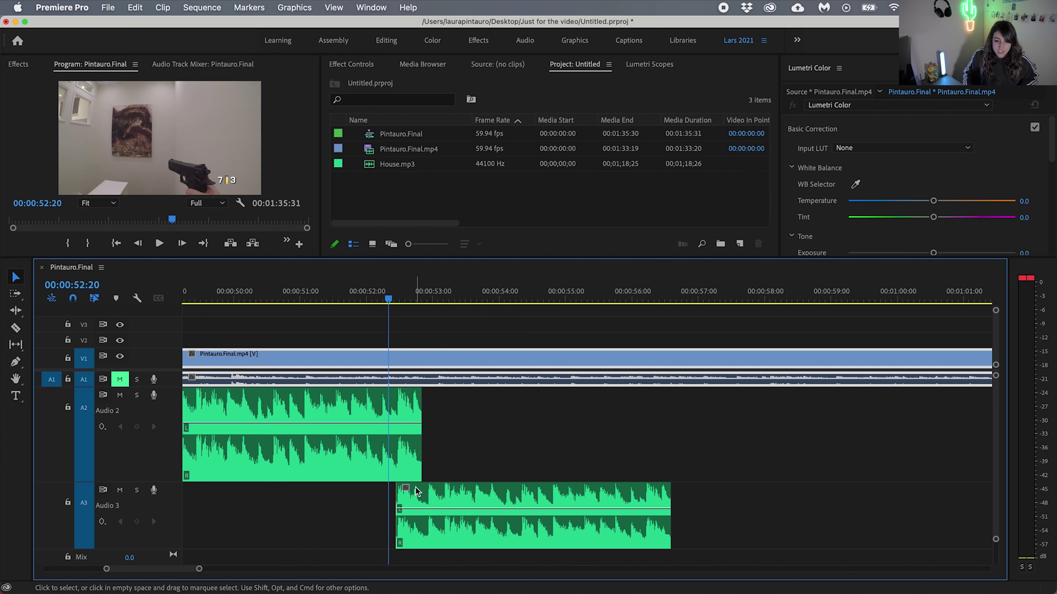
{"action": "left_click", "coordinate": [428, 320]}
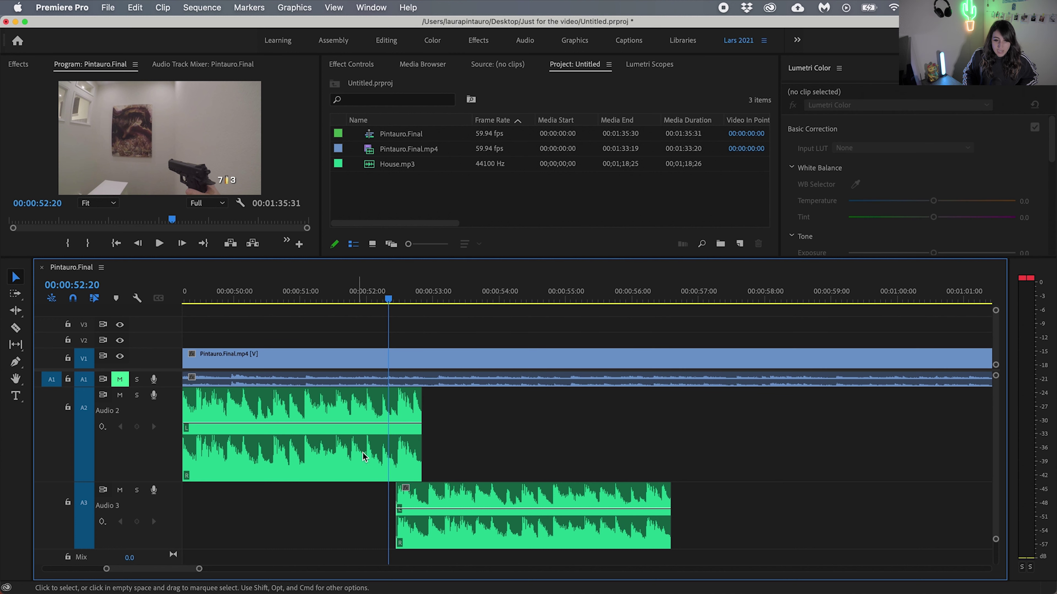
{"action": "key", "text": "Right"}
{"action": "key", "text": "Right"}
{"action": "key", "text": "Right"}
{"action": "key", "text": "Right"}
{"action": "key", "text": "Right"}
{"action": "key", "text": "Right"}
{"action": "key", "text": "Right"}
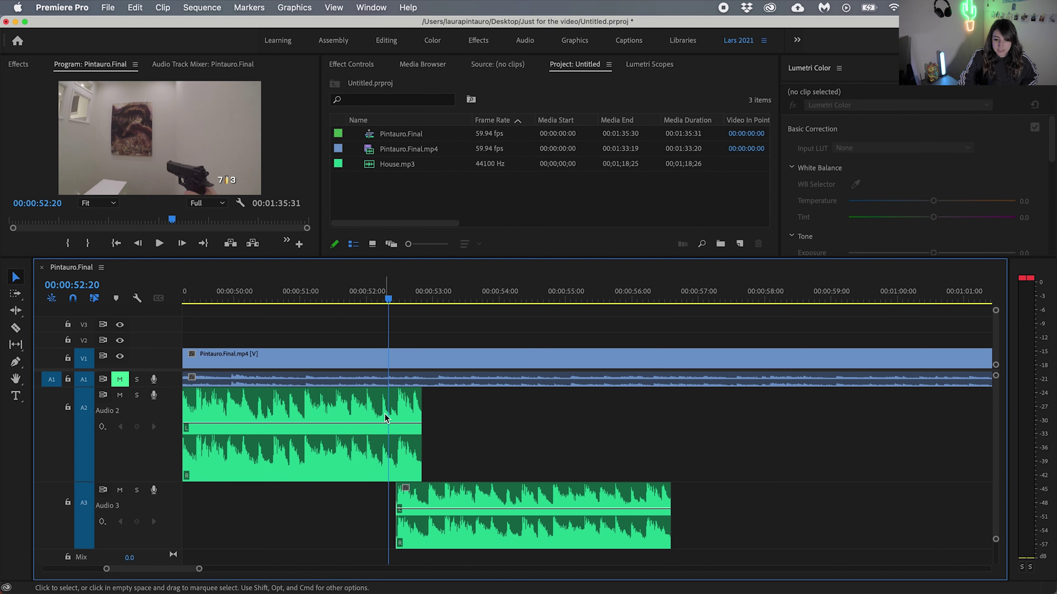
{"action": "key", "text": "d"}
{"action": "left_click", "coordinate": [582, 443]}
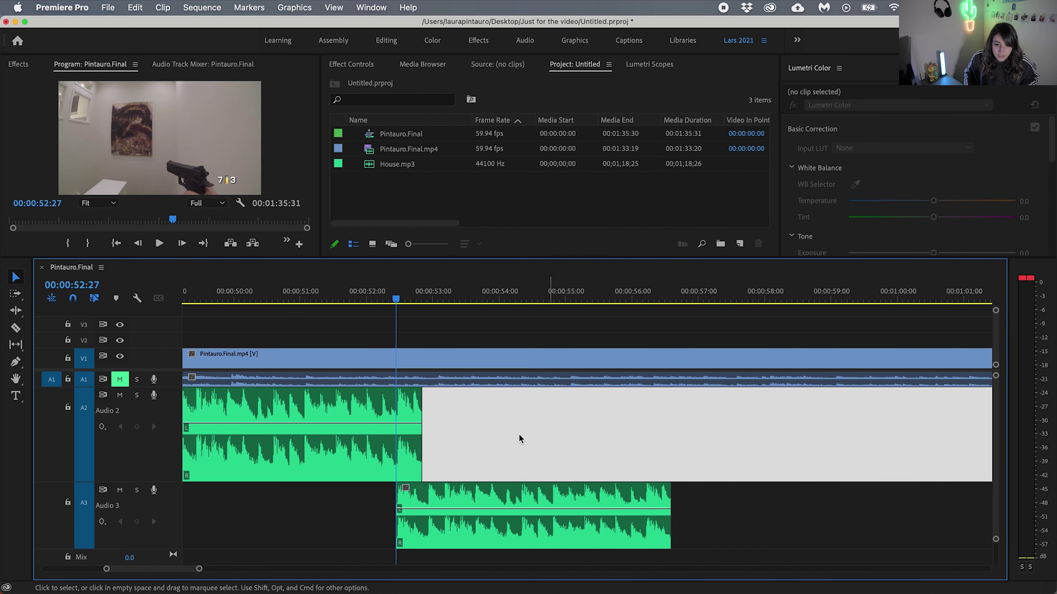
{"action": "key", "text": "Delete"}
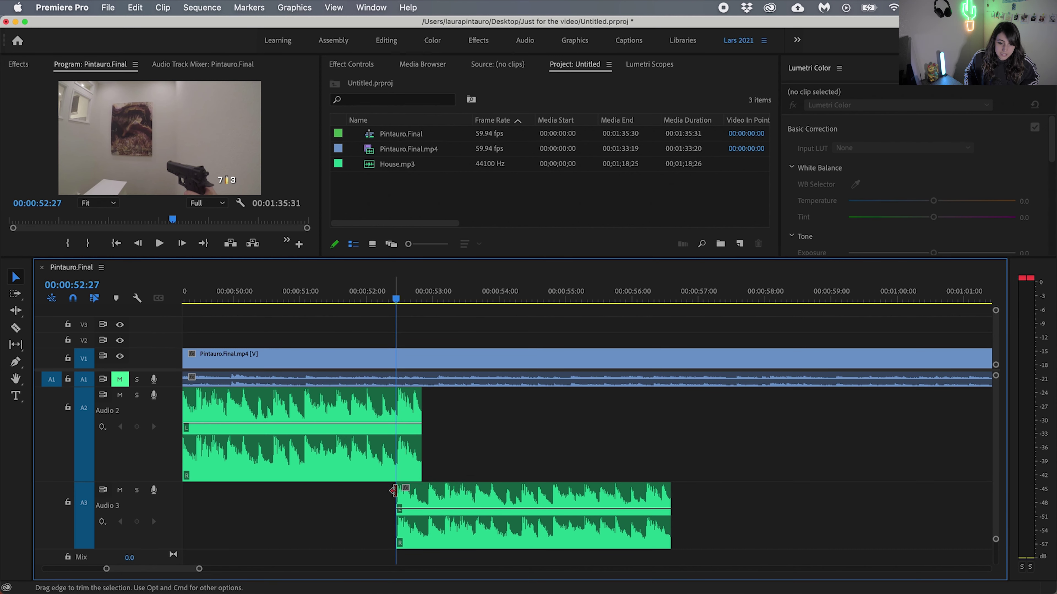
Add a clip marker to the Audio 2 segment at 00:00:52:27, on the beat where the duplicated segment starts.
{"action": "scroll", "coordinate": [572, 522], "scroll_direction": "up", "scroll_amount": 5}
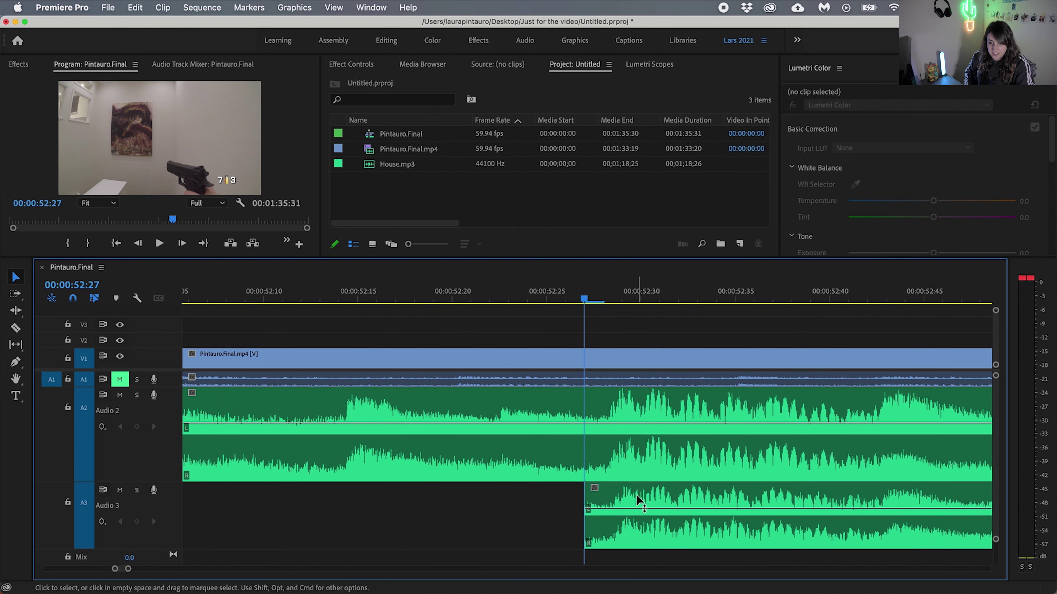
{"action": "left_click", "coordinate": [628, 452]}
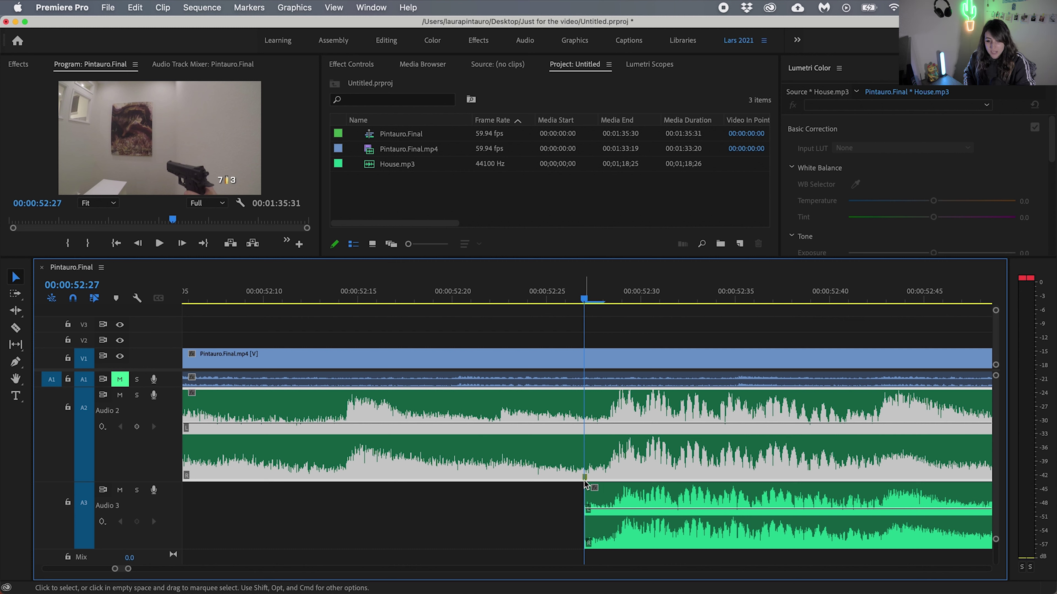
{"action": "key", "text": "minus"}
{"action": "key", "text": "minus"}
{"action": "key", "text": "minus"}
{"action": "key", "text": "minus"}
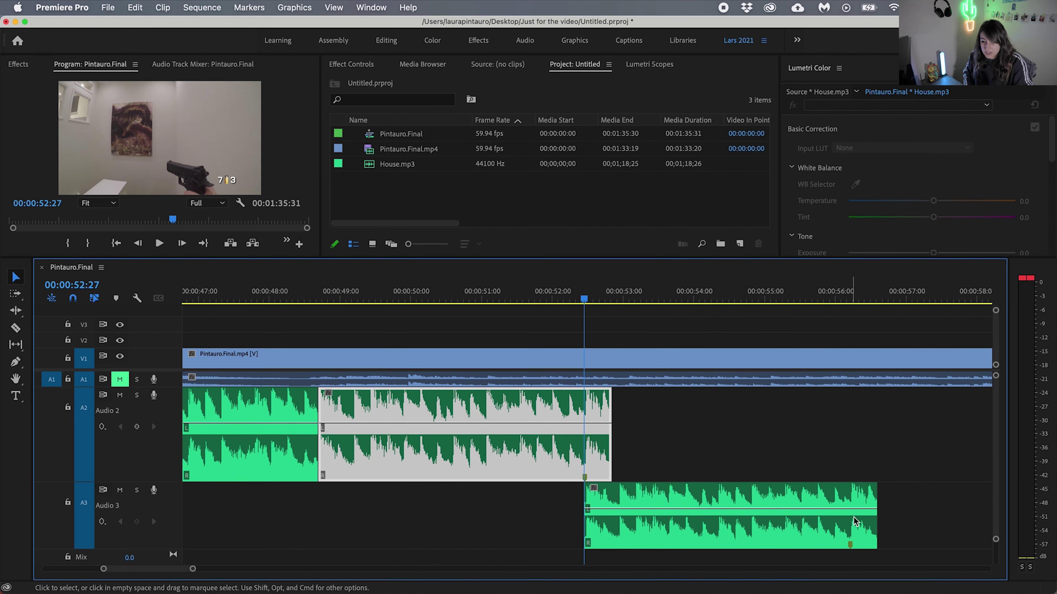
Place the playhead at 00:00:56:12, on the marker near the end of the Audio 3 segment.
{"action": "left_click", "coordinate": [851, 297]}
{"action": "key", "text": "equal"}
{"action": "key", "text": "equal"}
{"action": "key", "text": "equal"}
{"action": "key", "text": "equal"}
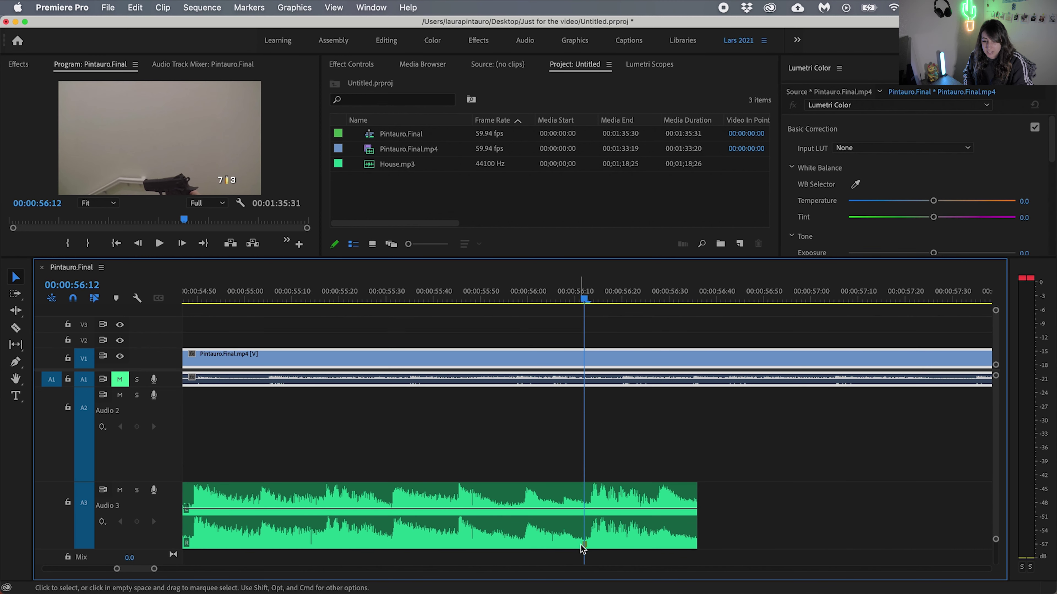
Duplicate the Audio 3 segment onto Audio 2, starting the copy at the 00:00:56:12 marker.
{"action": "key", "text": "minus"}
{"action": "key", "text": "minus"}
{"action": "key", "text": "minus"}
{"action": "key", "text": "minus"}
{"action": "key", "text": "minus"}
{"action": "key", "text": "minus"}
{"action": "key", "text": "super+z"}
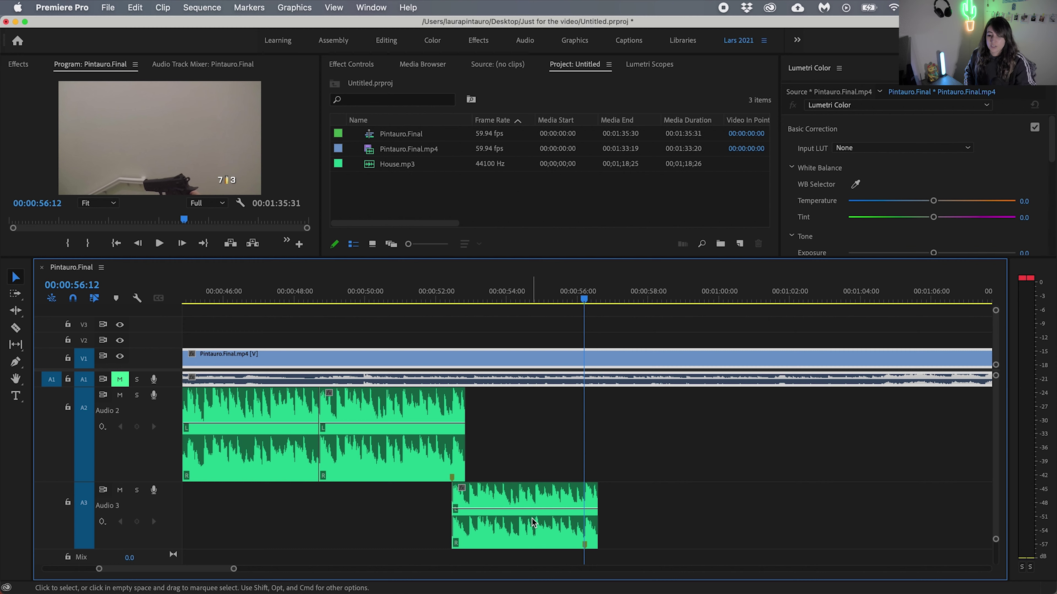
{"action": "left_click", "coordinate": [540, 533]}
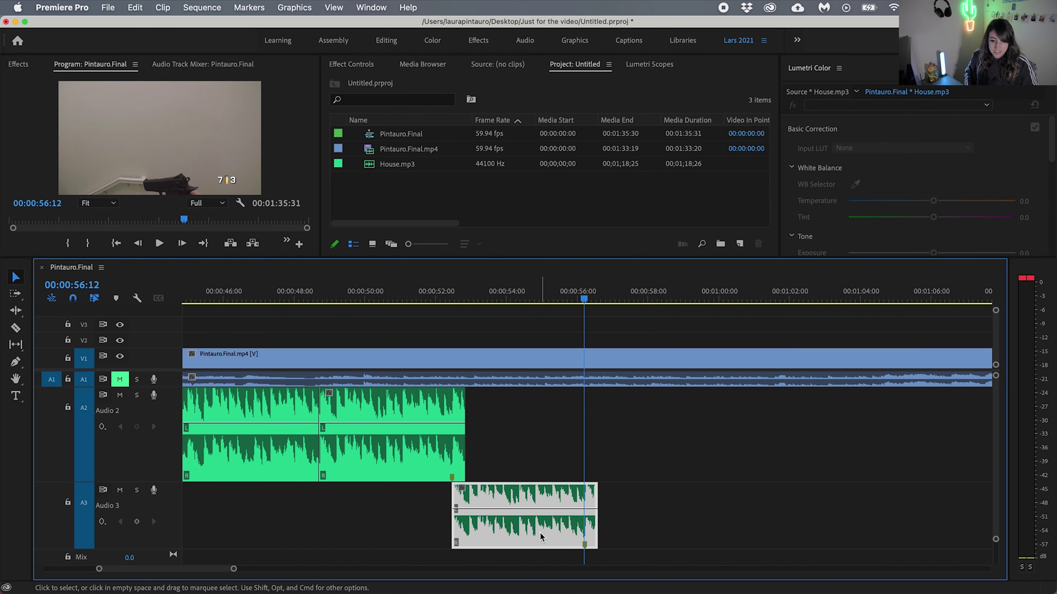
{"action": "left_click_drag", "start_coordinate": [536, 530], "coordinate": [664, 456]}
Fine-align the opening beat of the new Audio 2 copy with the matching Audio 3 beat at the 00:00:56:12 marker.
{"action": "key", "text": "="}
{"action": "key", "text": "="}
{"action": "key", "text": "="}
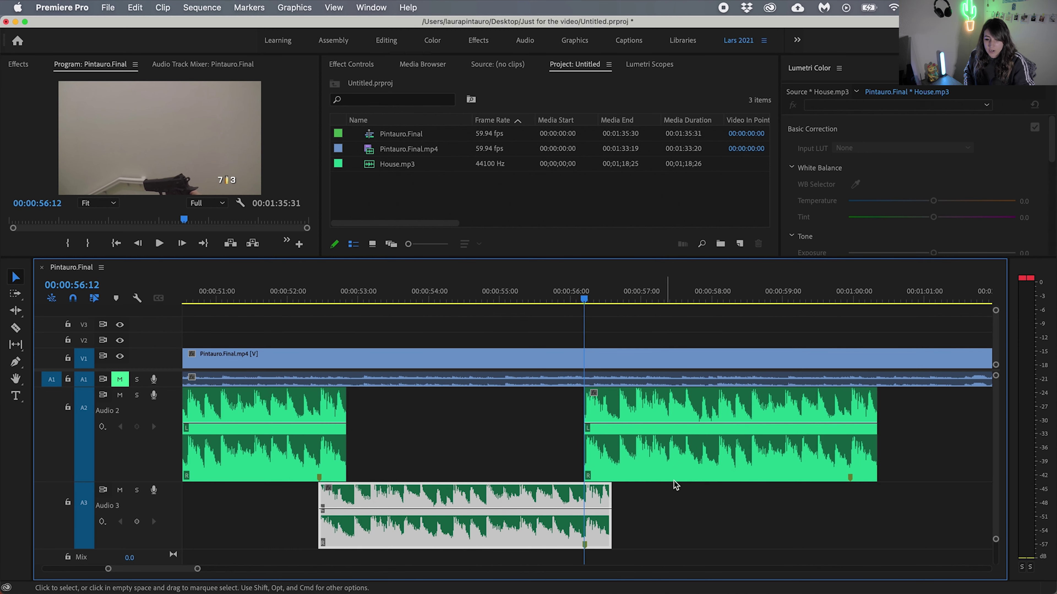
{"action": "mouse_move", "coordinate": [607, 468]}
{"action": "left_mouse_down"}
{"action": "mouse_move", "coordinate": [630, 463]}
{"action": "mouse_move", "coordinate": [617, 458]}
{"action": "mouse_move", "coordinate": [611, 472]}
{"action": "left_mouse_up"}
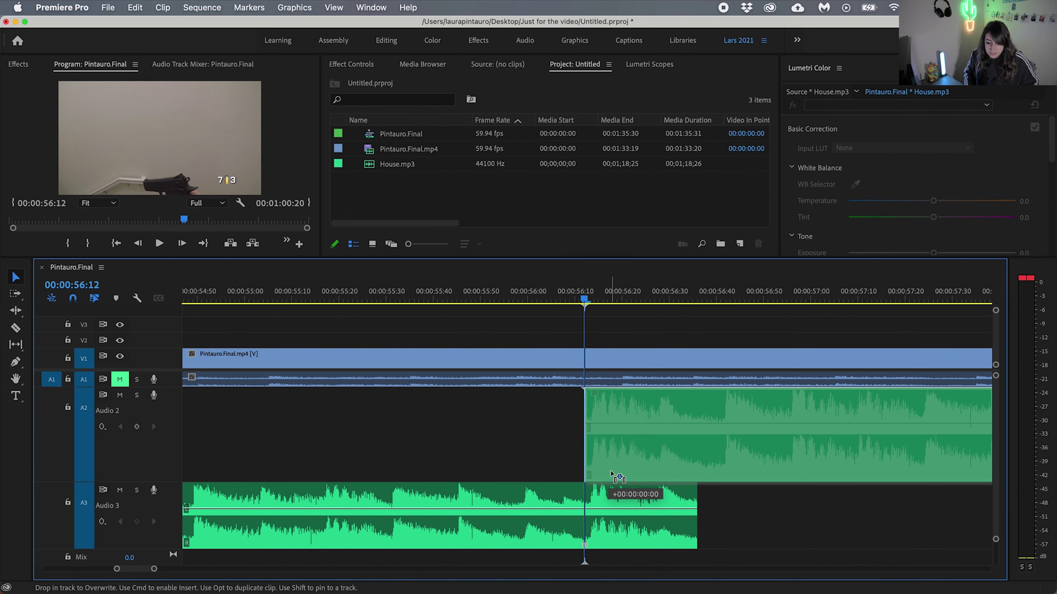
{"action": "left_click_drag", "start_coordinate": [612, 475], "coordinate": [604, 477]}
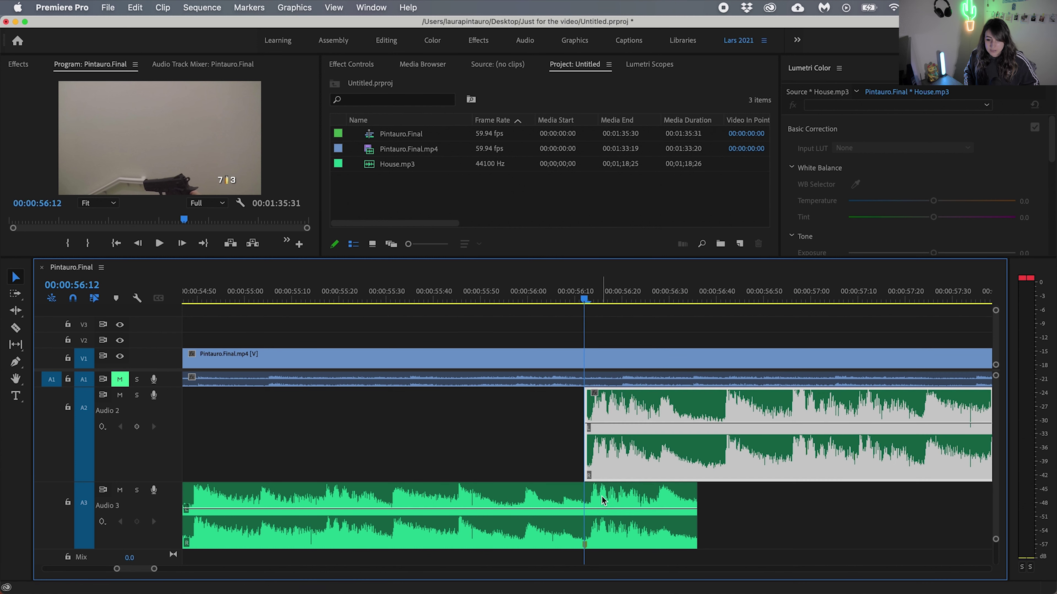
Play from 00:00:55:55 across the overlap of the Audio 3 segment and the new Audio 2 copy.
{"action": "left_click", "coordinate": [505, 296]}
{"action": "key", "text": "minus"}
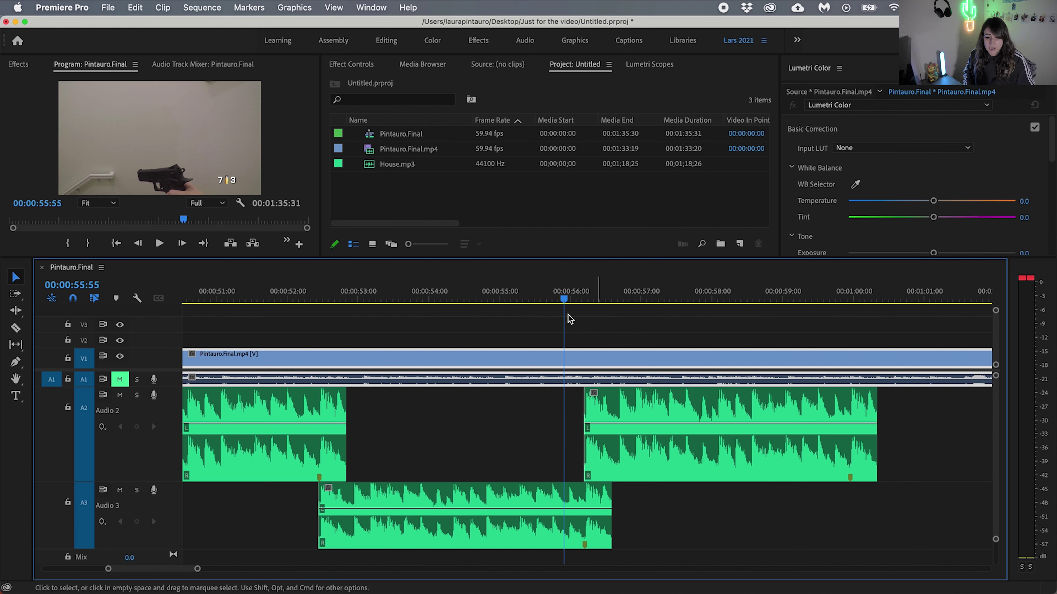
{"action": "key", "text": "space"}
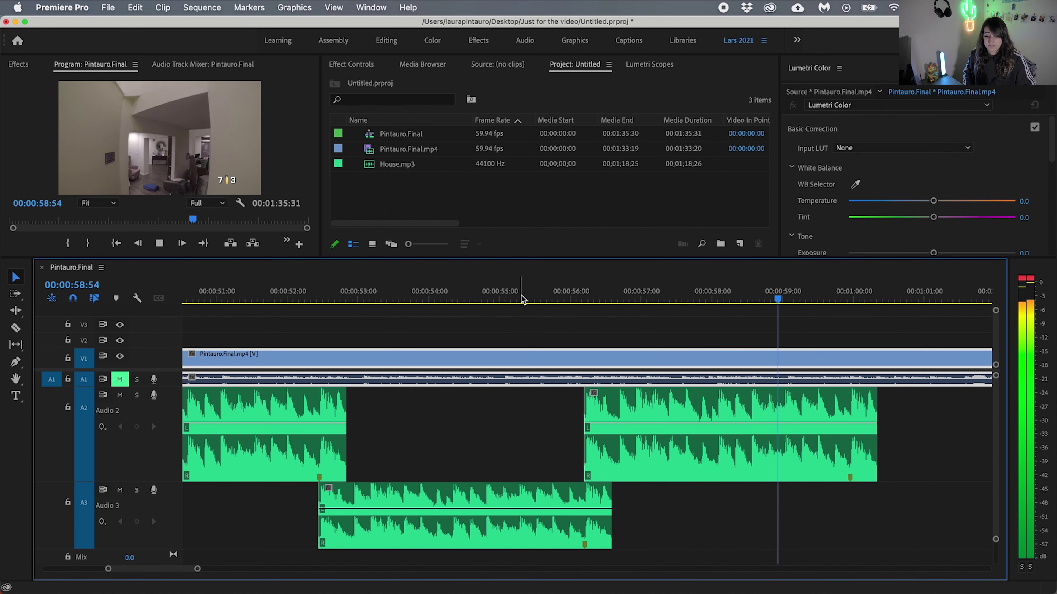
{"action": "key", "text": "space"}
{"action": "key", "text": "minus"}
{"action": "key", "text": "minus"}
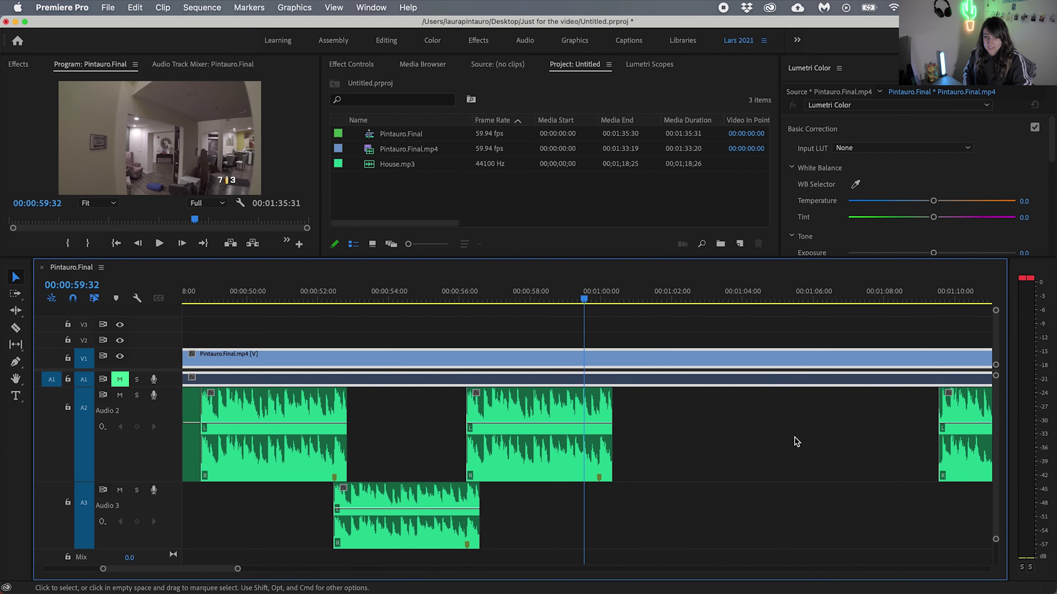
Duplicate the Audio 2 copy onto Audio 3 from its marker near 00:01:00:00, and play the transition from 00:00:58:46.
{"action": "key", "text": "super+z"}
{"action": "key", "text": "super+shift+z"}
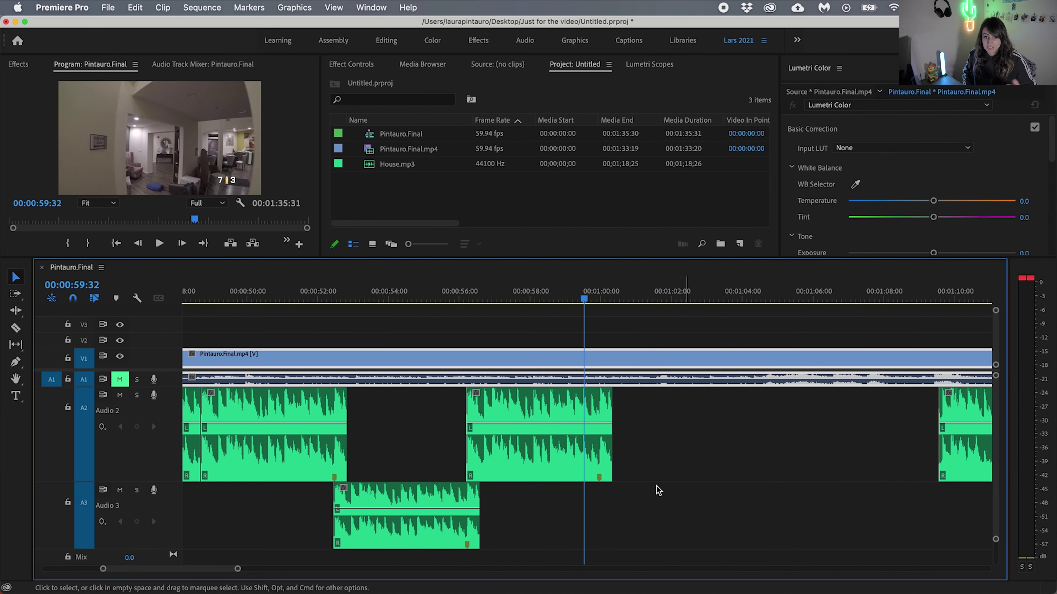
{"action": "left_click", "coordinate": [547, 450]}
{"action": "left_click_drag", "start_coordinate": [543, 460], "coordinate": [678, 537]}
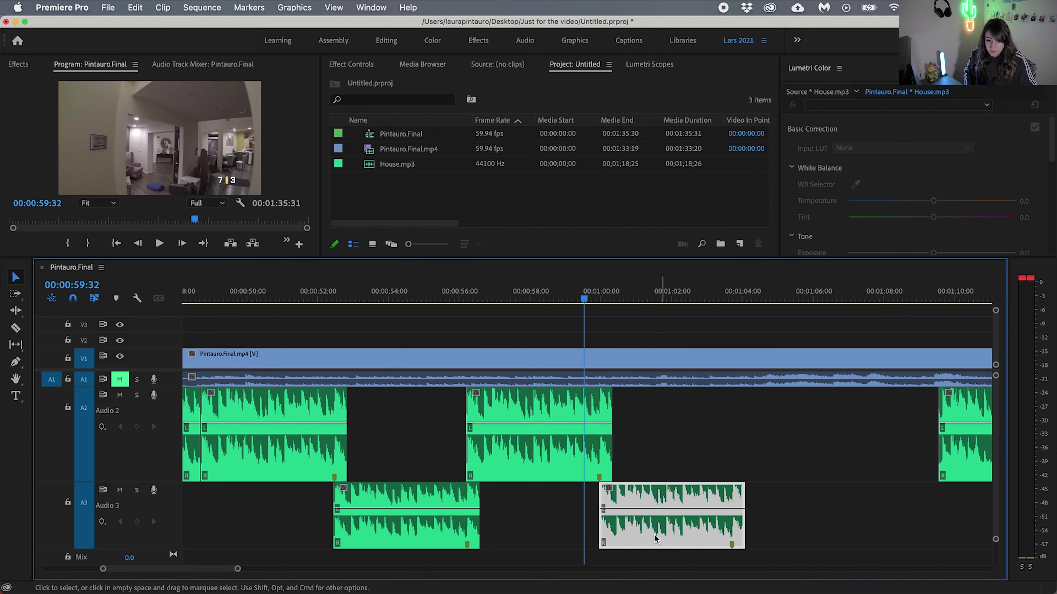
{"action": "left_click_drag", "start_coordinate": [585, 297], "coordinate": [557, 299]}
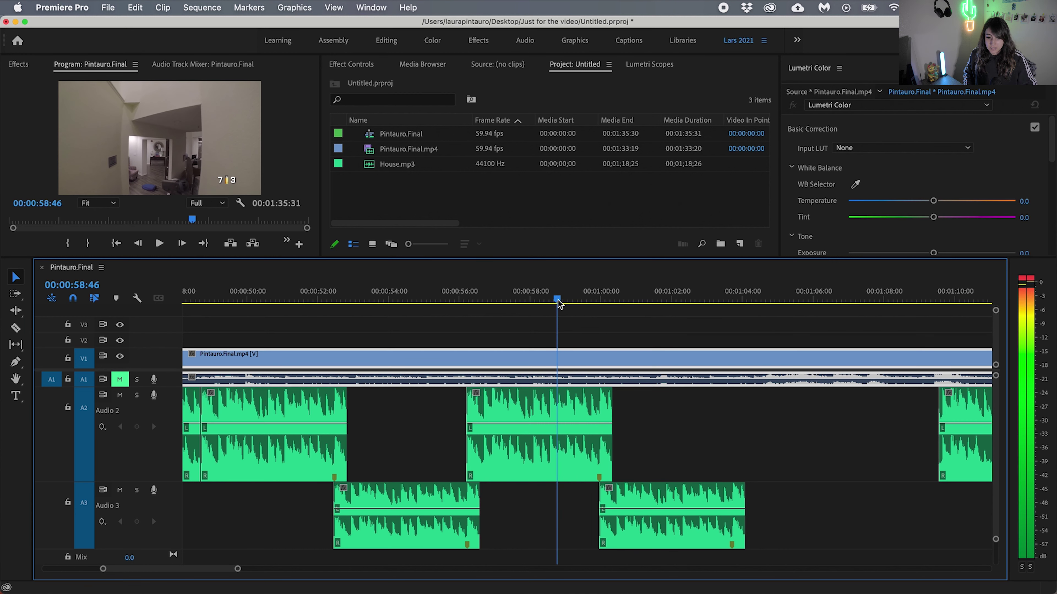
{"action": "key", "text": "space"}
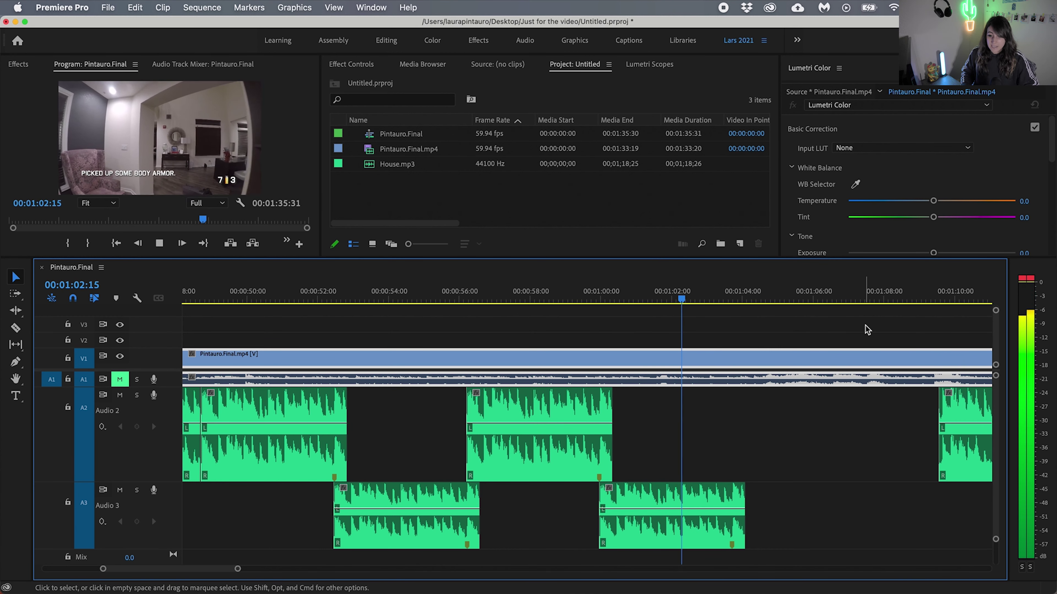
Duplicate the newest Audio 3 segment back onto Audio 2, starting the copy at that segment's closing marker.
{"action": "left_click", "coordinate": [659, 540]}
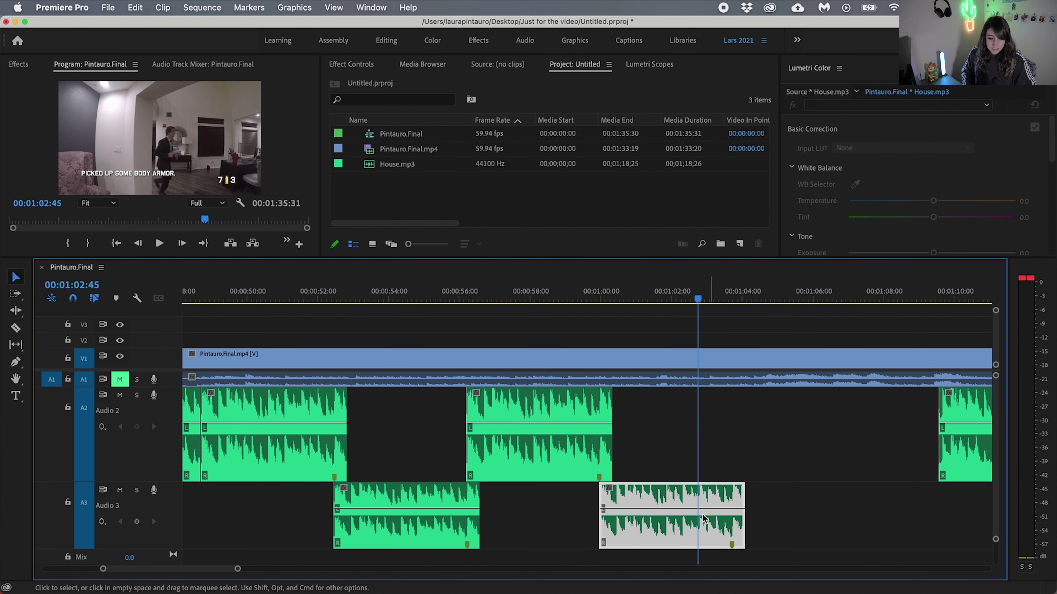
{"action": "left_click_drag", "start_coordinate": [710, 523], "coordinate": [767, 428]}
{"action": "left_click_drag", "start_coordinate": [770, 466], "coordinate": [818, 469]}
{"action": "scroll", "coordinate": [934, 454], "scroll_direction": "right", "scroll_amount": 3}
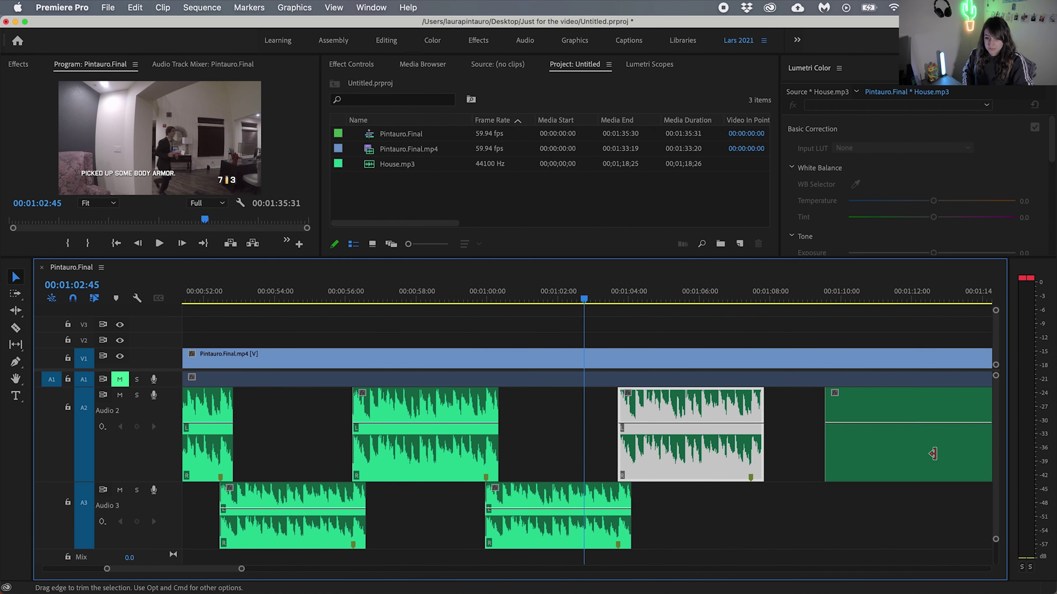
Duplicate the last Audio 2 copy onto Audio 3 from its closing marker so it overlaps the start of the song's final segment.
{"action": "key", "text": "equal"}
{"action": "key", "text": "minus"}
{"action": "key", "text": "minus"}
{"action": "left_click", "coordinate": [707, 296]}
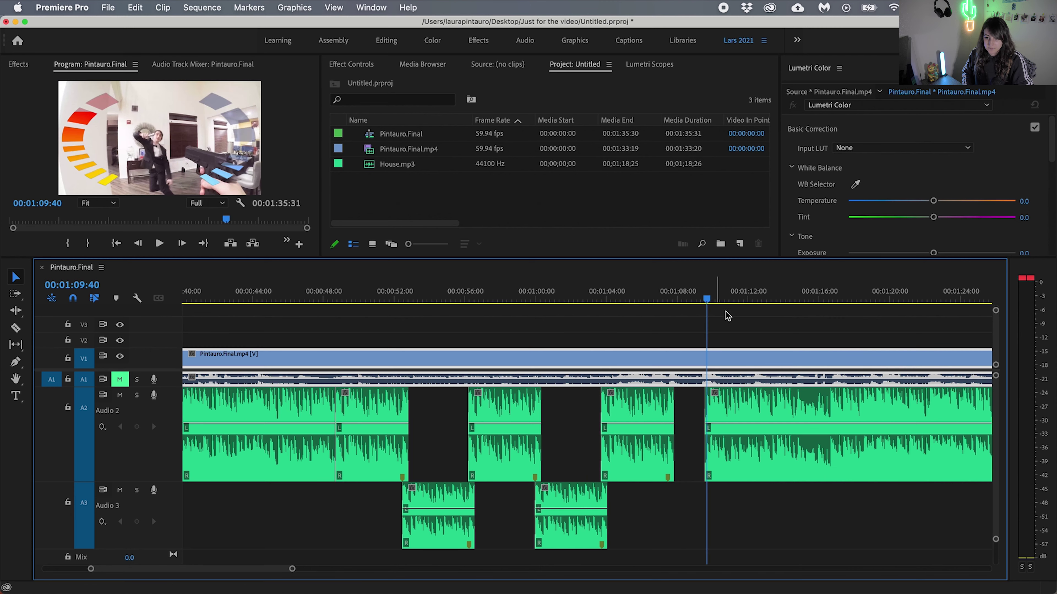
{"action": "key", "text": "minus"}
{"action": "key", "text": "equal"}
{"action": "key", "text": "equal"}
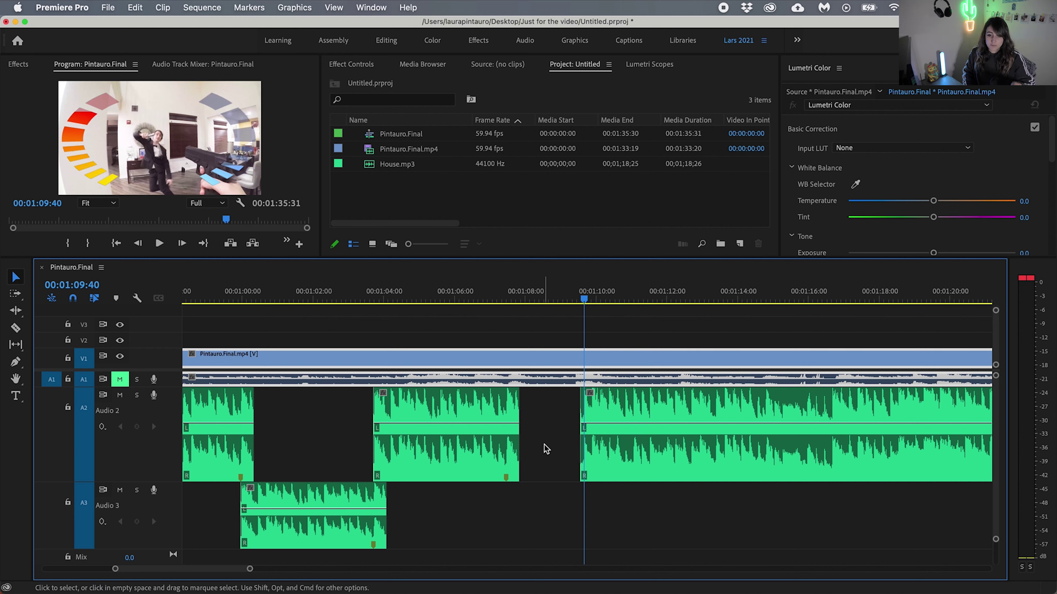
{"action": "left_click", "coordinate": [466, 455]}
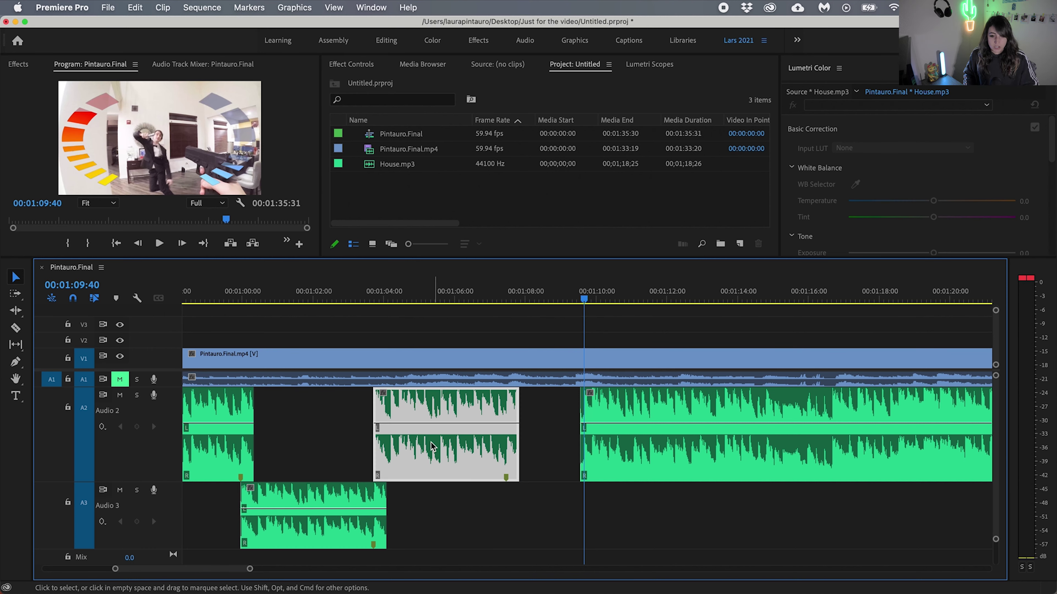
{"action": "left_click_drag", "start_coordinate": [433, 448], "coordinate": [569, 537]}
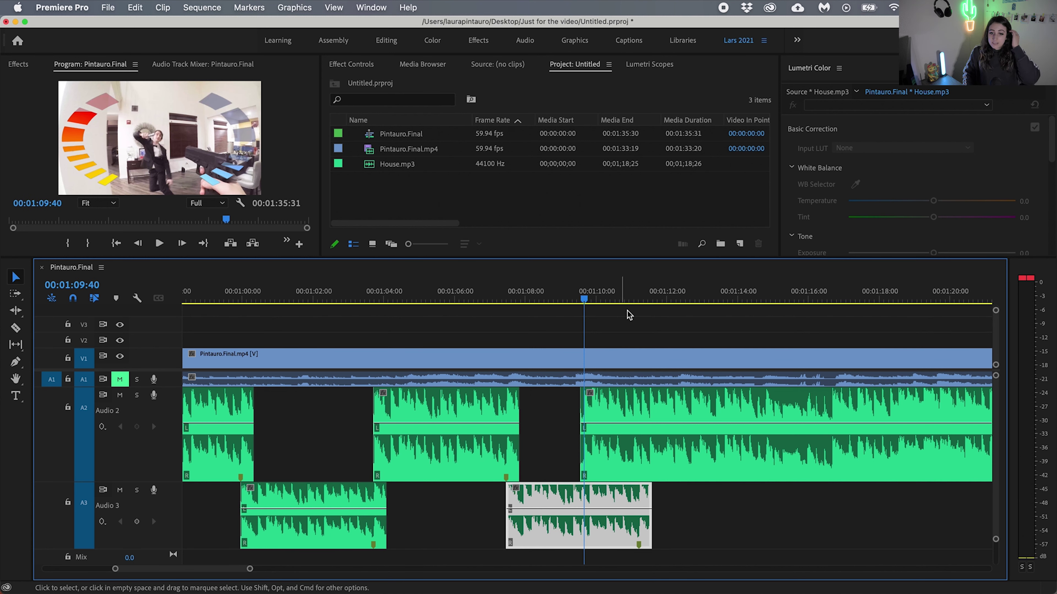
Place the playhead at 00:01:11:10 and shift the song's final segment about 10 frames later to match the Audio 3 beats.
{"action": "left_click", "coordinate": [640, 296]}
{"action": "key", "text": "="}
{"action": "key", "text": "="}
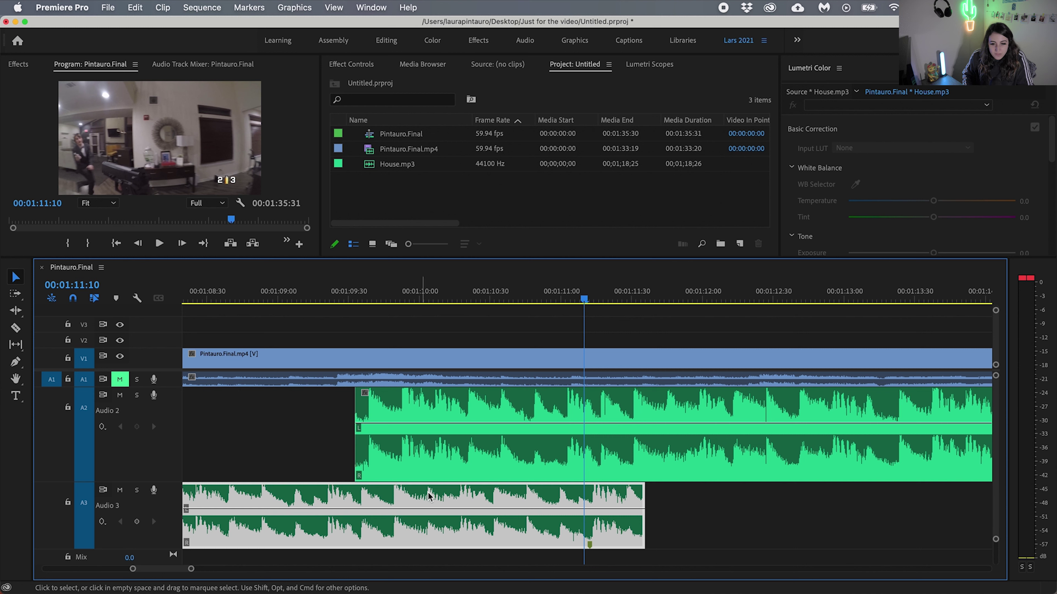
{"action": "left_click_drag", "start_coordinate": [419, 464], "coordinate": [459, 491]}
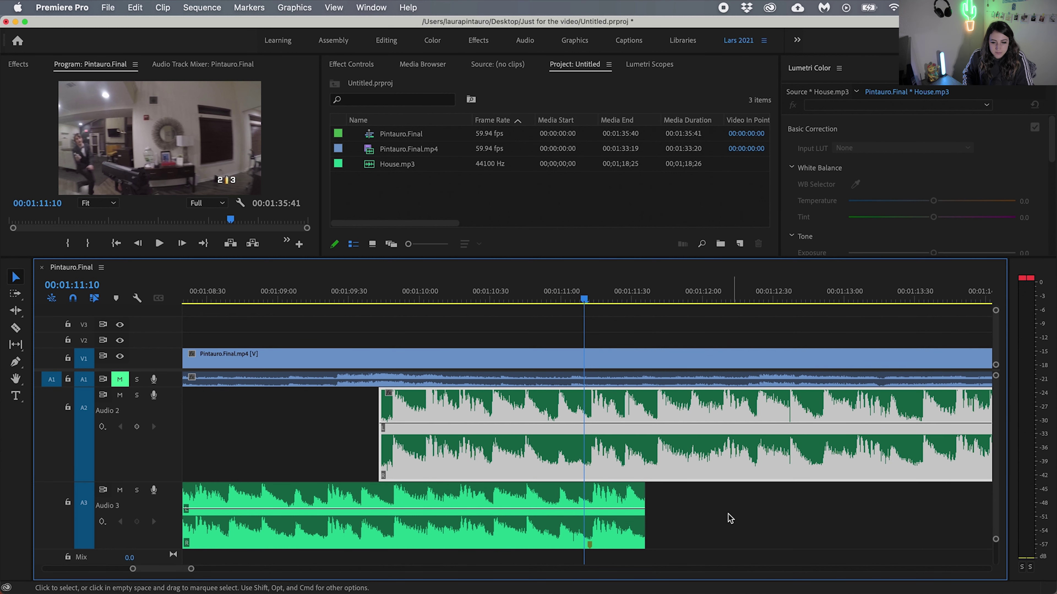
Trim the end of the last Audio 3 segment back to 00:01:10:42 and play the transition from near 00:01:09:00.
{"action": "left_click_drag", "start_coordinate": [639, 520], "coordinate": [520, 525]}
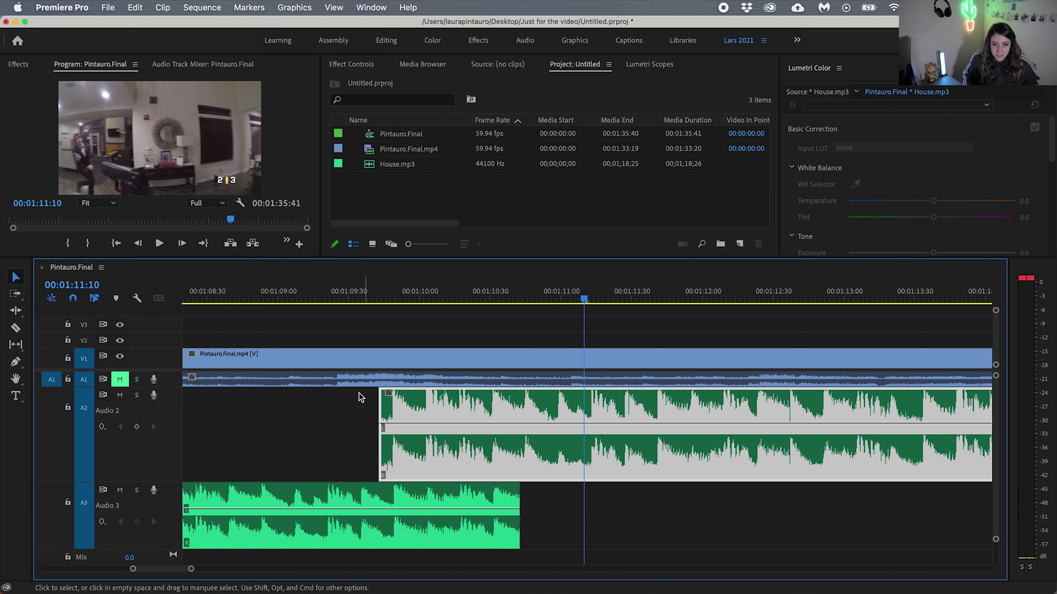
{"action": "left_click", "coordinate": [307, 290]}
{"action": "key", "text": "minus"}
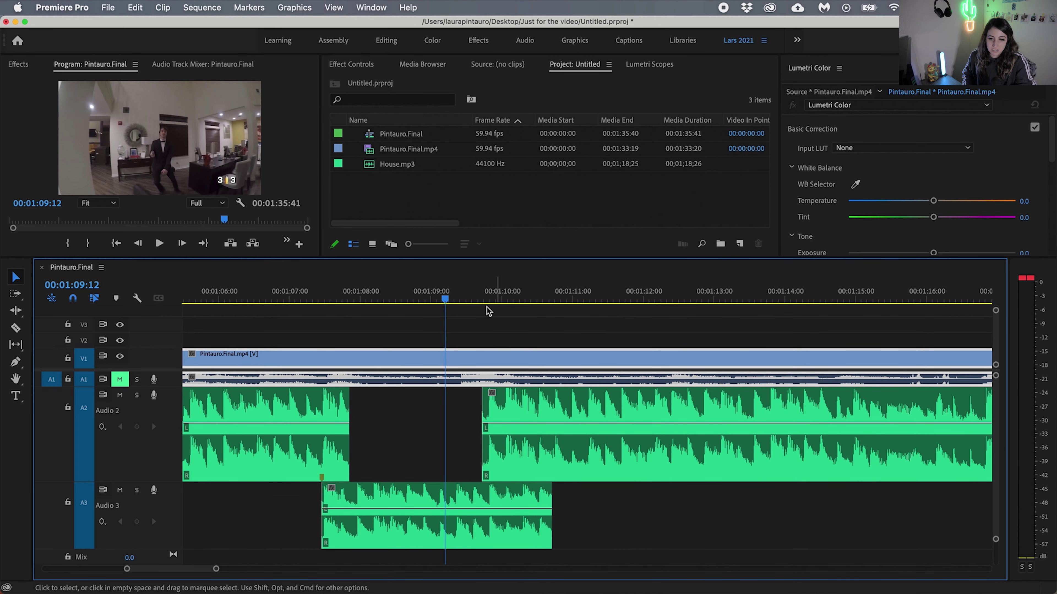
{"action": "left_click", "coordinate": [427, 298]}
{"action": "key", "text": "space"}
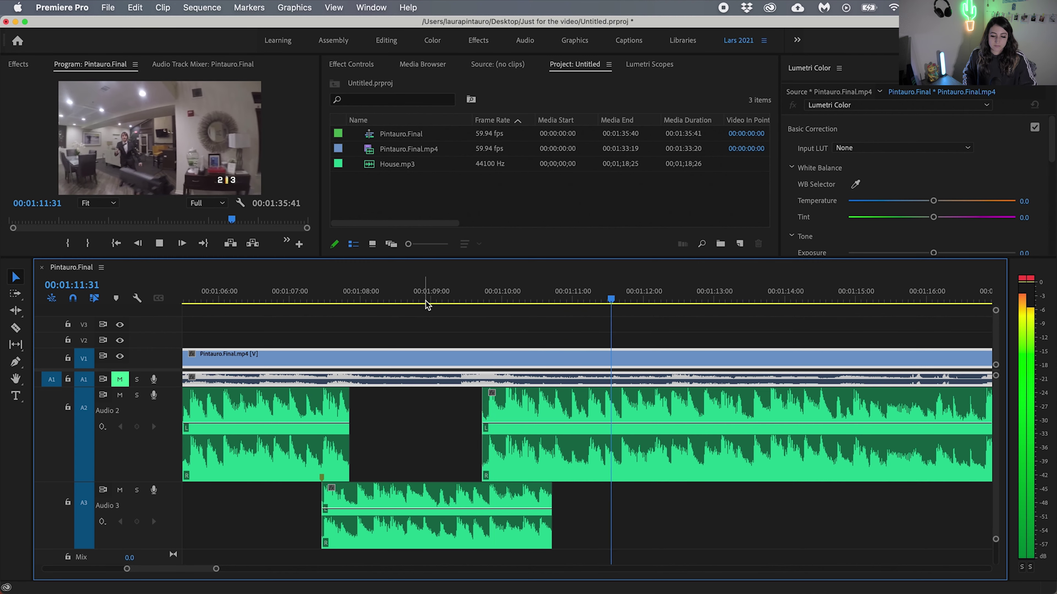
{"action": "key", "text": "space"}
Place the playhead at 00:01:10:05 and shift the song's final segment on Audio 2 one frame later to match the Audio 3 beats.
{"action": "left_click", "coordinate": [508, 300]}
{"action": "key", "text": "="}
{"action": "key", "text": "="}
{"action": "key", "text": "="}
{"action": "key", "text": "="}
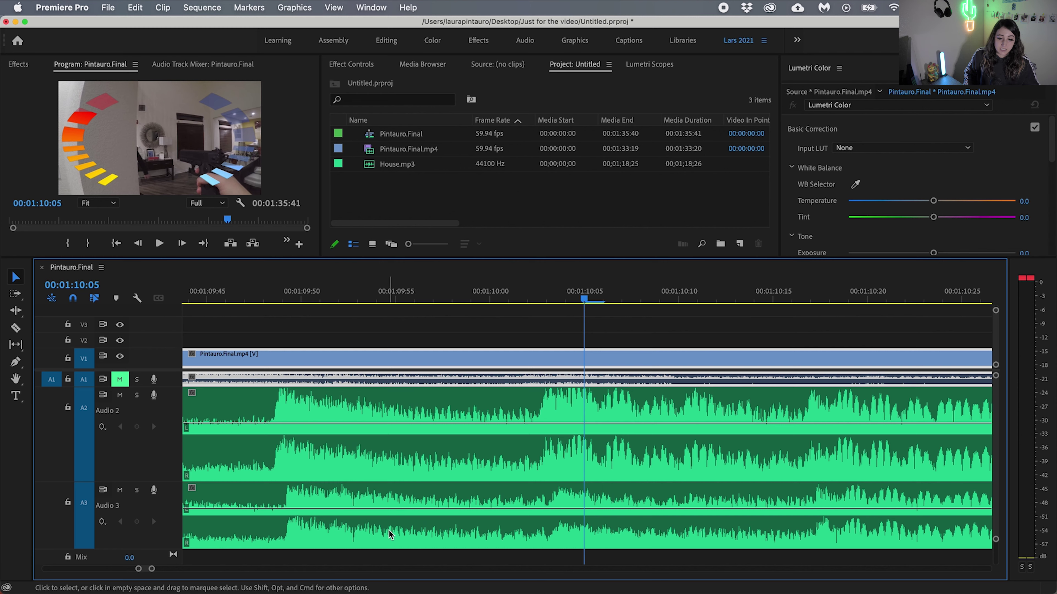
{"action": "left_click", "coordinate": [466, 479]}
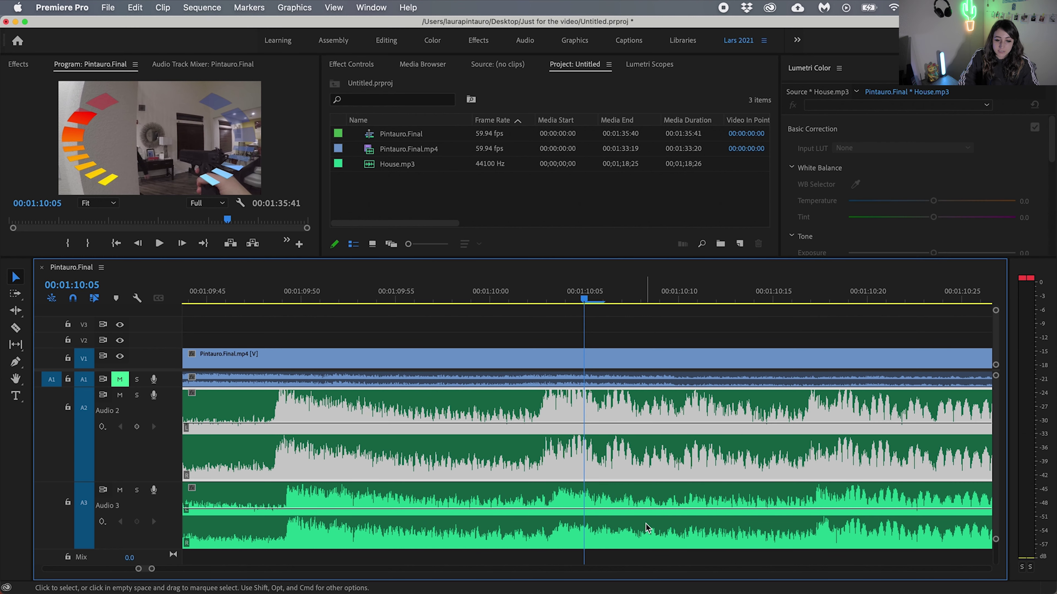
{"action": "left_click_drag", "start_coordinate": [646, 528], "coordinate": [646, 528]}
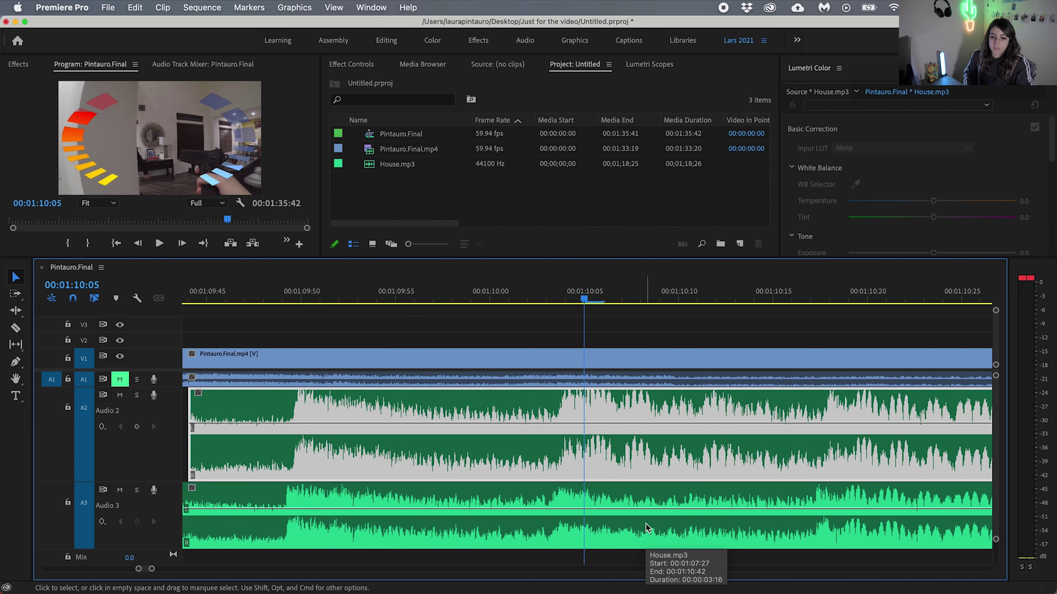
Play the transition into the song's final segment from 00:01:09:40, and again from about 00:01:08:30.
{"action": "key", "text": "minus"}
{"action": "left_click", "coordinate": [465, 291]}
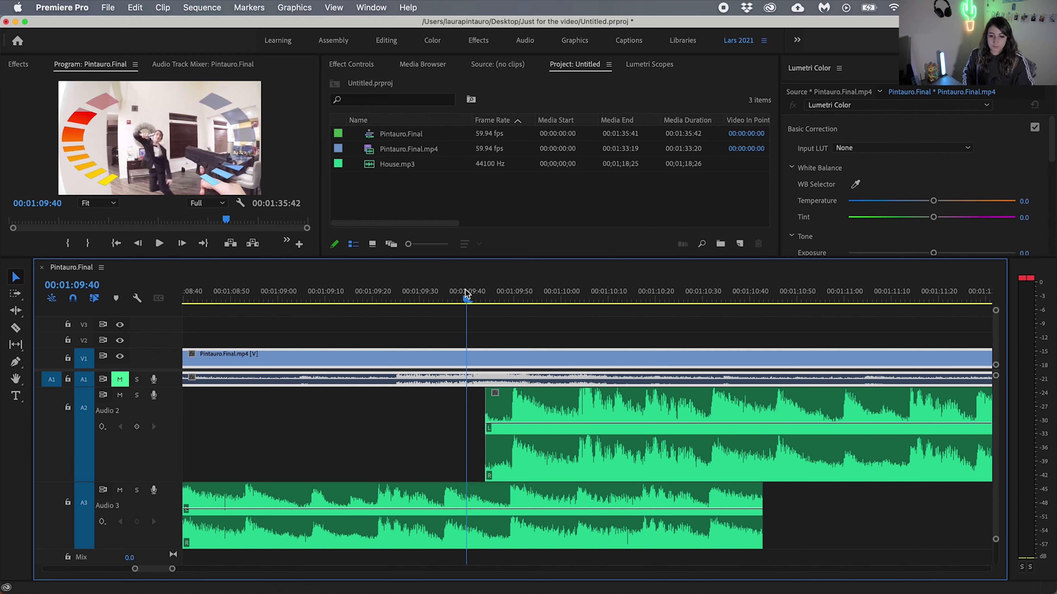
{"action": "key", "text": "space"}
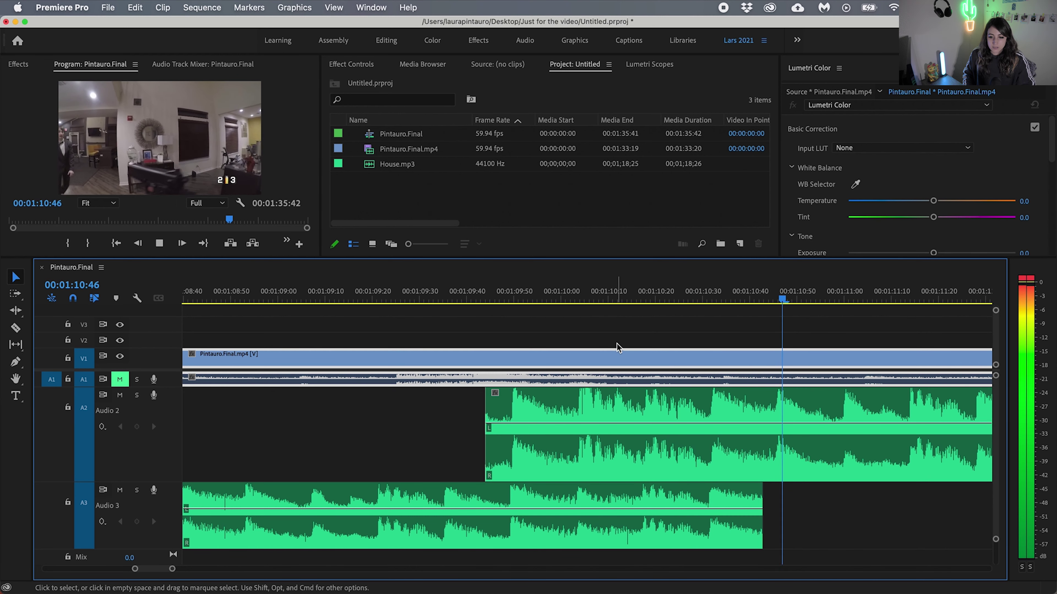
{"action": "key", "text": "space"}
{"action": "key", "text": "minus"}
{"action": "key", "text": "super+z"}
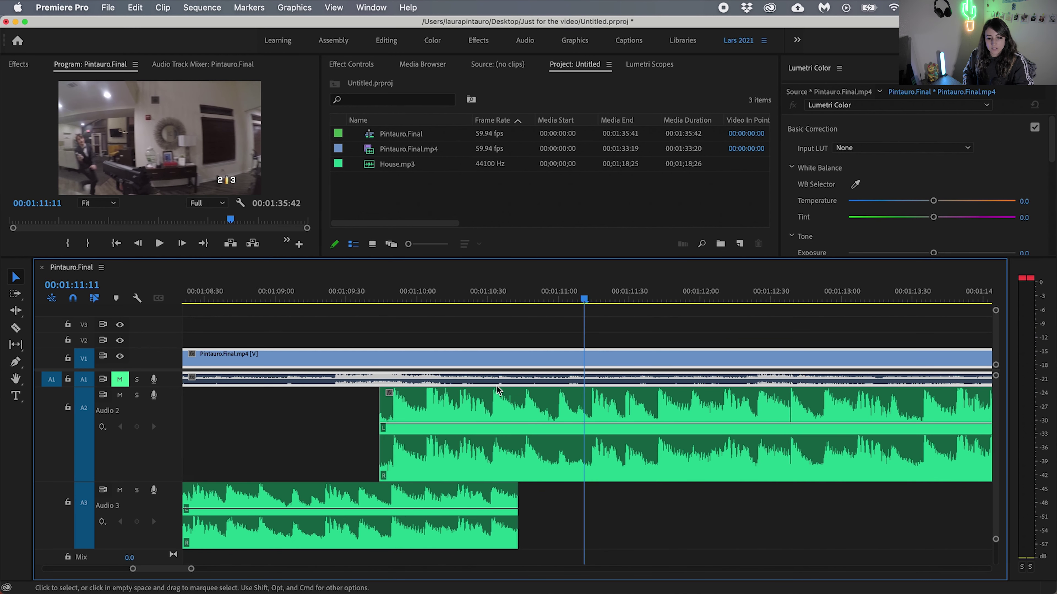
{"action": "key", "text": "super+shift+z"}
{"action": "left_click", "coordinate": [396, 301]}
{"action": "key", "text": "space"}
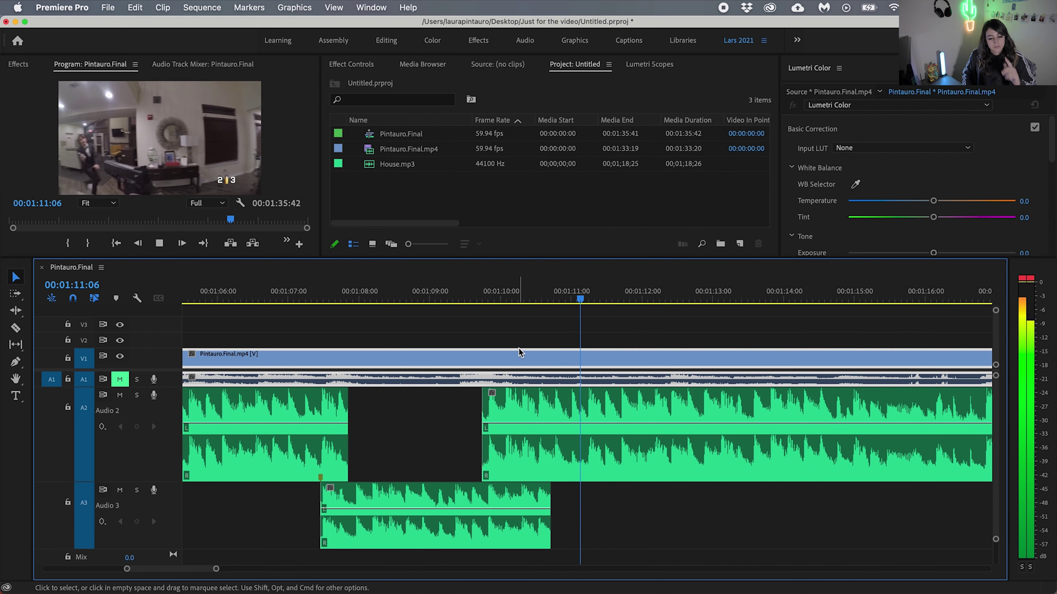
{"action": "key", "text": "space"}
Trim the last Audio 3 segment's end to about 00:01:10:15 and the final Audio 2 segment's start to 00:01:09:48.
{"action": "key", "text": "minus"}
{"action": "key", "text": "equal"}
{"action": "key", "text": "equal"}
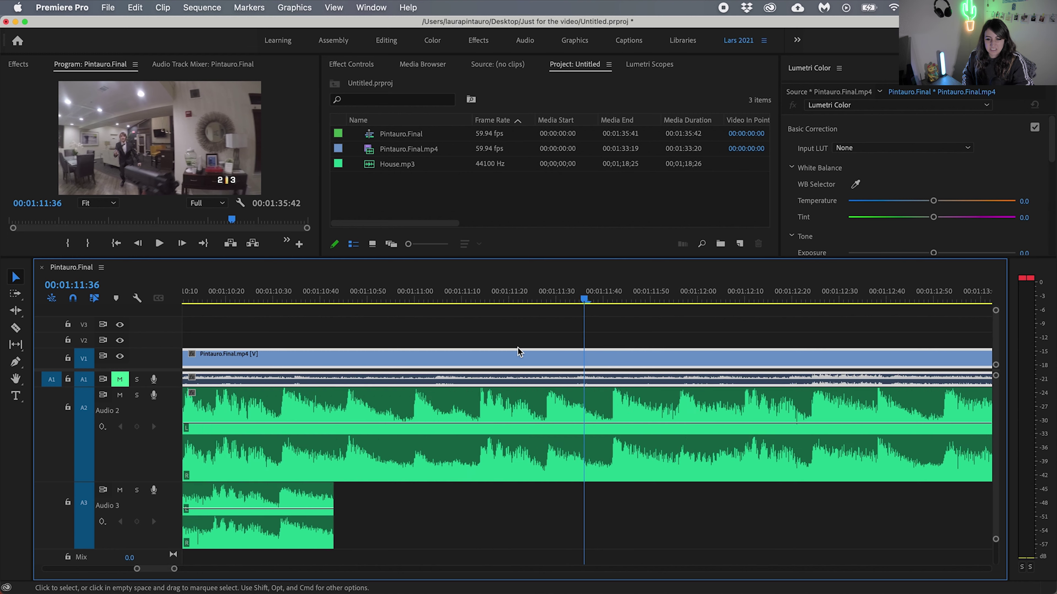
{"action": "left_click", "coordinate": [342, 302]}
{"action": "key", "text": "equal"}
{"action": "key", "text": "equal"}
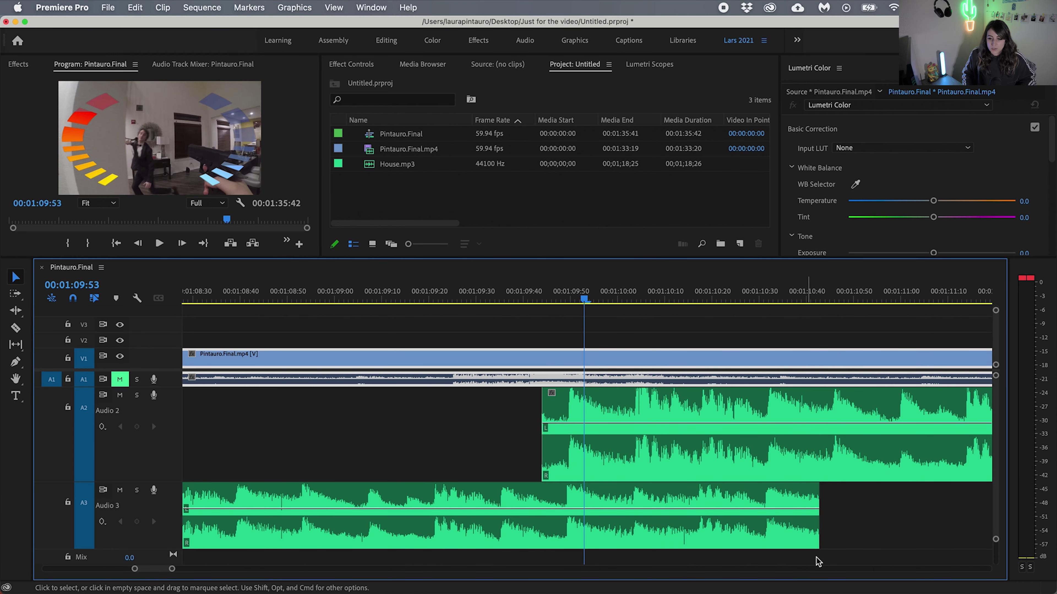
{"action": "left_click_drag", "start_coordinate": [818, 530], "coordinate": [686, 531]}
{"action": "left_click_drag", "start_coordinate": [548, 418], "coordinate": [561, 419]}
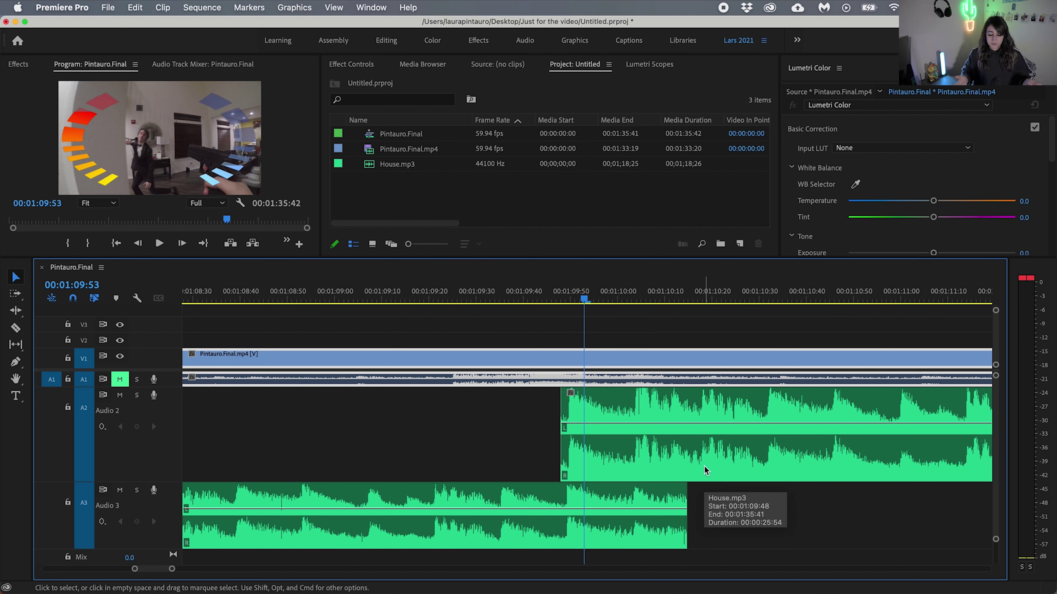
Play the retrimmed transition into the final segment from 00:01:08:47.
{"action": "left_click", "coordinate": [273, 298]}
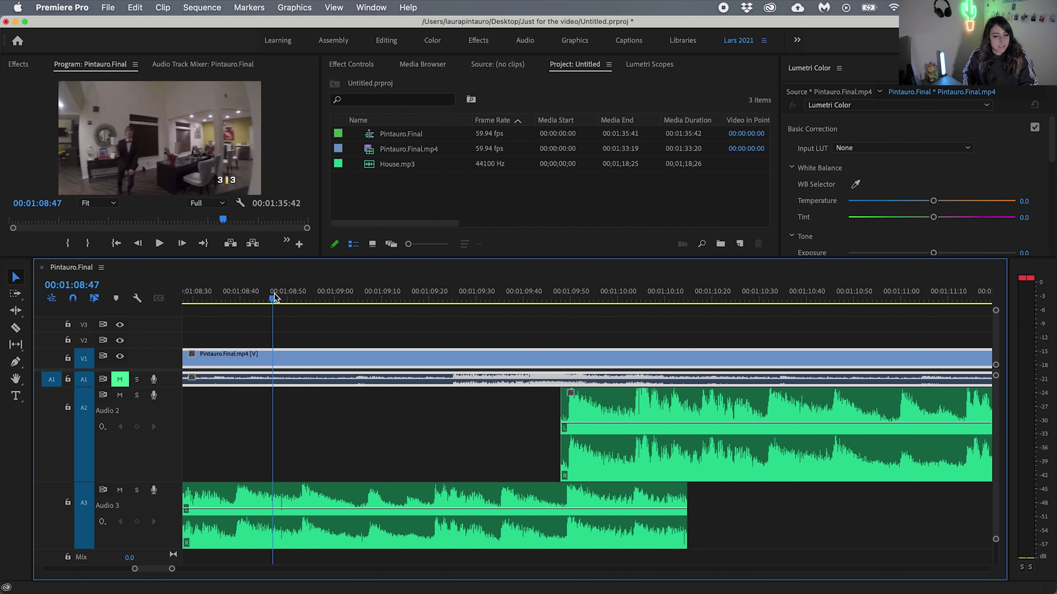
{"action": "key", "text": "space"}
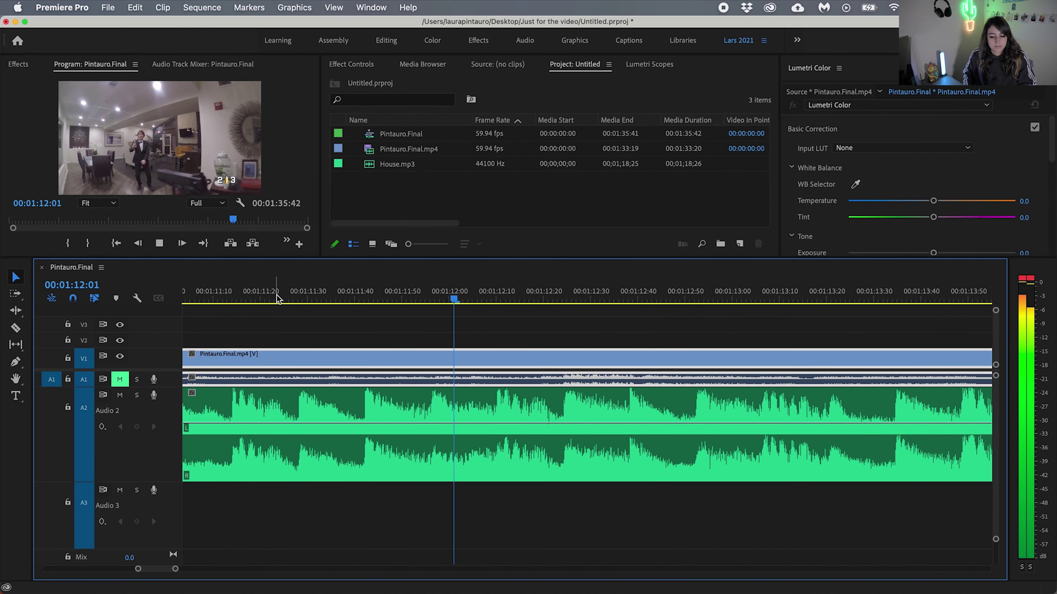
{"action": "key", "text": "space"}
Trim the final Audio 2 segment's start to about 00:01:10:30 and extend the last Audio 3 segment's end to about 00:01:11:03.
{"action": "key", "text": "minus"}
{"action": "key", "text": "minus"}
{"action": "key", "text": "minus"}
{"action": "left_click", "coordinate": [516, 288]}
{"action": "key", "text": "equal"}
{"action": "key", "text": "equal"}
{"action": "key", "text": "equal"}
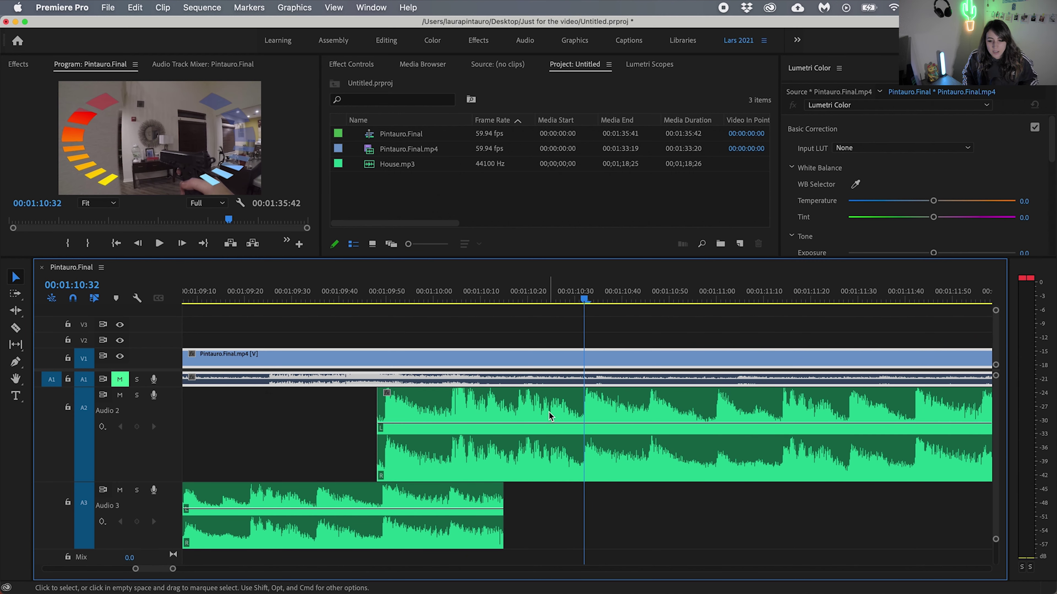
{"action": "left_click_drag", "start_coordinate": [380, 437], "coordinate": [579, 437]}
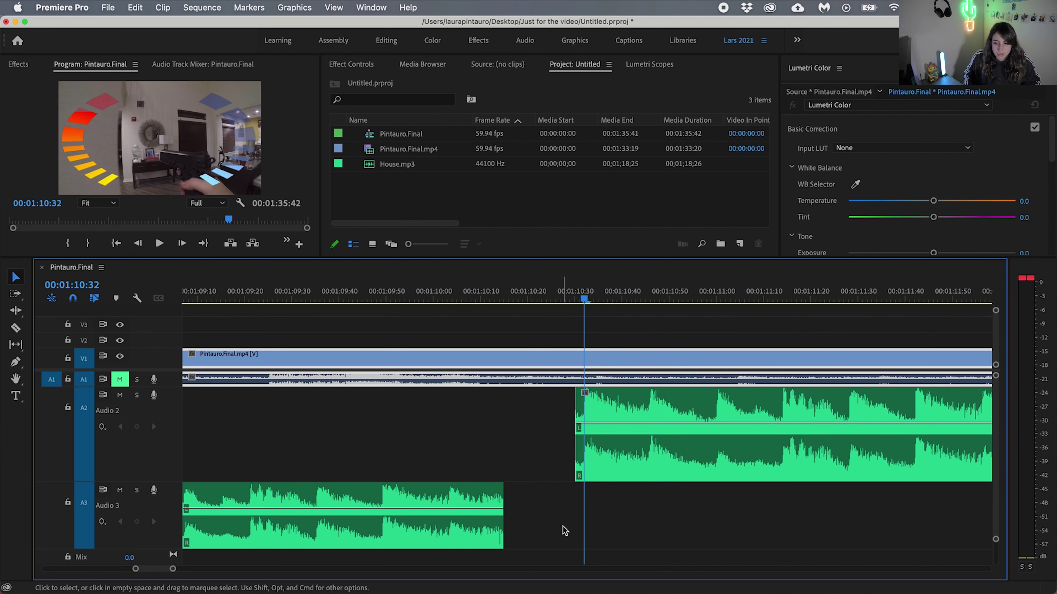
{"action": "left_click_drag", "start_coordinate": [506, 528], "coordinate": [727, 532]}
Shift the song's final segment two frames earlier and one frame back later so its beats line up with Audio 3.
{"action": "left_click_drag", "start_coordinate": [703, 454], "coordinate": [694, 454]}
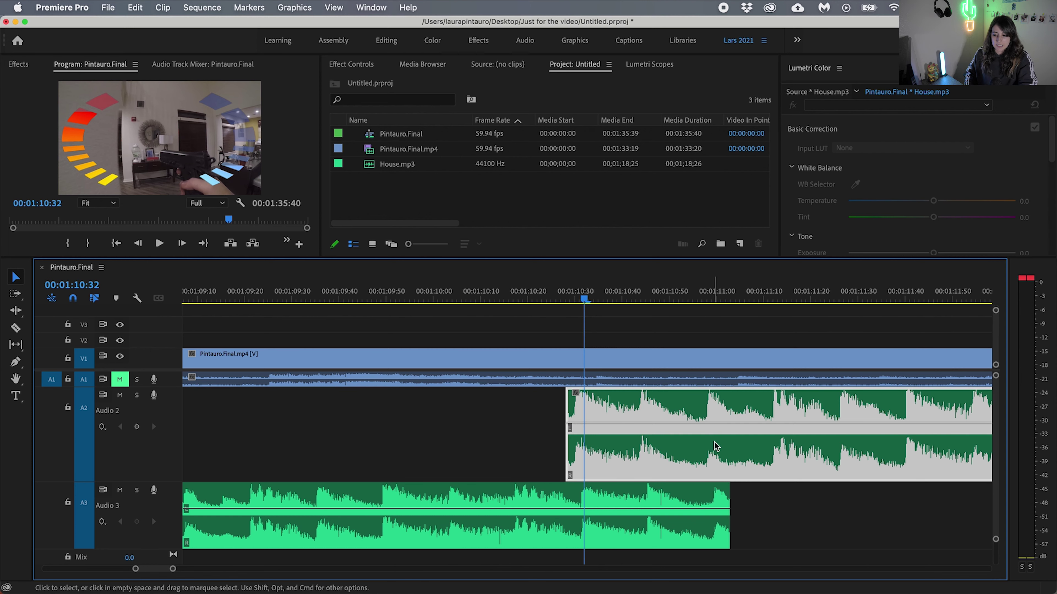
{"action": "key", "text": "equal"}
{"action": "key", "text": "equal"}
{"action": "key", "text": "minus"}
{"action": "left_click_drag", "start_coordinate": [747, 456], "coordinate": [756, 469]}
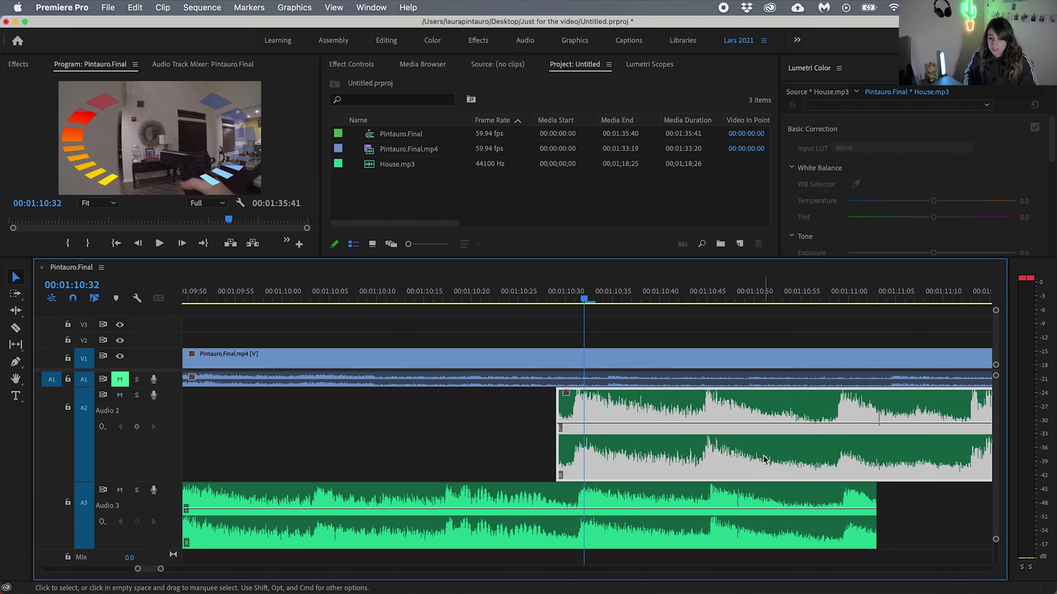
{"action": "key", "text": "equal"}
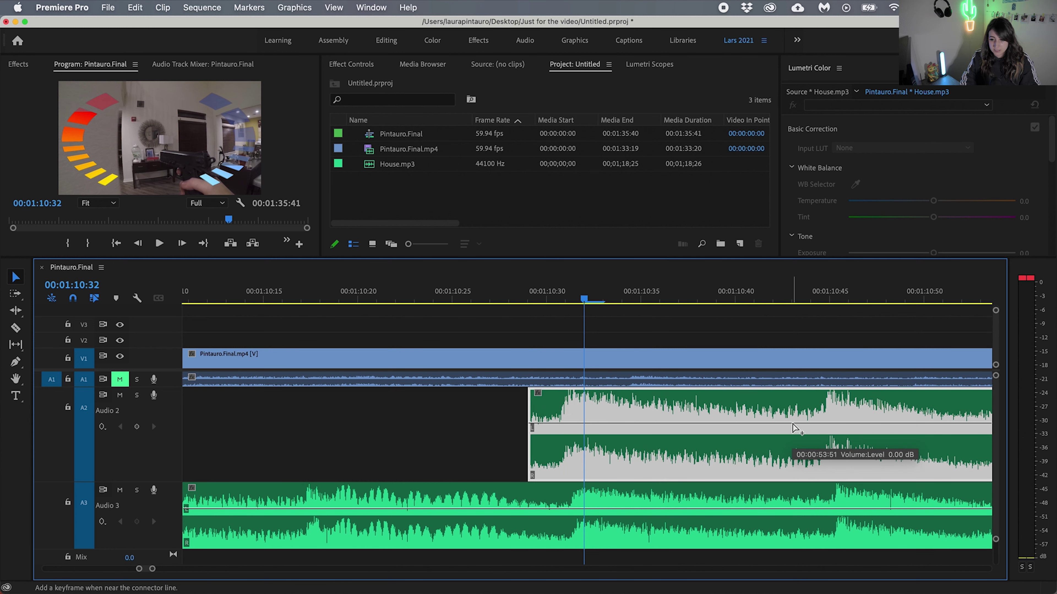
Play the adjusted transition into the final segment from 00:01:10:10, and again from 00:01:08:29.
{"action": "key", "text": "minus"}
{"action": "key", "text": "minus"}
{"action": "left_click", "coordinate": [482, 297]}
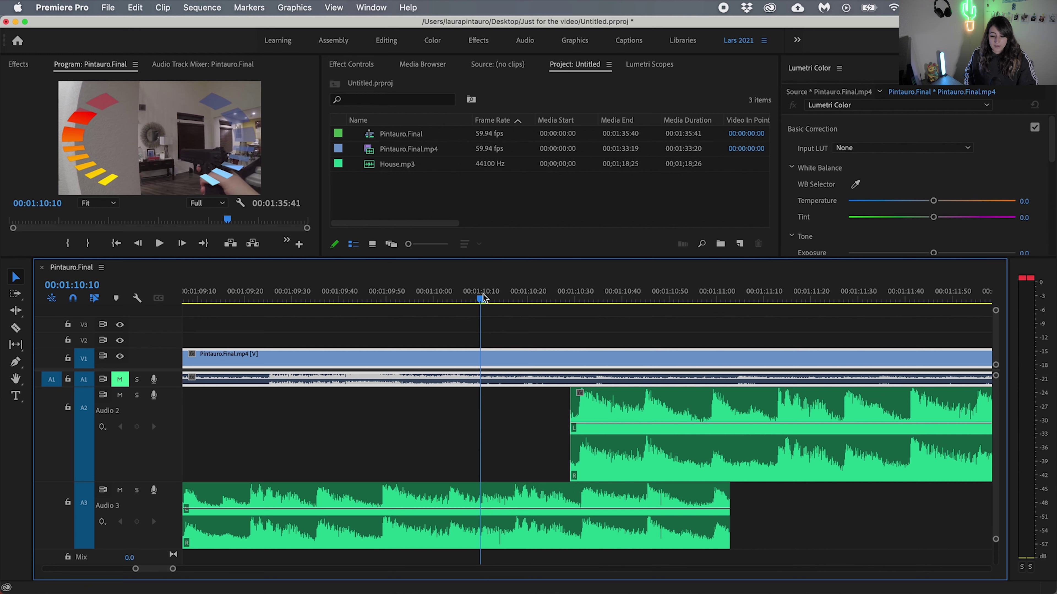
{"action": "key", "text": "space"}
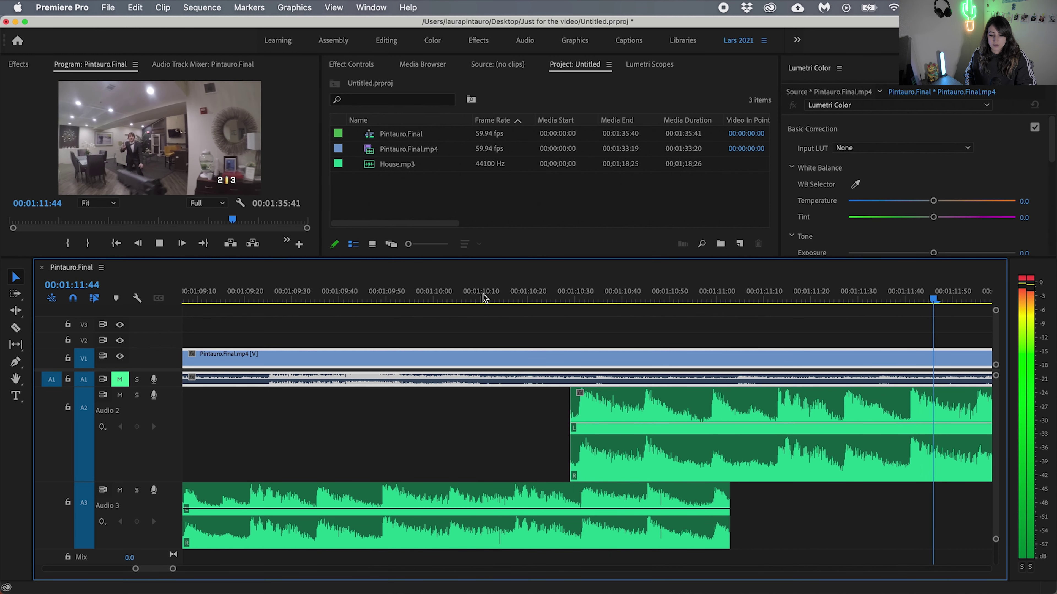
{"action": "key", "text": "space"}
{"action": "key", "text": "minus"}
{"action": "key", "text": "minus"}
{"action": "left_click", "coordinate": [258, 298]}
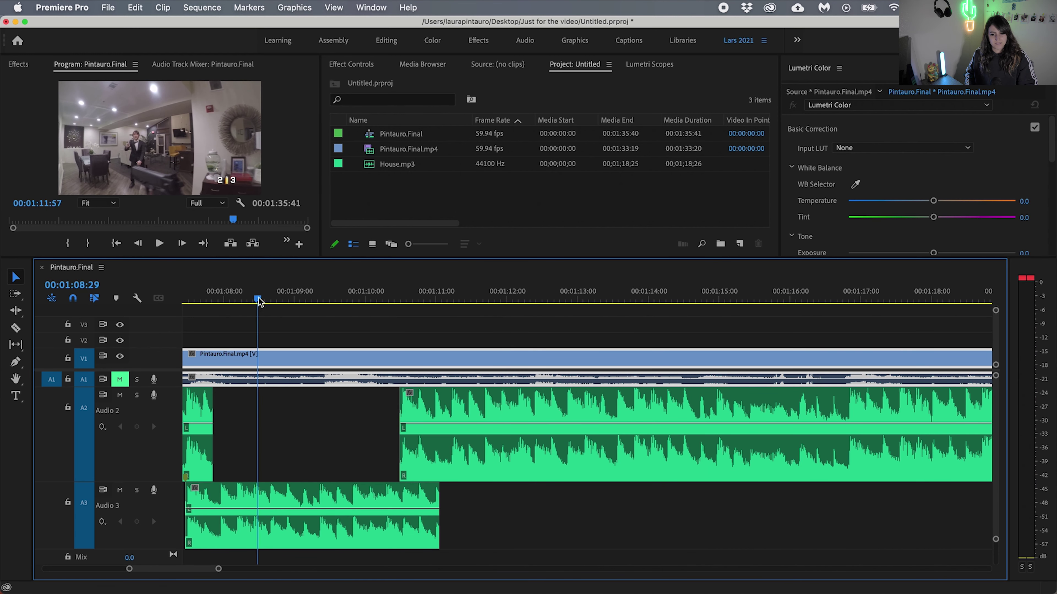
{"action": "key", "text": "space"}
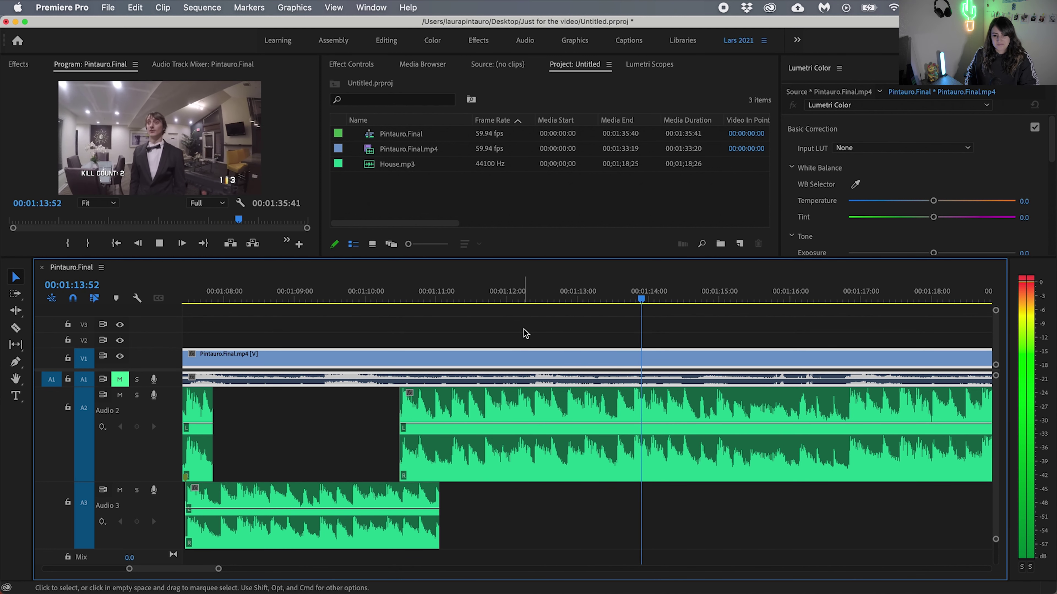
{"action": "key", "text": "space"}
Play the lengthened song from 00:00:46:56 through all duplicated sections into the final segment, and examine the full music layout.
{"action": "key", "text": "minus"}
{"action": "key", "text": "minus"}
{"action": "key", "text": "minus"}
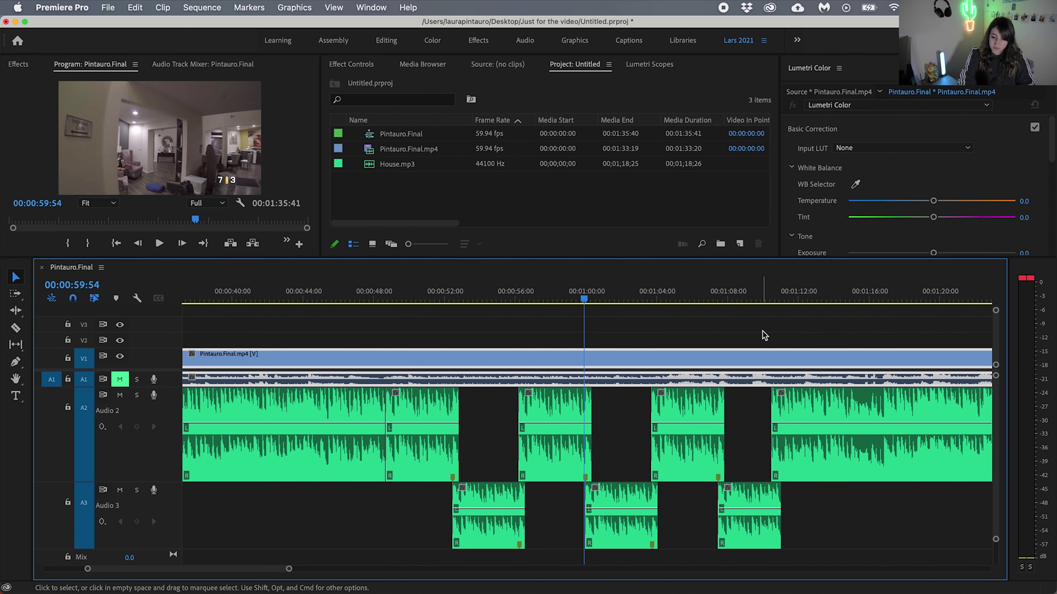
{"action": "key", "text": "minus"}
{"action": "key", "text": "minus"}
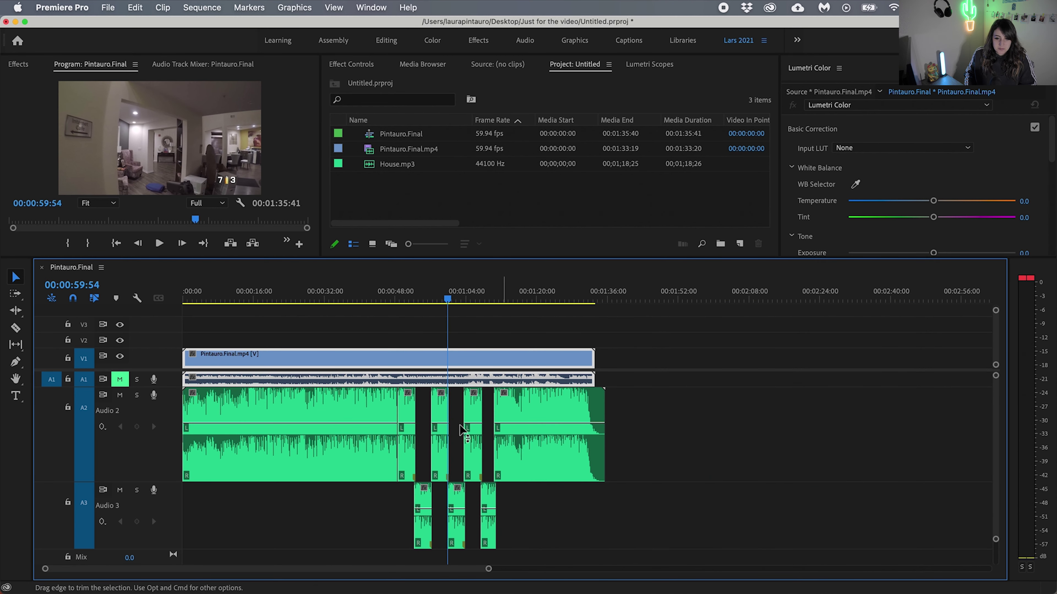
{"action": "left_click", "coordinate": [391, 289]}
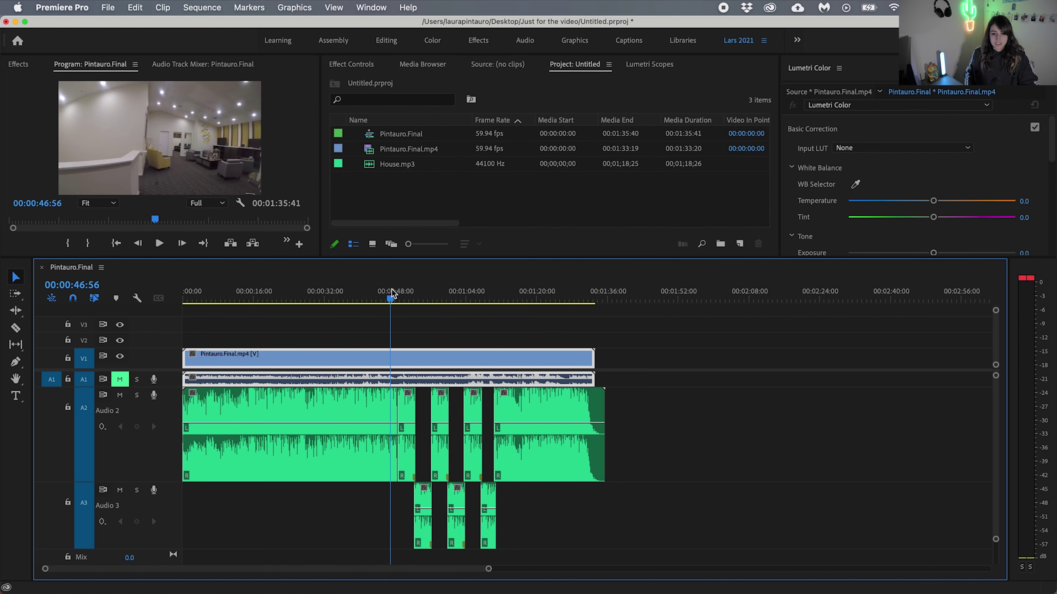
{"action": "key", "text": "space"}
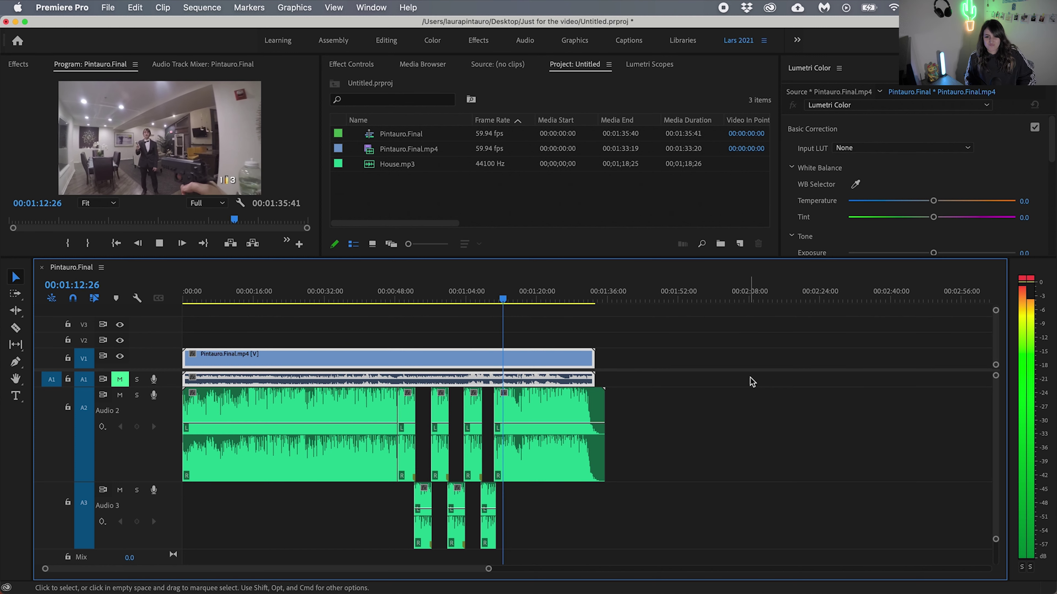
{"action": "key", "text": "space"}
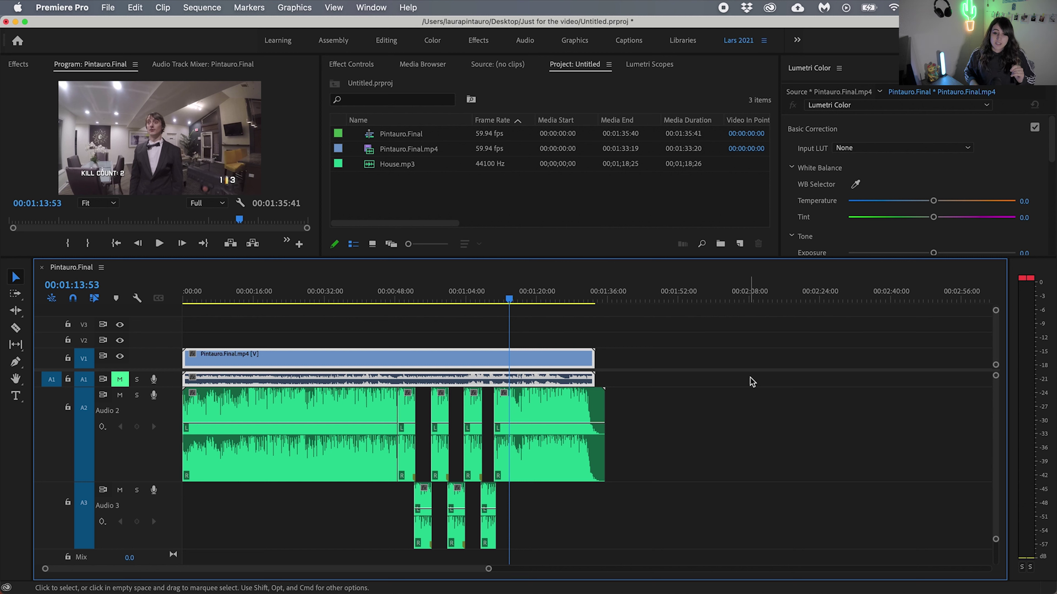
{"action": "scroll", "coordinate": [636, 437], "scroll_direction": "up", "scroll_amount": 4}
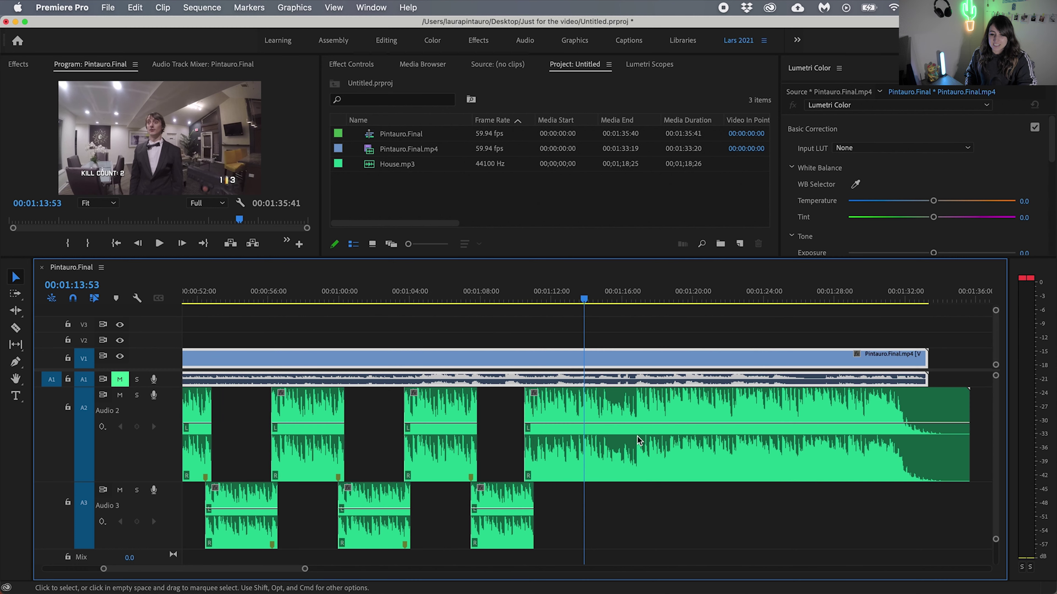
{"action": "scroll", "coordinate": [637, 436], "scroll_direction": "down", "scroll_amount": 2}
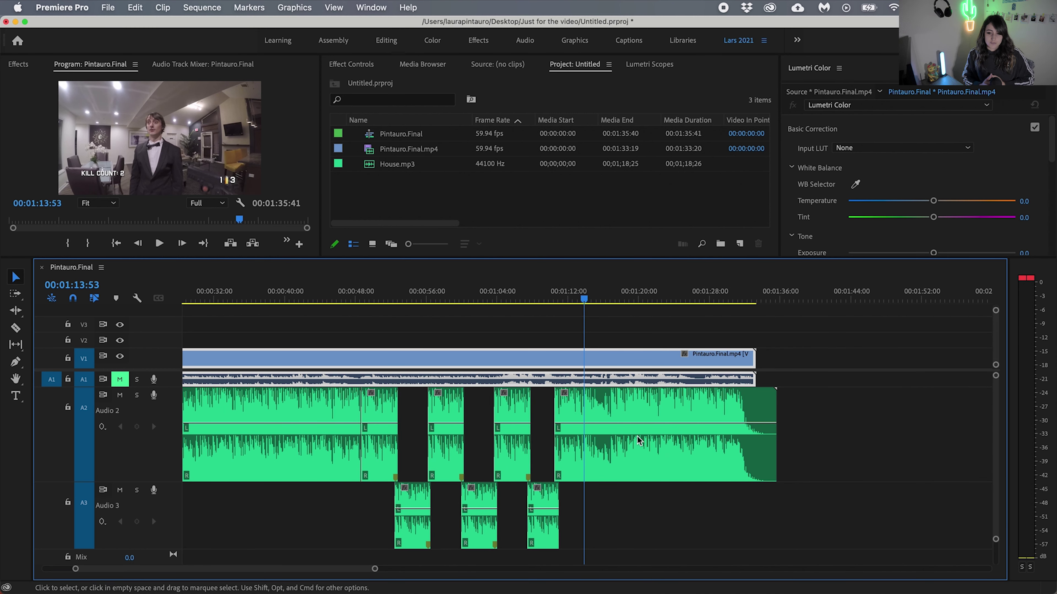